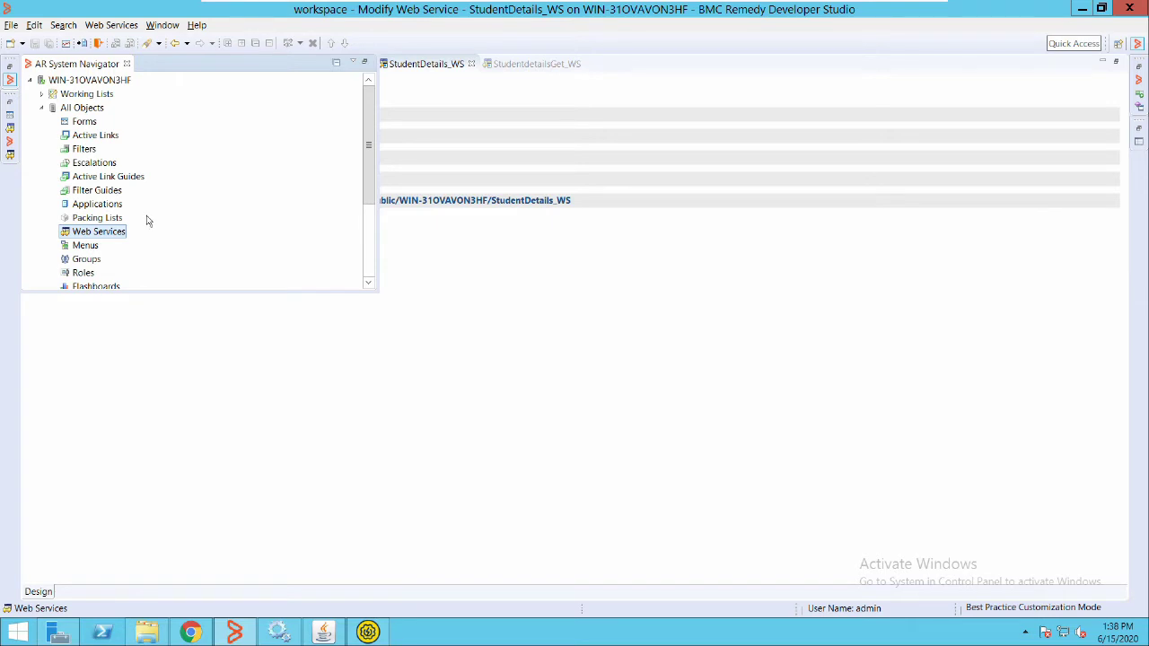
Create a new web service and set its form to StudentDetails
{"action": "left_click", "coordinate": [89, 217]}
{"action": "key", "text": "shift+F10"}
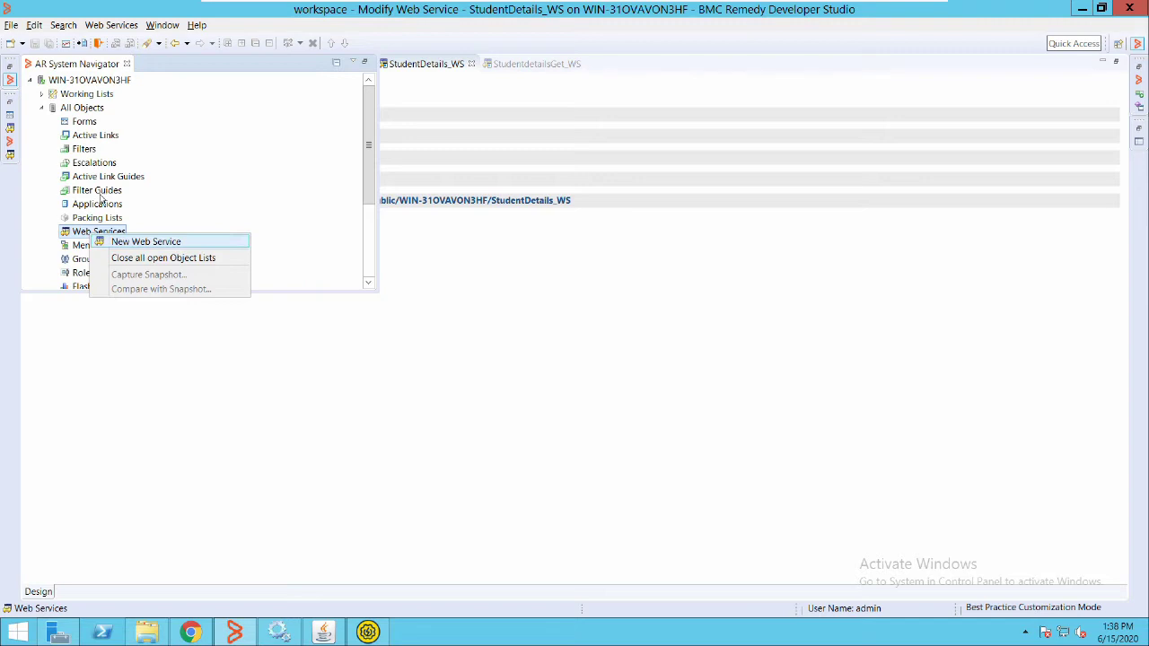
{"action": "key", "text": "Return"}
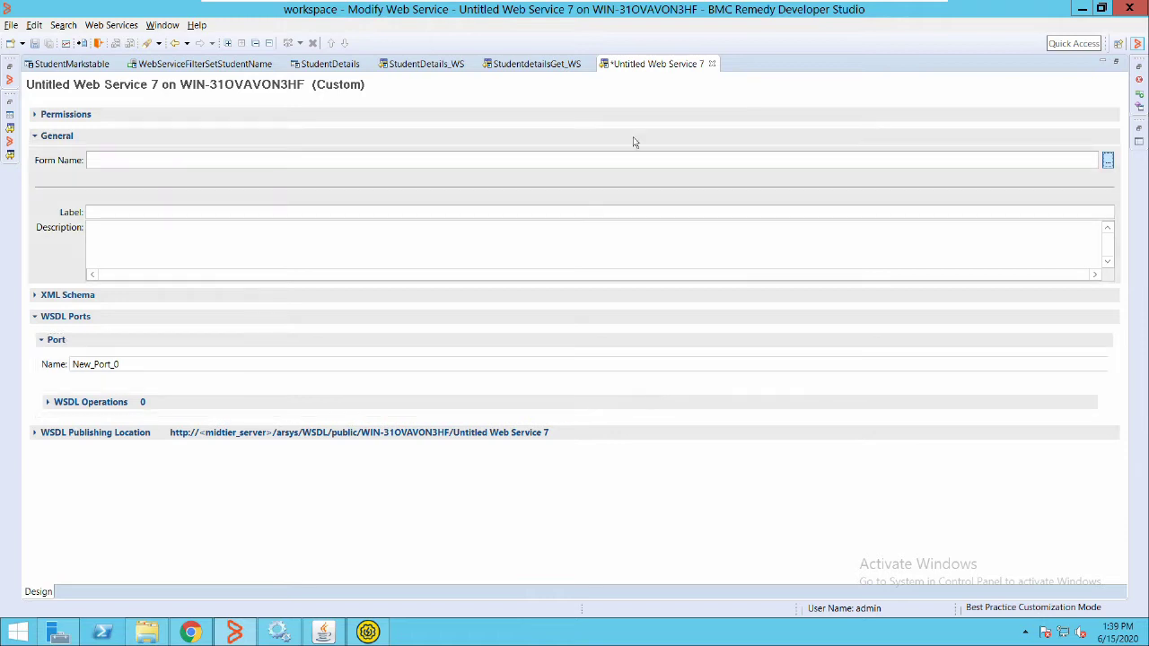
{"action": "left_click", "coordinate": [444, 319]}
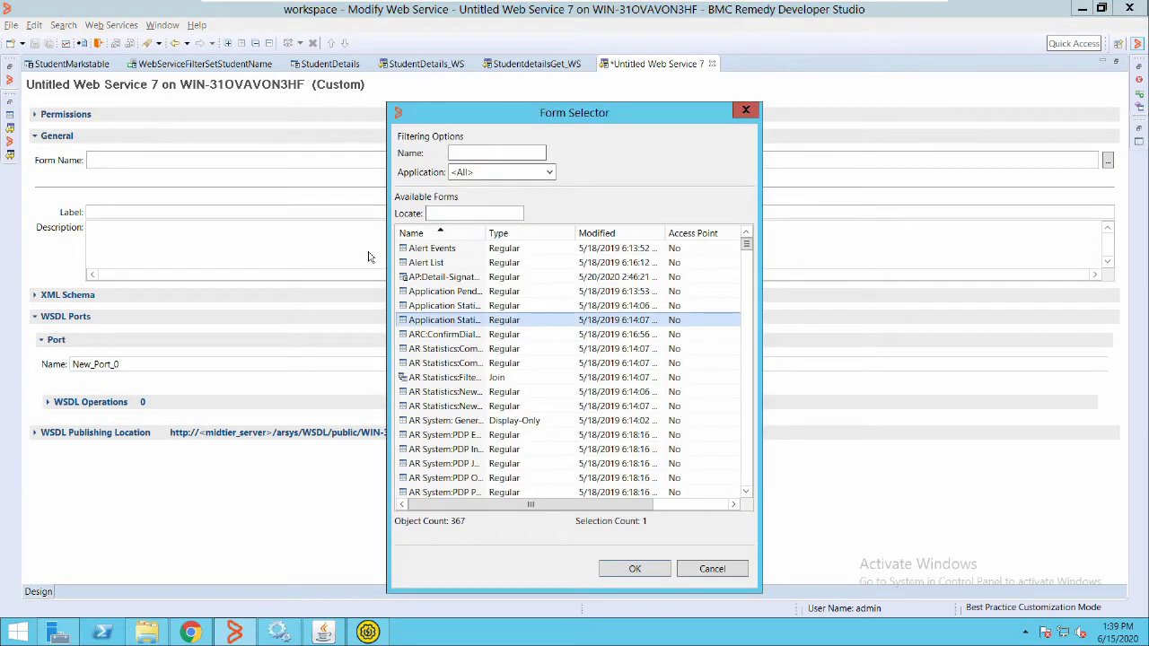
{"action": "key", "text": "s"}
{"action": "key", "text": "t"}
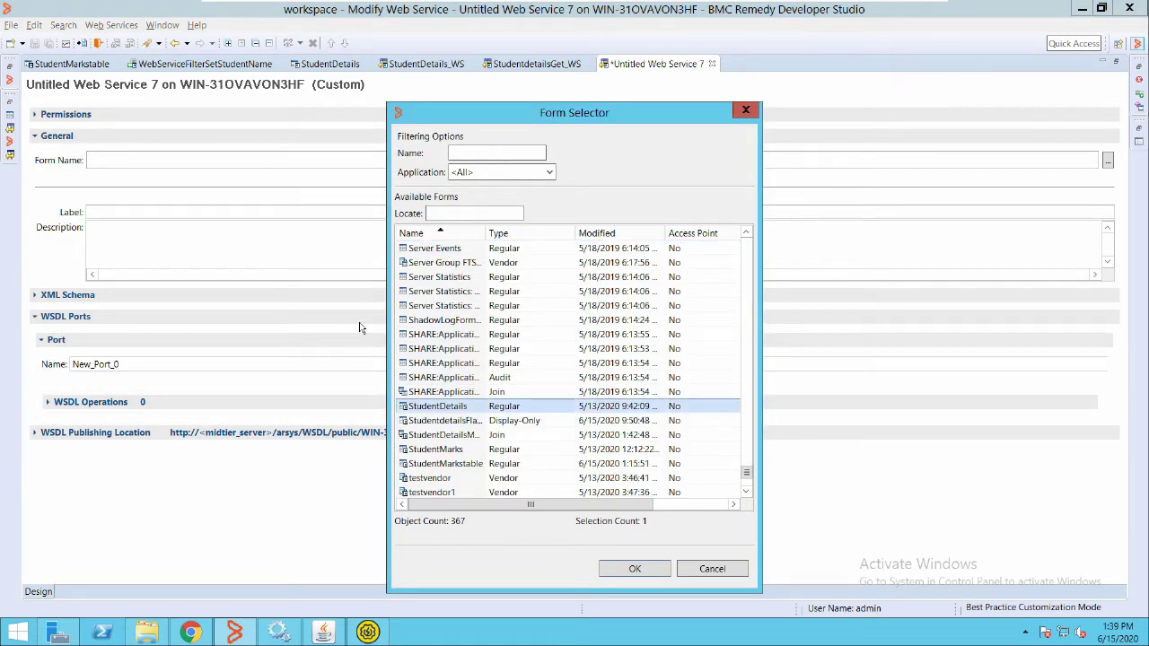
{"action": "key", "text": "Return"}
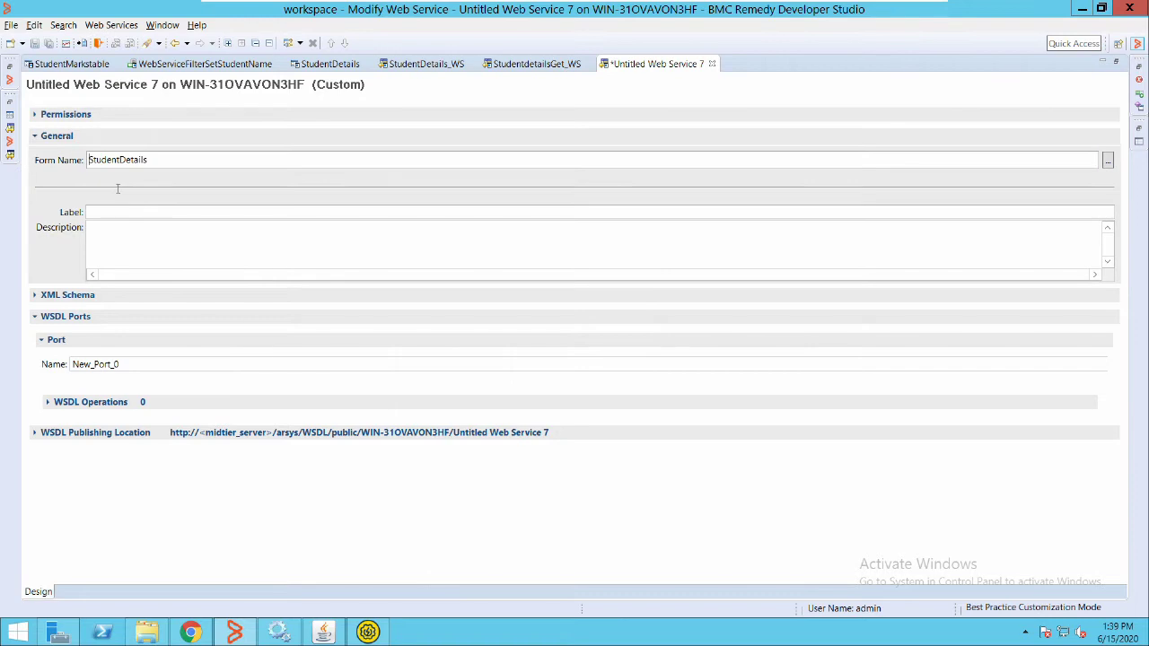
Grant the Public group permission to the web service
{"action": "left_click", "coordinate": [38, 113]}
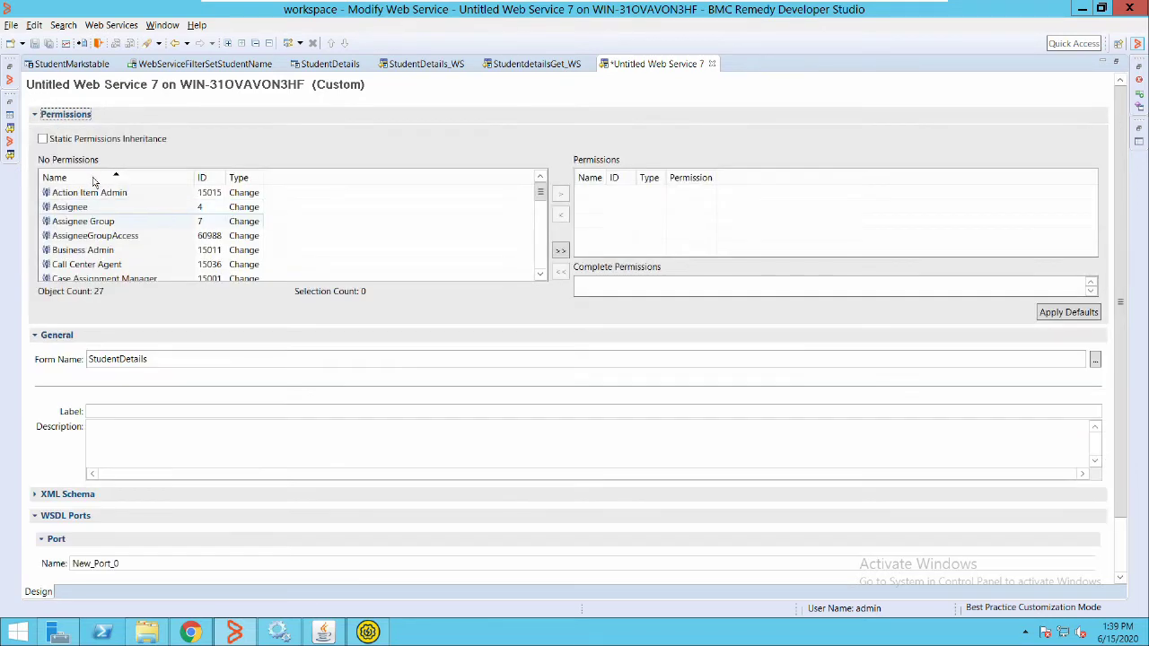
{"action": "left_click", "coordinate": [83, 221]}
{"action": "key", "text": "p"}
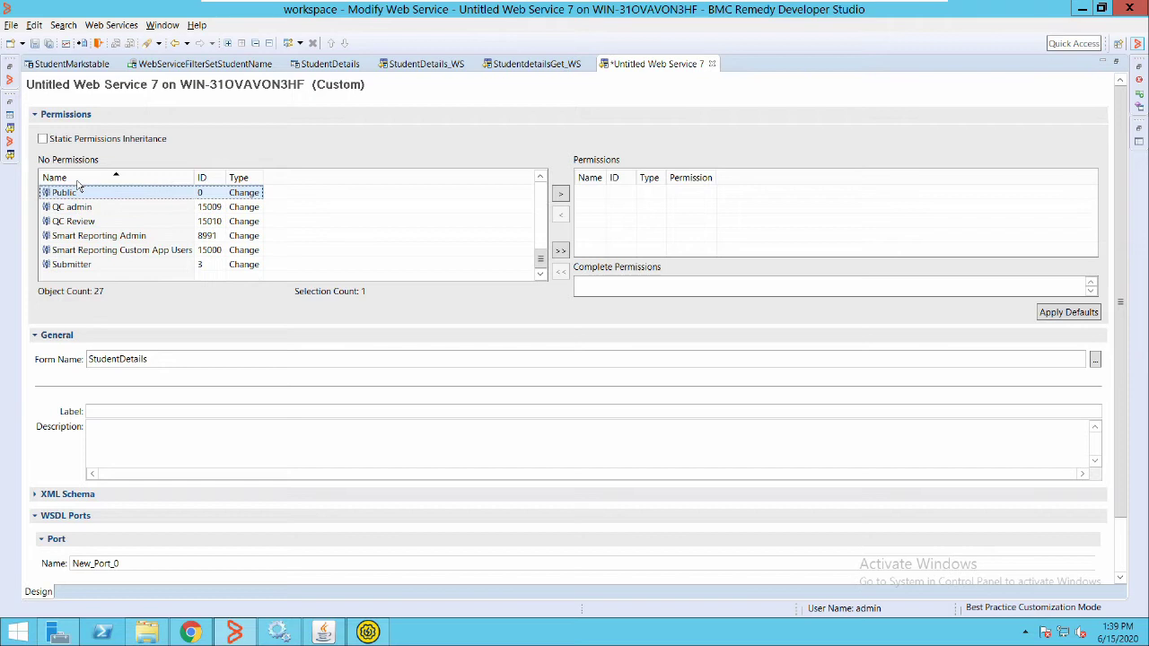
{"action": "key", "text": "Tab"}
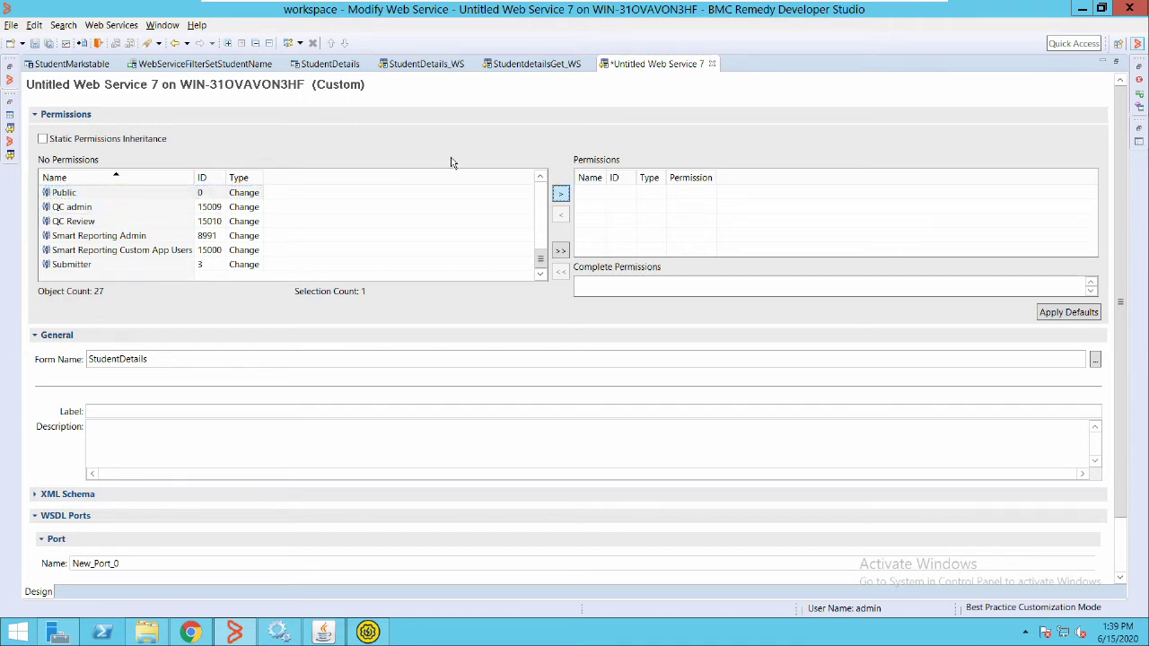
{"action": "key", "text": "space"}
{"action": "left_click", "coordinate": [56, 114]}
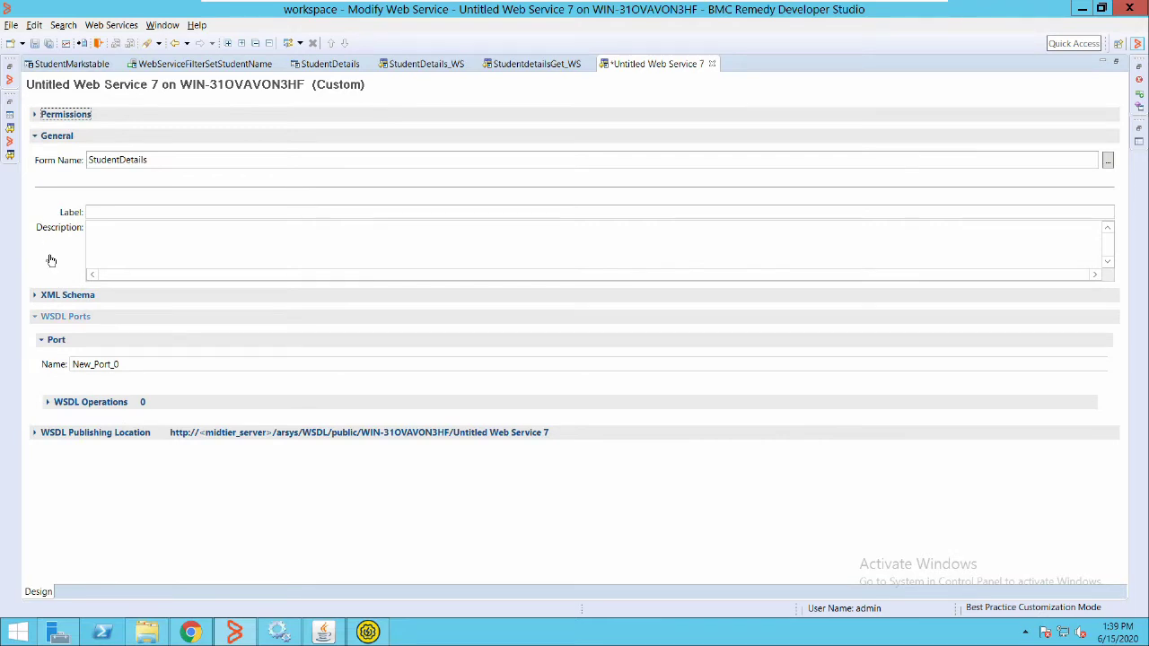
Expand the XML Schema section and examine the Create, Get, Get List, Set and Service operation types available for WSDL Operations
{"action": "left_click", "coordinate": [50, 340]}
{"action": "left_click", "coordinate": [51, 294]}
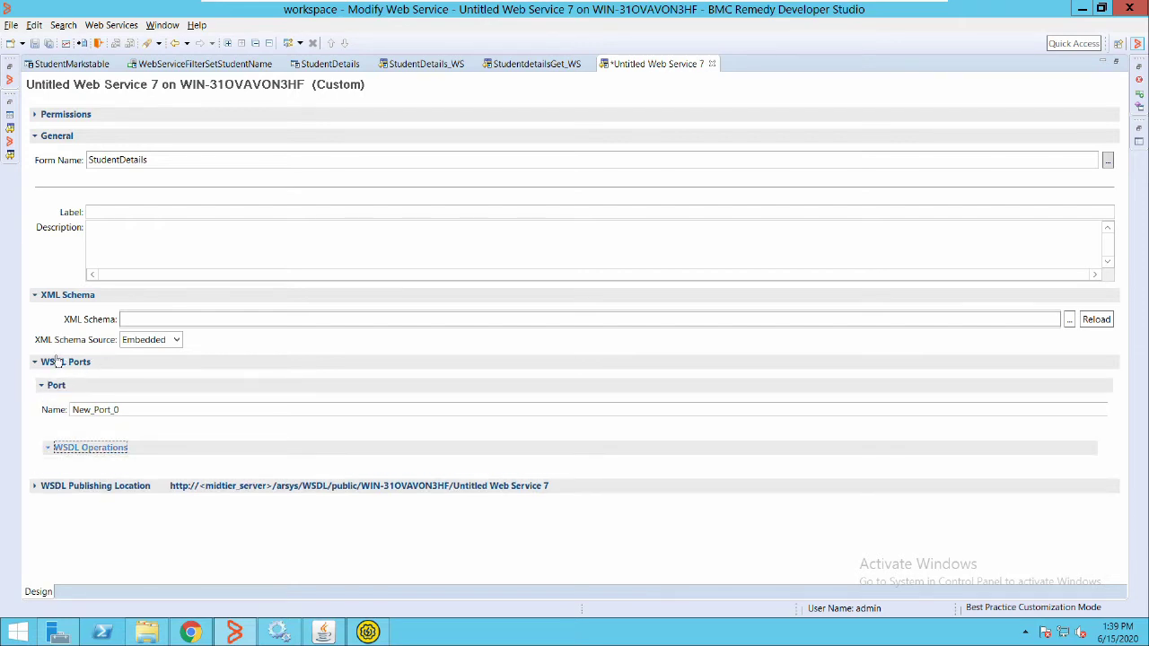
{"action": "right_click", "coordinate": [73, 447]}
{"action": "key", "text": "Down"}
{"action": "key", "text": "Down"}
{"action": "key", "text": "Down"}
{"action": "key", "text": "Down"}
{"action": "key", "text": "Down"}
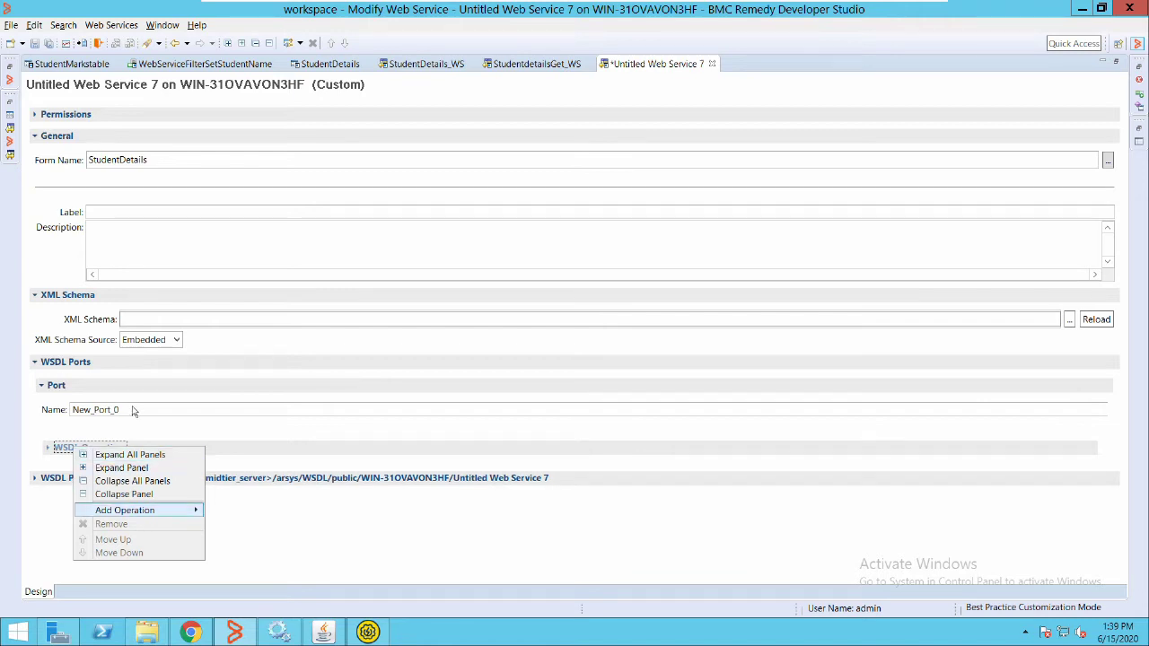
{"action": "key", "text": "Right"}
{"action": "key", "text": "Down"}
{"action": "key", "text": "Down"}
{"action": "key", "text": "Down"}
{"action": "key", "text": "Down"}
{"action": "key", "text": "Down"}
{"action": "key", "text": "Down"}
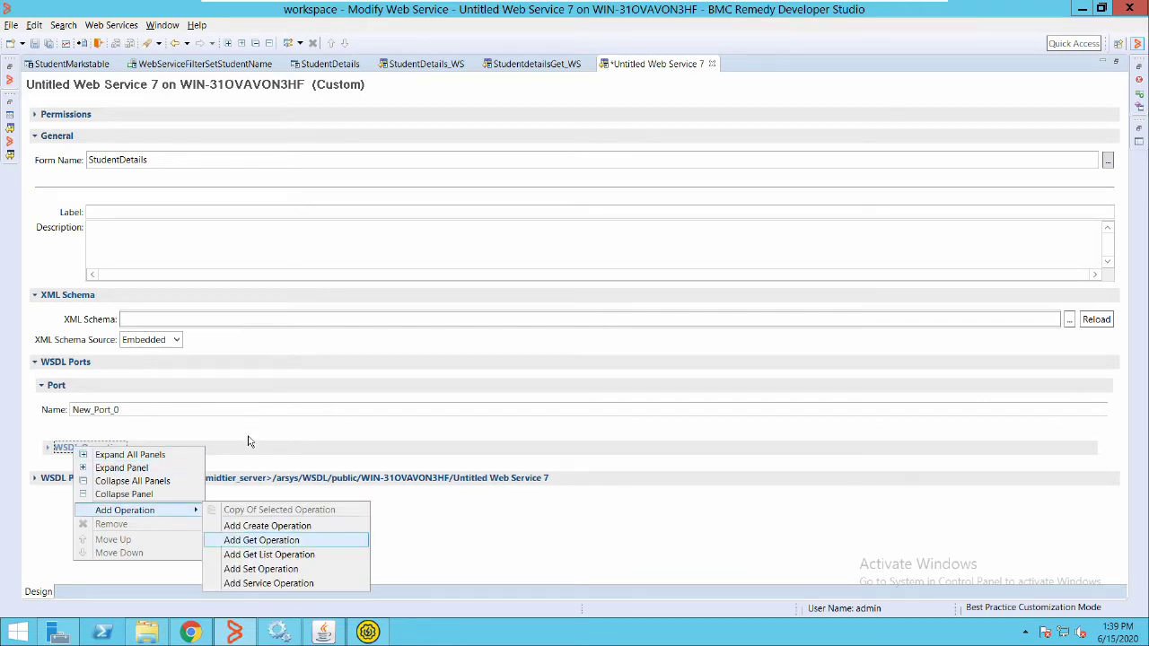
{"action": "key", "text": "Up"}
{"action": "key", "text": "Up"}
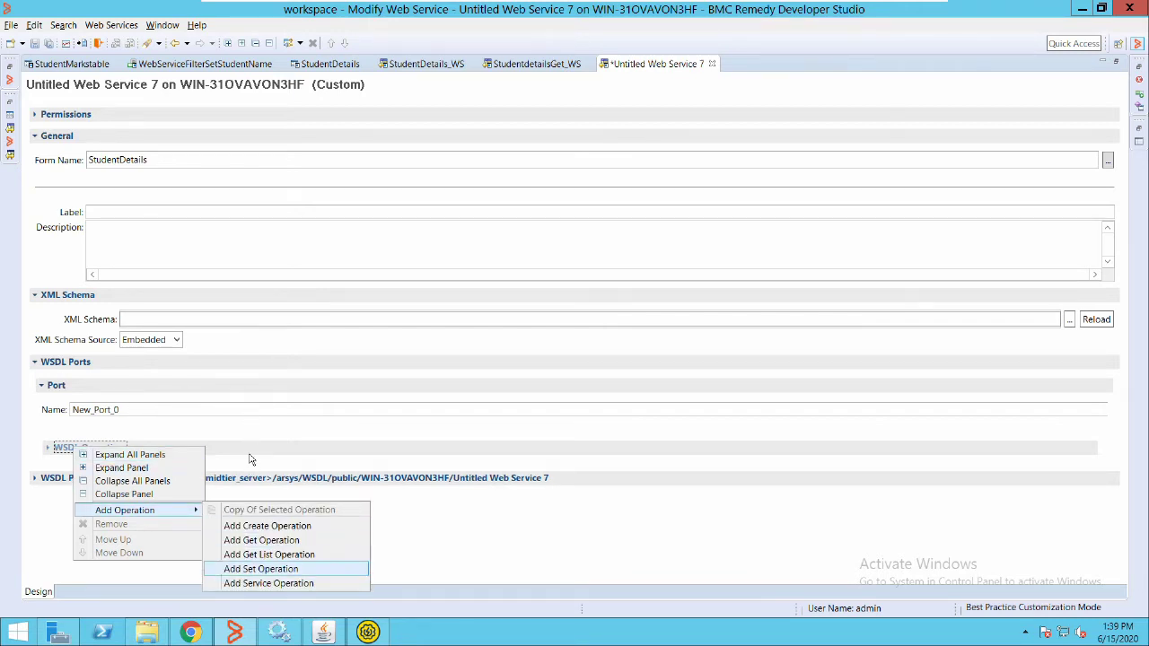
{"action": "key", "text": "Up"}
{"action": "key", "text": "Up"}
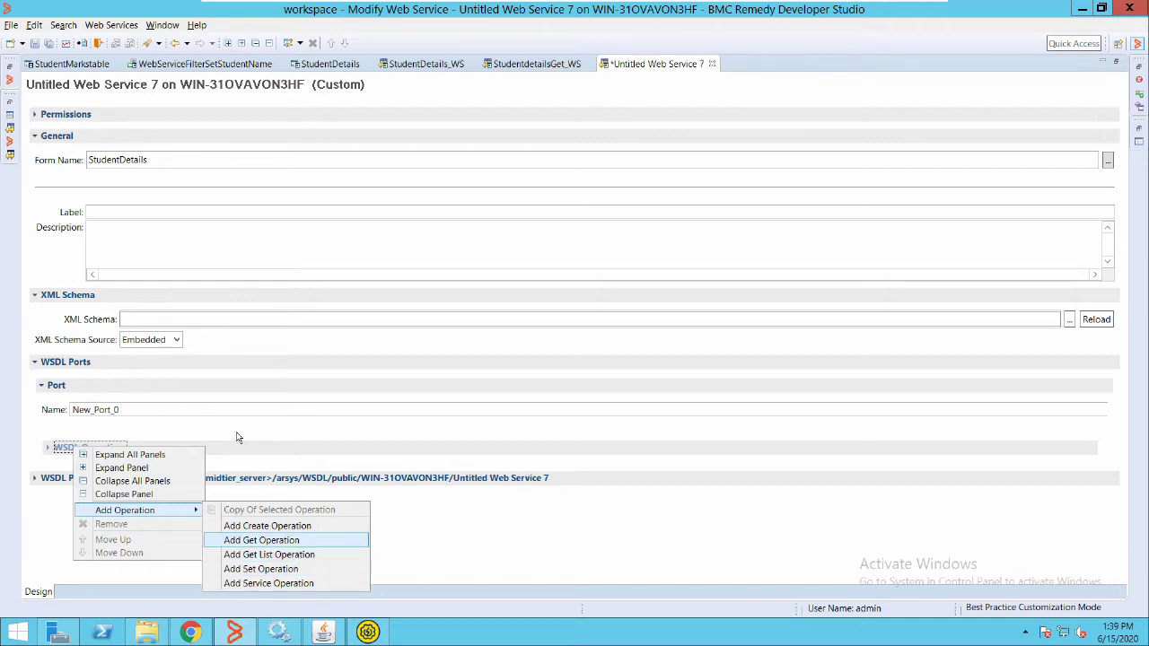
{"action": "key", "text": "Down"}
{"action": "key", "text": "Down"}
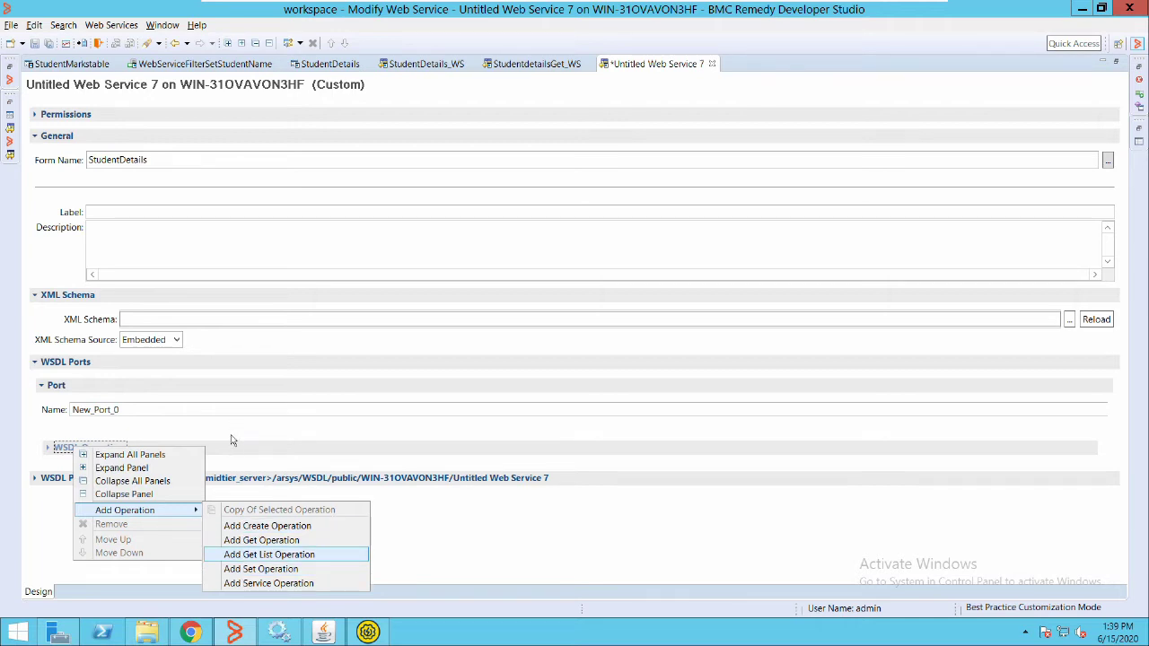
{"action": "key", "text": "Up"}
{"action": "key", "text": "Up"}
{"action": "key", "text": "Down"}
{"action": "key", "text": "Up"}
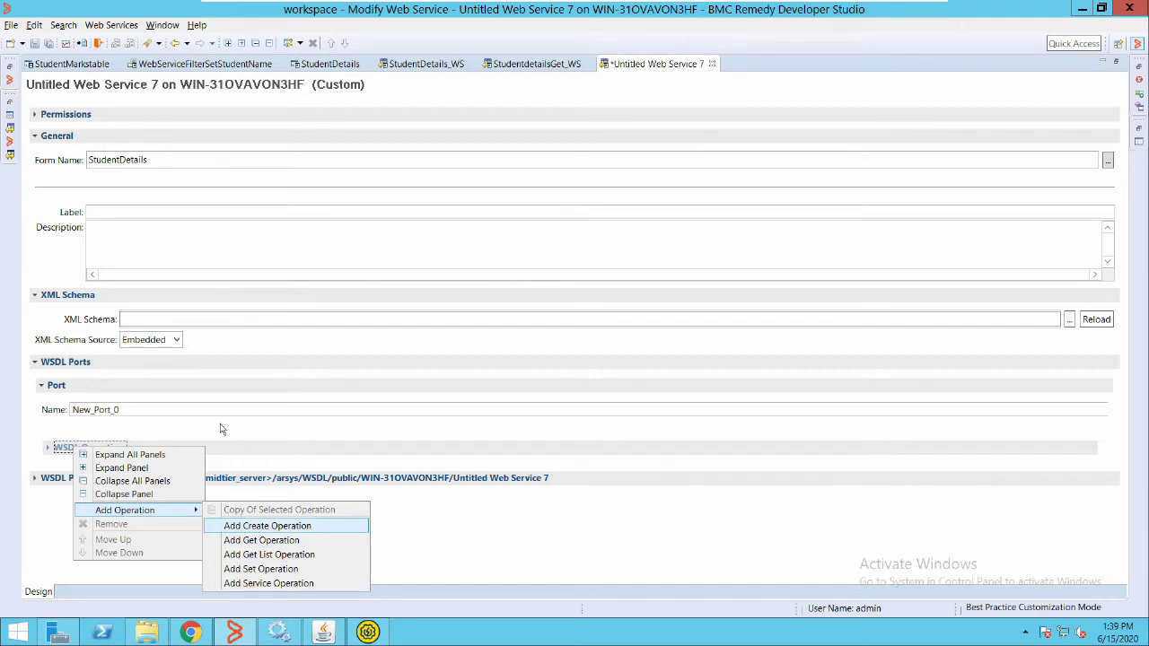
{"action": "key", "text": "Down"}
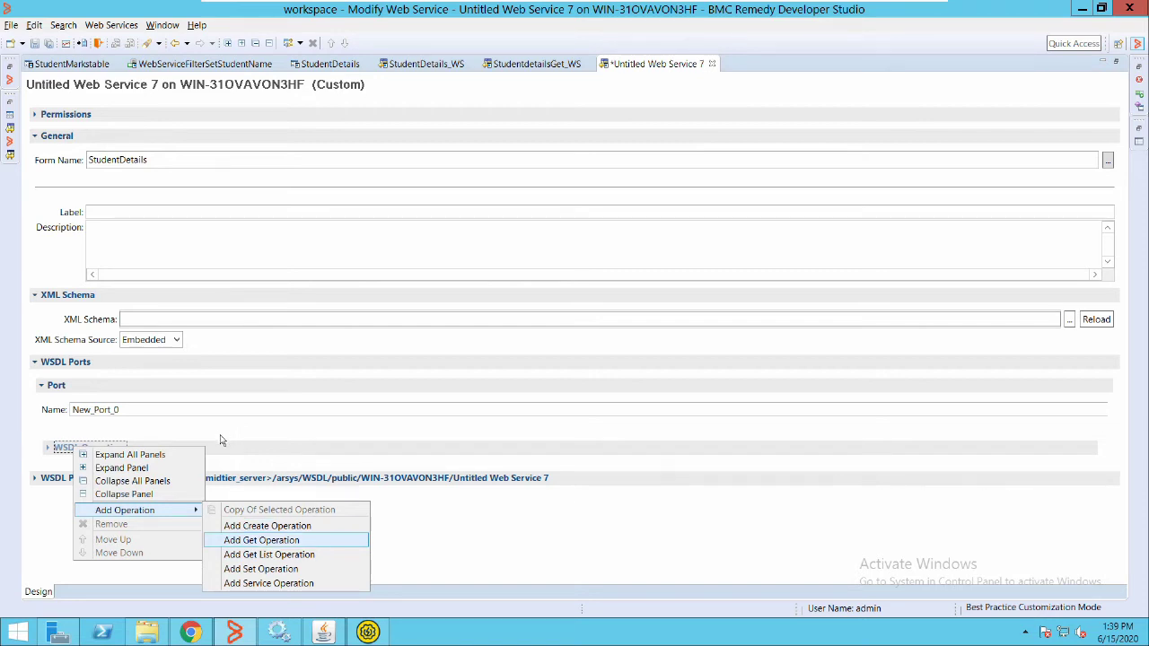
{"action": "key", "text": "Down"}
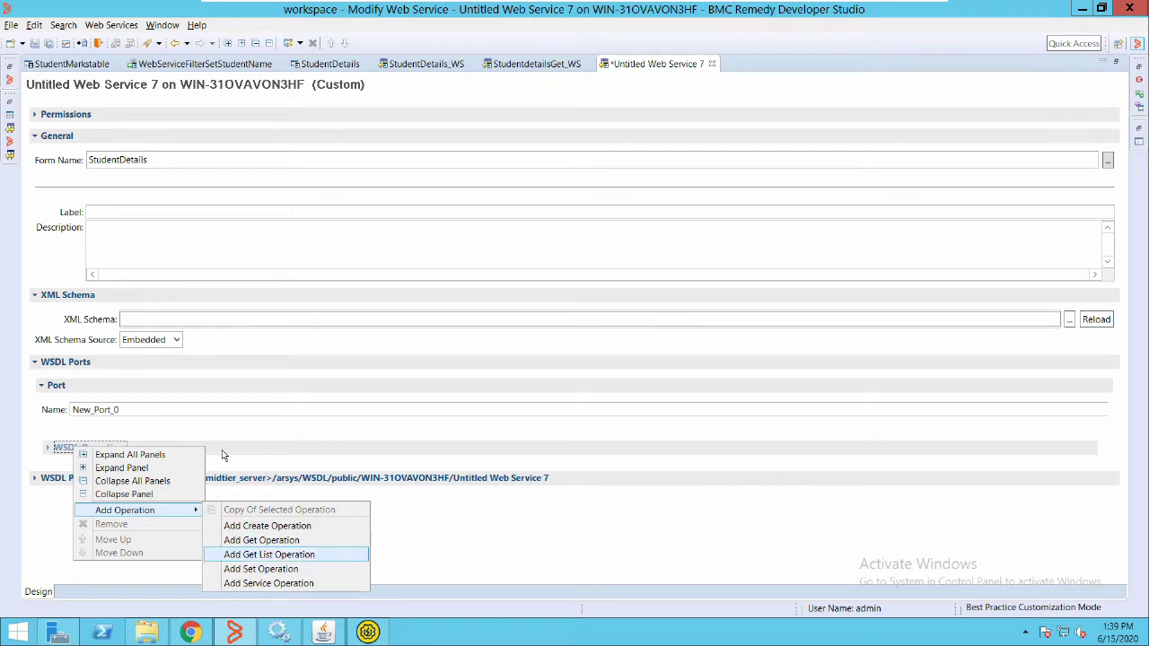
{"action": "key", "text": "Down"}
{"action": "key", "text": "Up"}
{"action": "key", "text": "Down"}
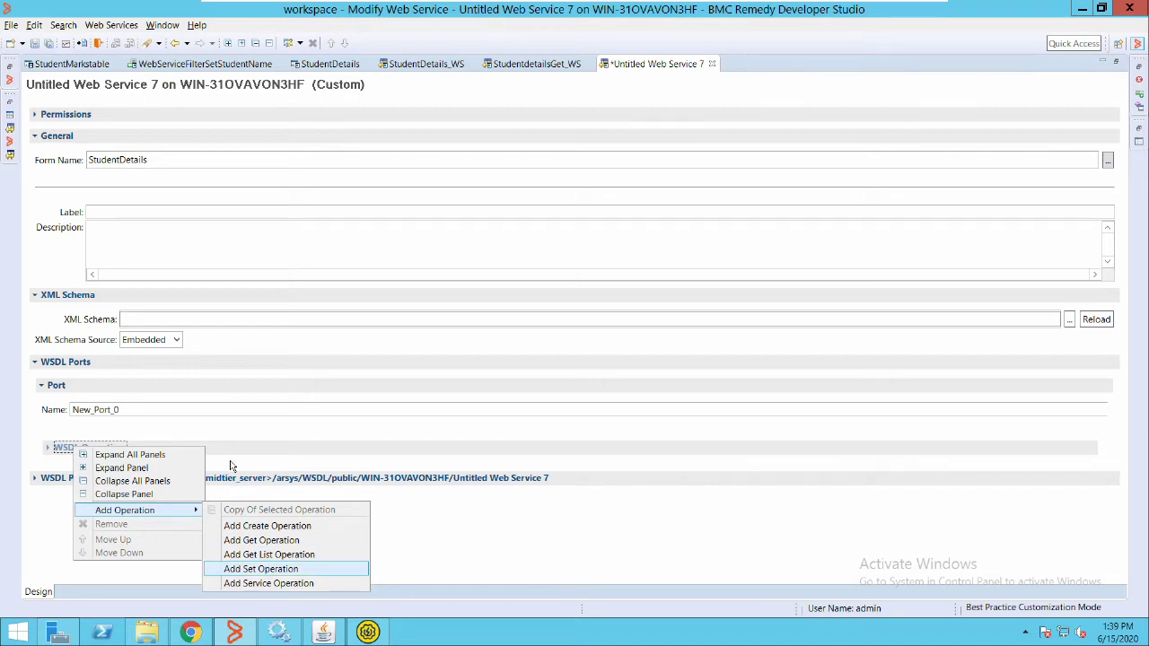
{"action": "key", "text": "Down"}
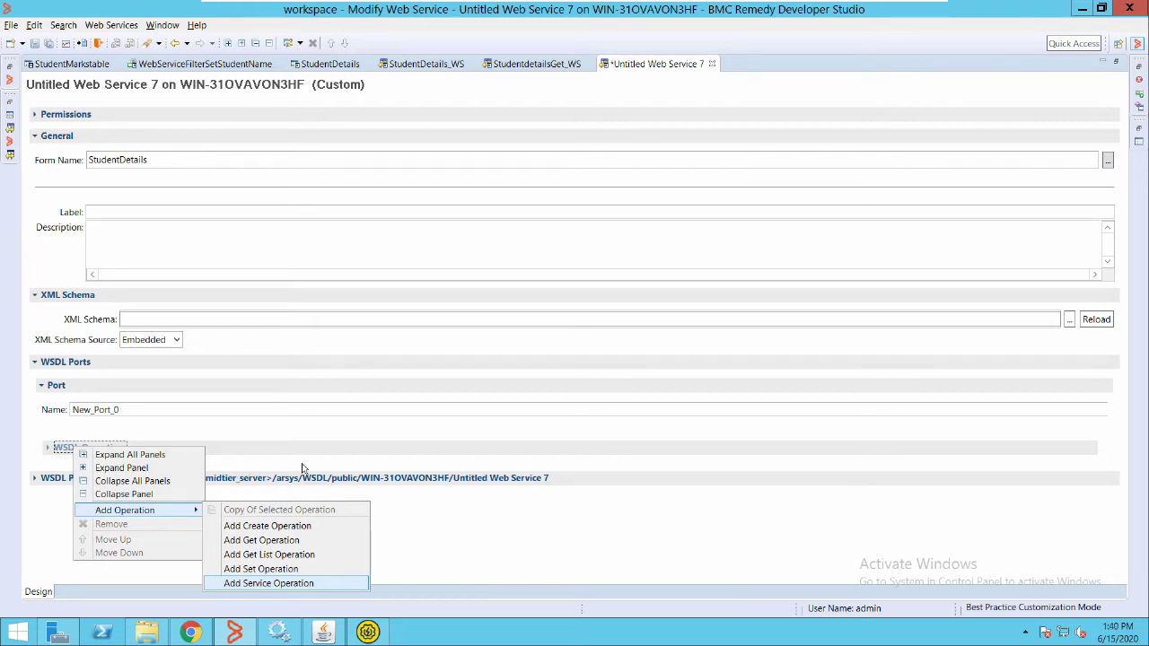
{"action": "key", "text": "Down"}
{"action": "key", "text": "Down"}
{"action": "key", "text": "Down"}
{"action": "key", "text": "Down"}
{"action": "key", "text": "Down"}
{"action": "key", "text": "Down"}
{"action": "key", "text": "Down"}
{"action": "key", "text": "Down"}
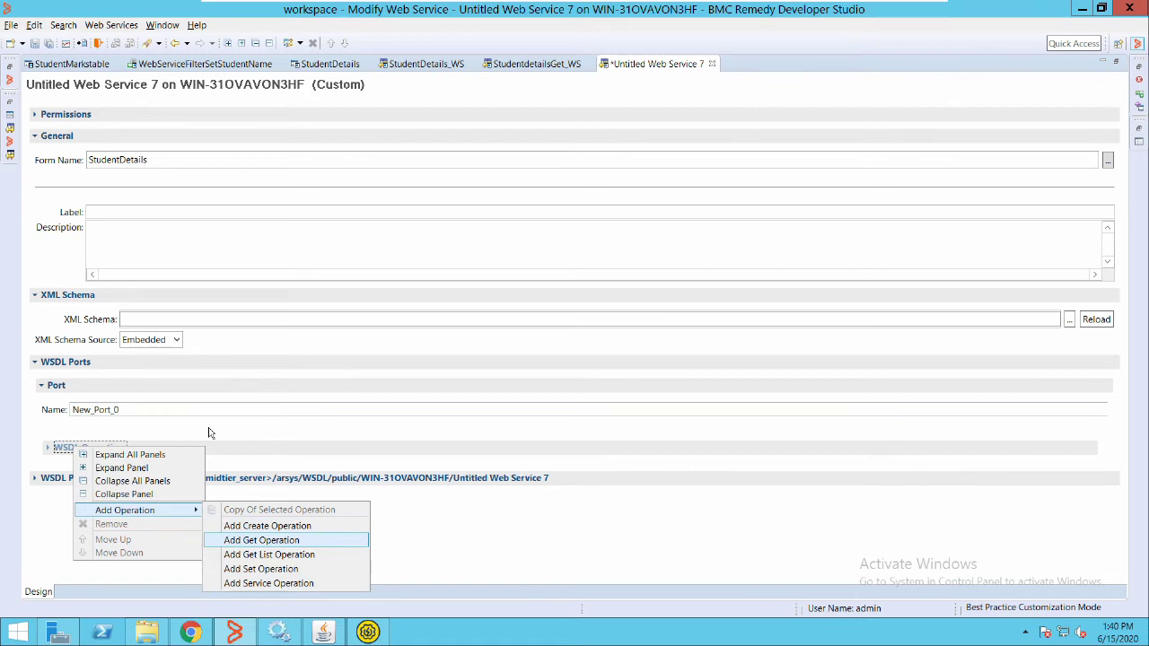
Add a Create operation to the WSDL Operations of port New_Port_0
{"action": "key", "text": "Up"}
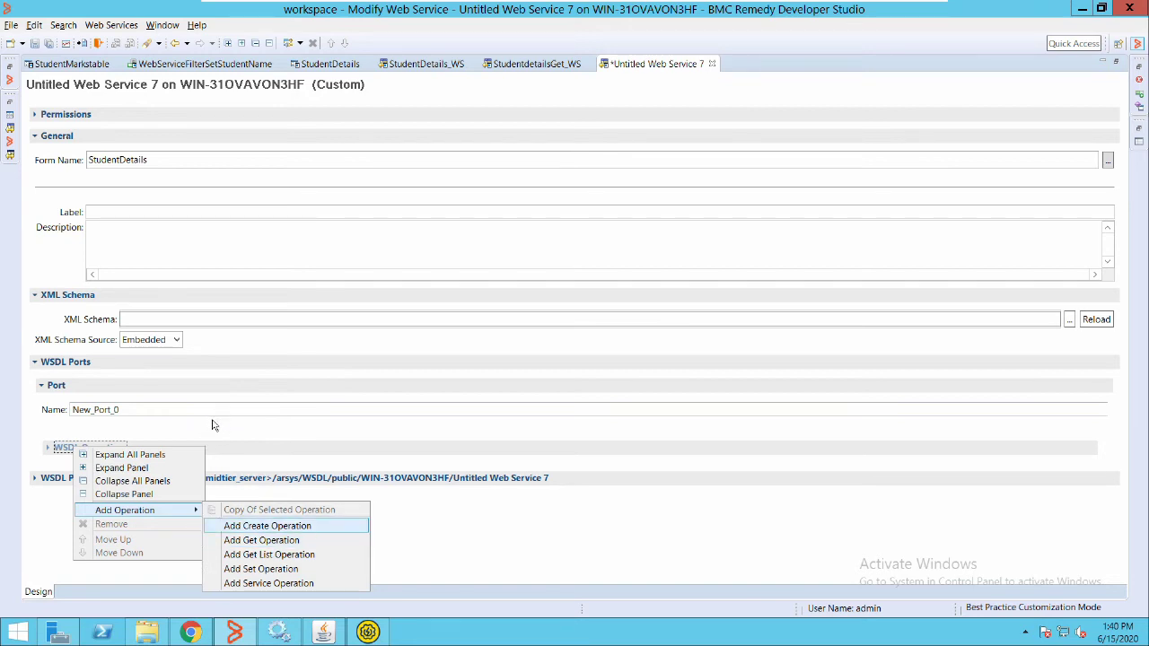
{"action": "key", "text": "Down"}
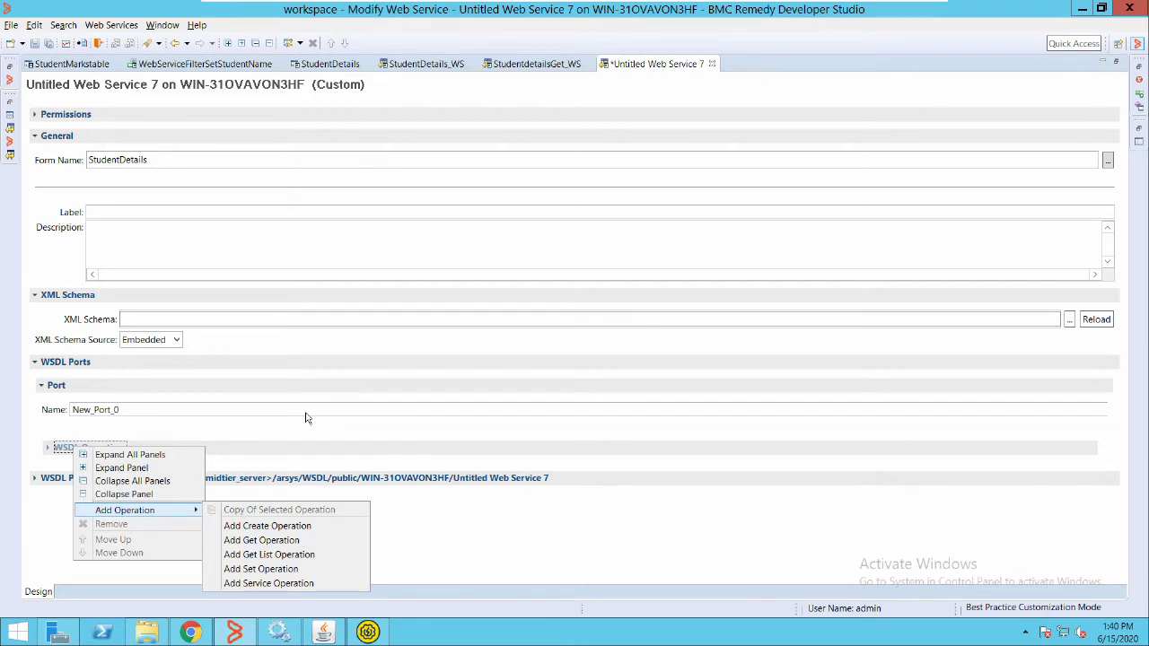
{"action": "key", "text": "Down"}
{"action": "key", "text": "Return"}
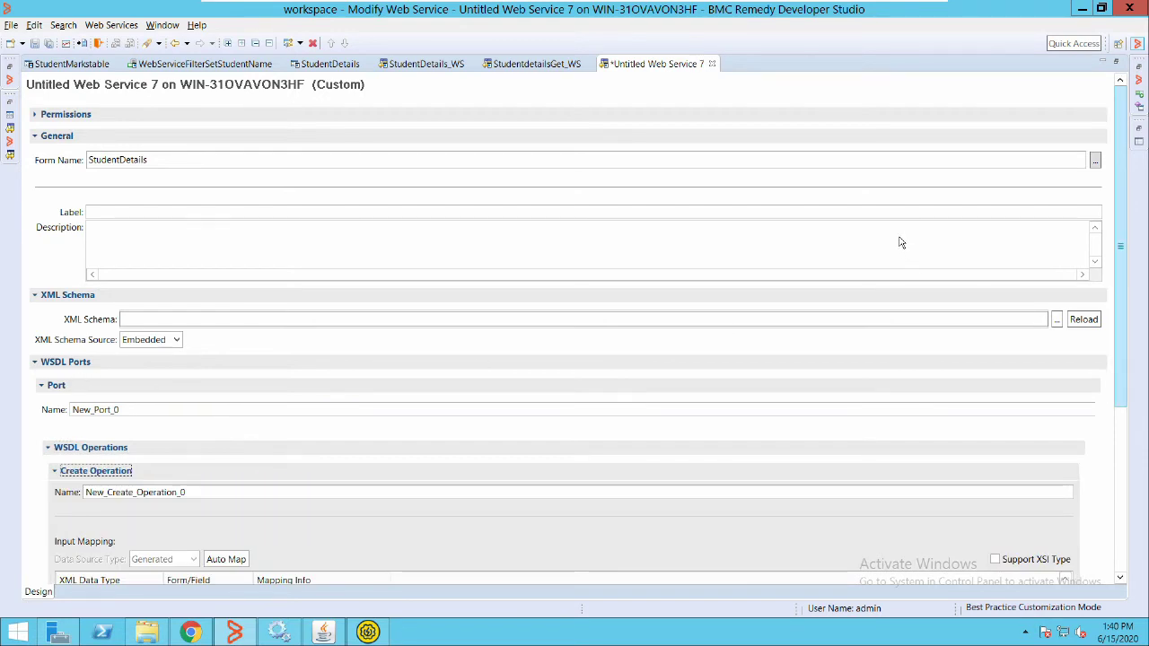
Examine the form fields in the Create operation's input and output mappings
{"action": "scroll", "coordinate": [900, 260], "scroll_direction": "down", "scroll_amount": 1}
{"action": "scroll", "coordinate": [902, 280], "scroll_direction": "down", "scroll_amount": 3}
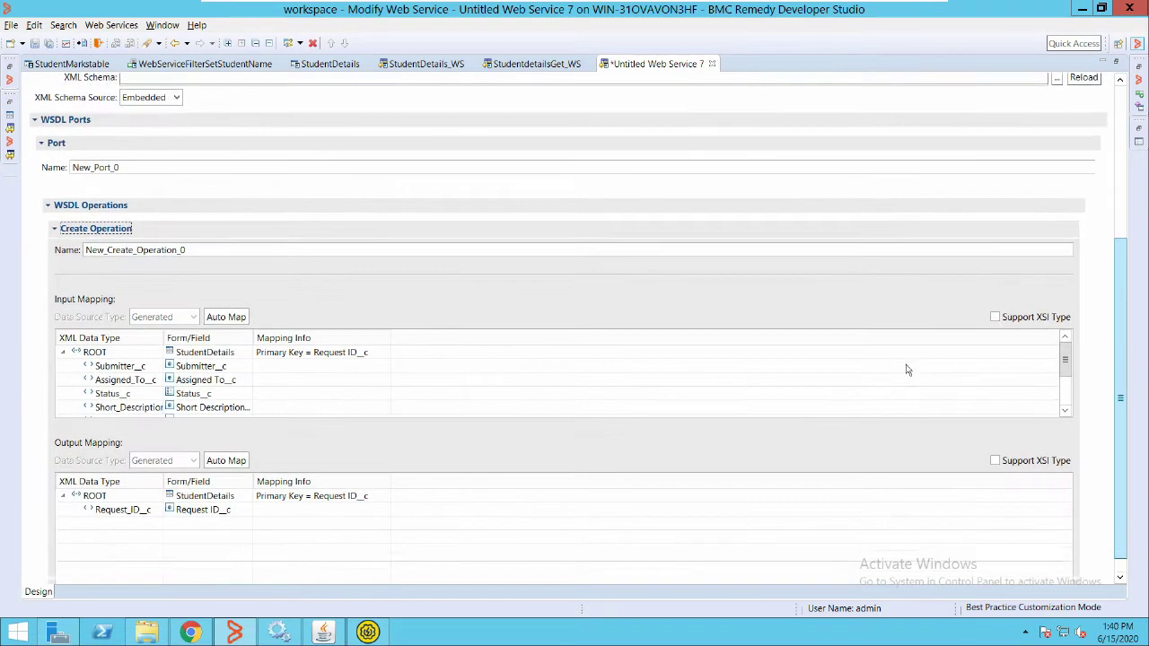
{"action": "scroll", "coordinate": [907, 370], "scroll_direction": "down", "scroll_amount": 1}
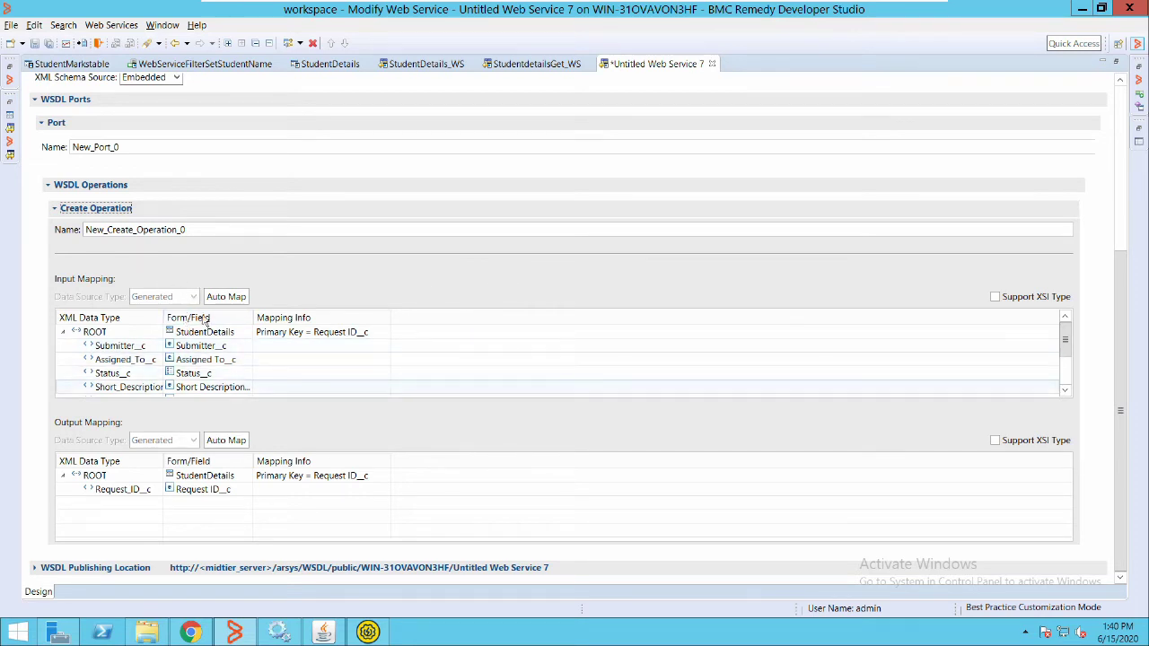
{"action": "scroll", "coordinate": [852, 291], "scroll_direction": "down", "scroll_amount": 4}
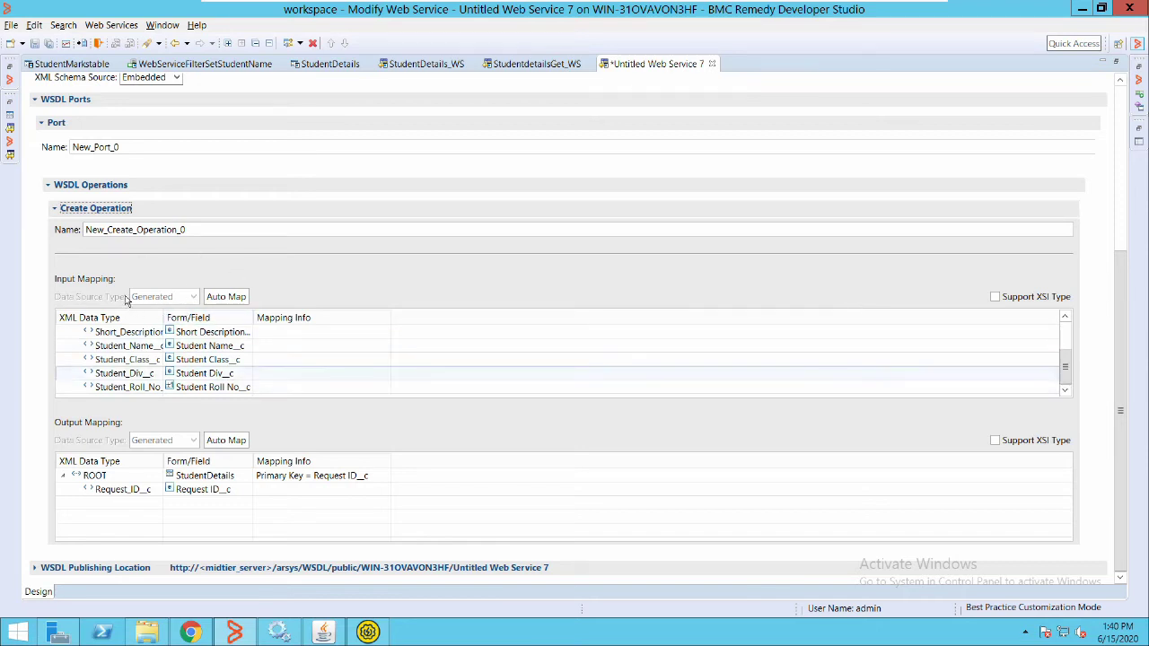
{"action": "scroll", "coordinate": [126, 301], "scroll_direction": "up", "scroll_amount": 3}
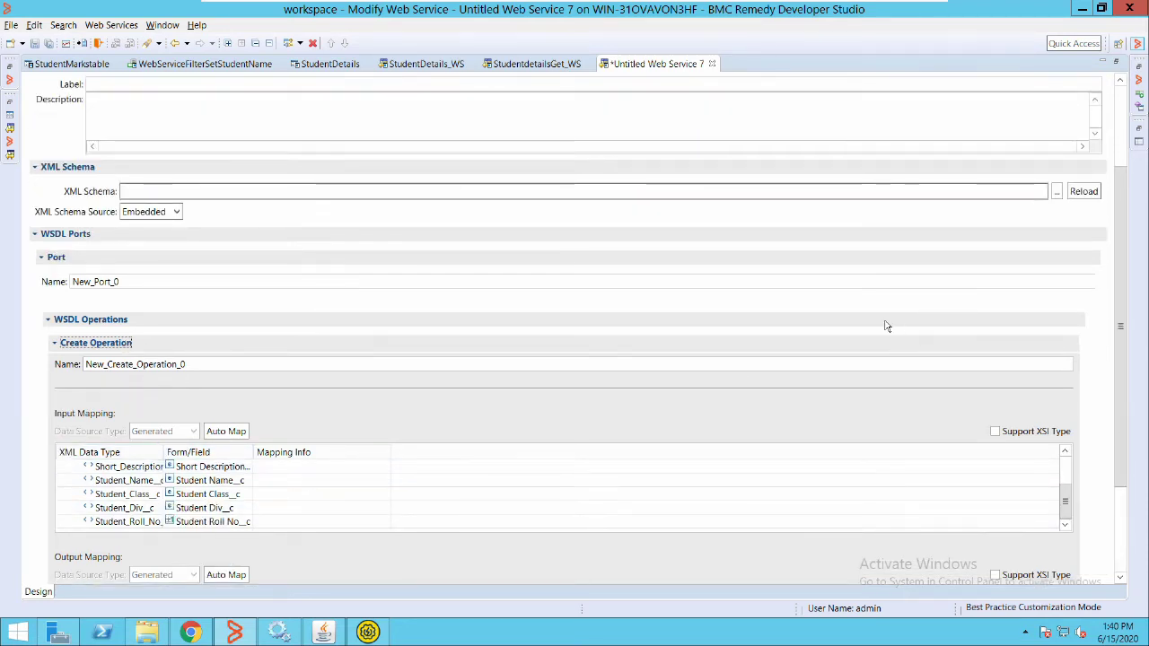
{"action": "scroll", "coordinate": [898, 359], "scroll_direction": "down", "scroll_amount": 3}
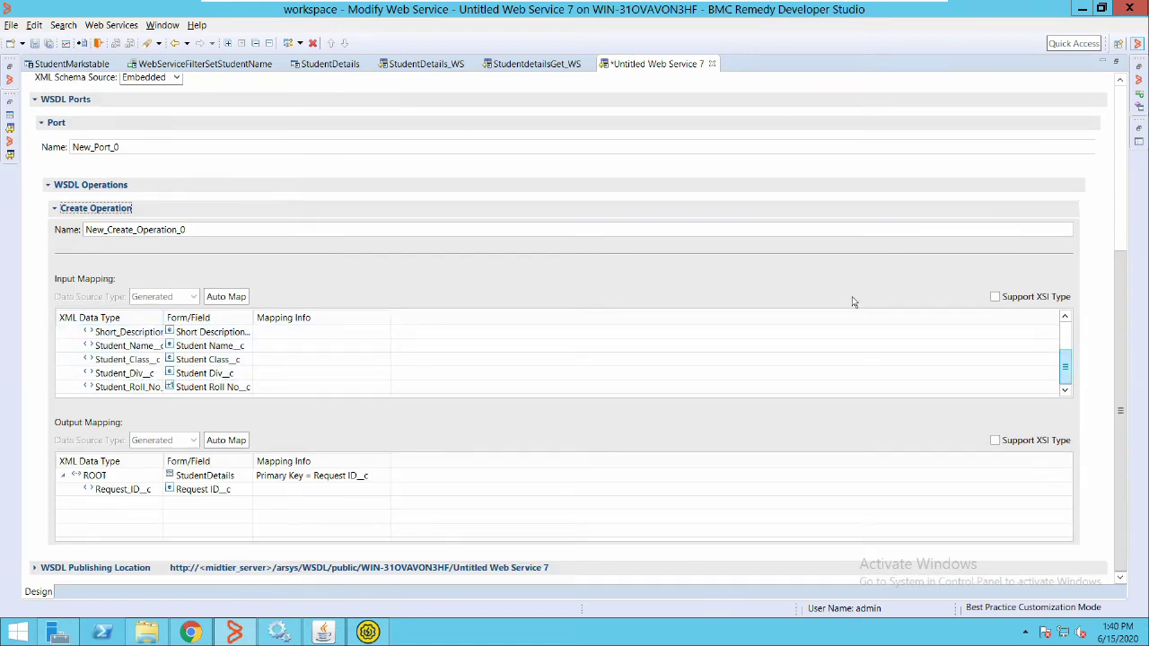
{"action": "scroll", "coordinate": [853, 310], "scroll_direction": "up", "scroll_amount": 2}
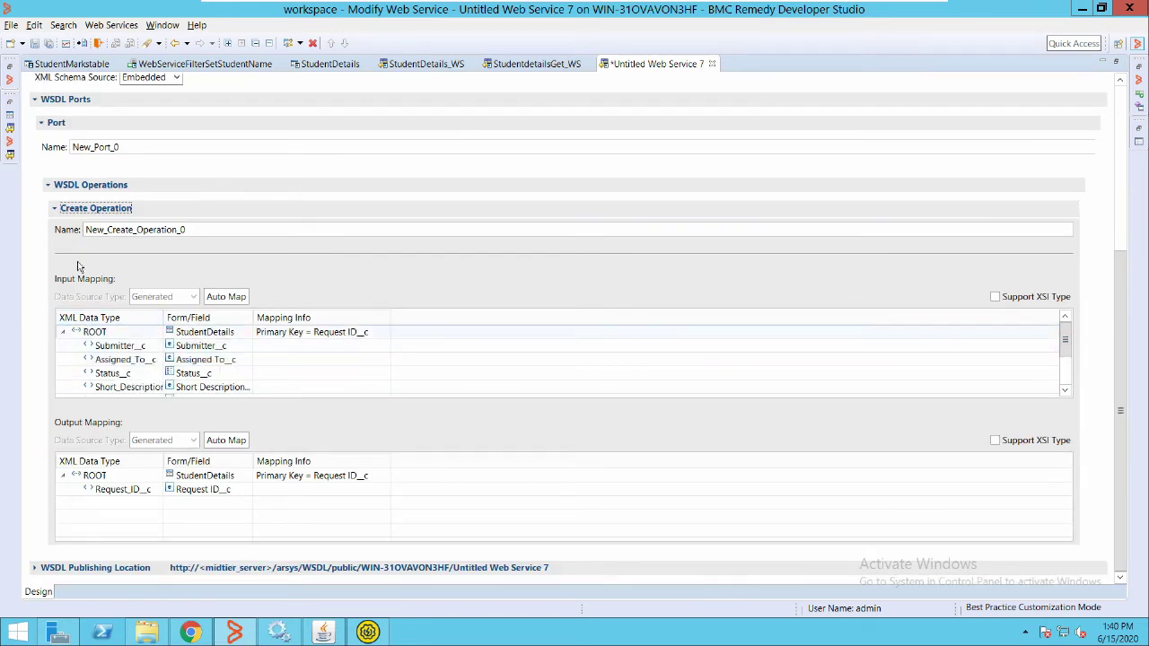
Examine the options for adding new elements and attributes under ROOT in the Create operation's input mapping
{"action": "left_click", "coordinate": [94, 332]}
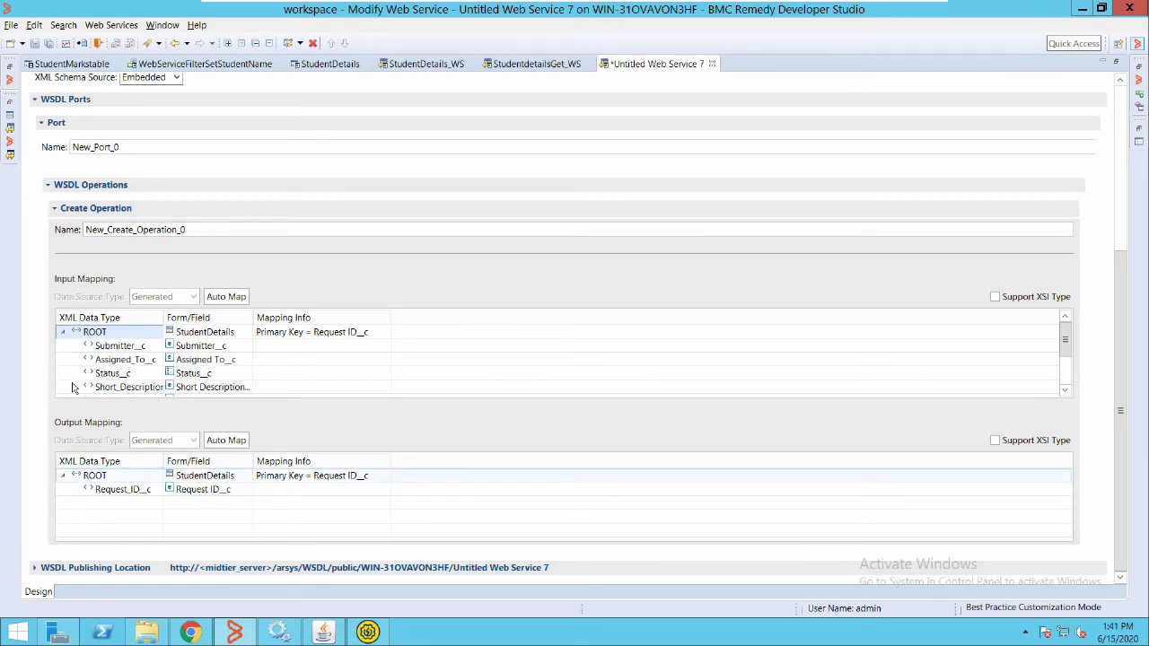
{"action": "right_click", "coordinate": [90, 334]}
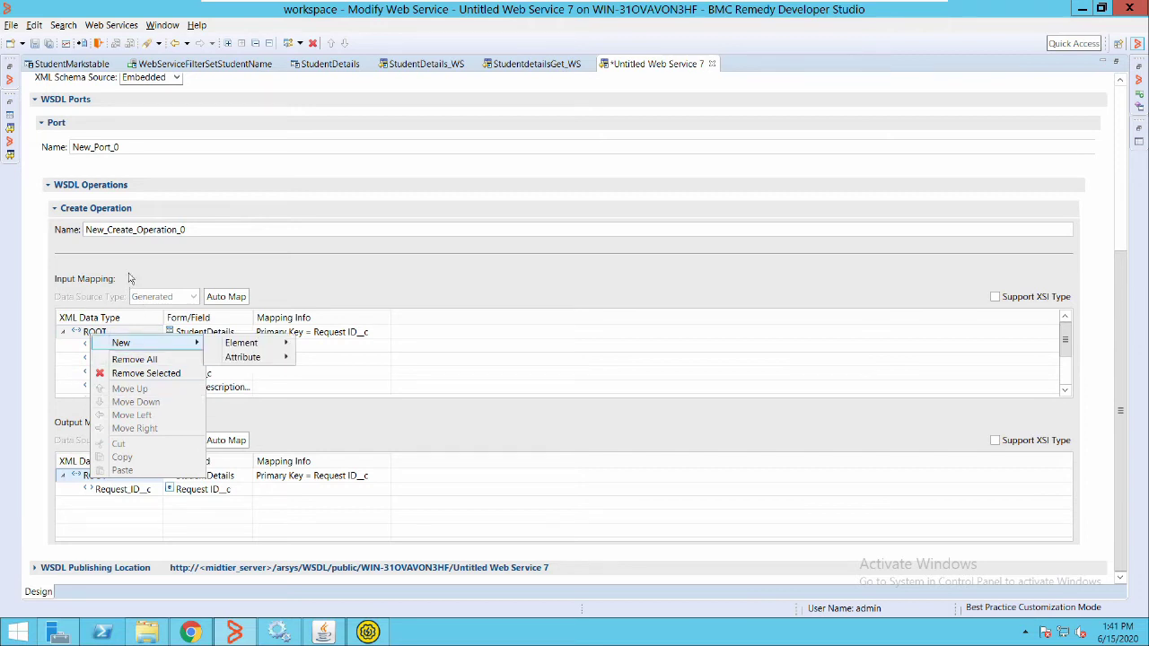
{"action": "mouse_move", "coordinate": [251, 343]}
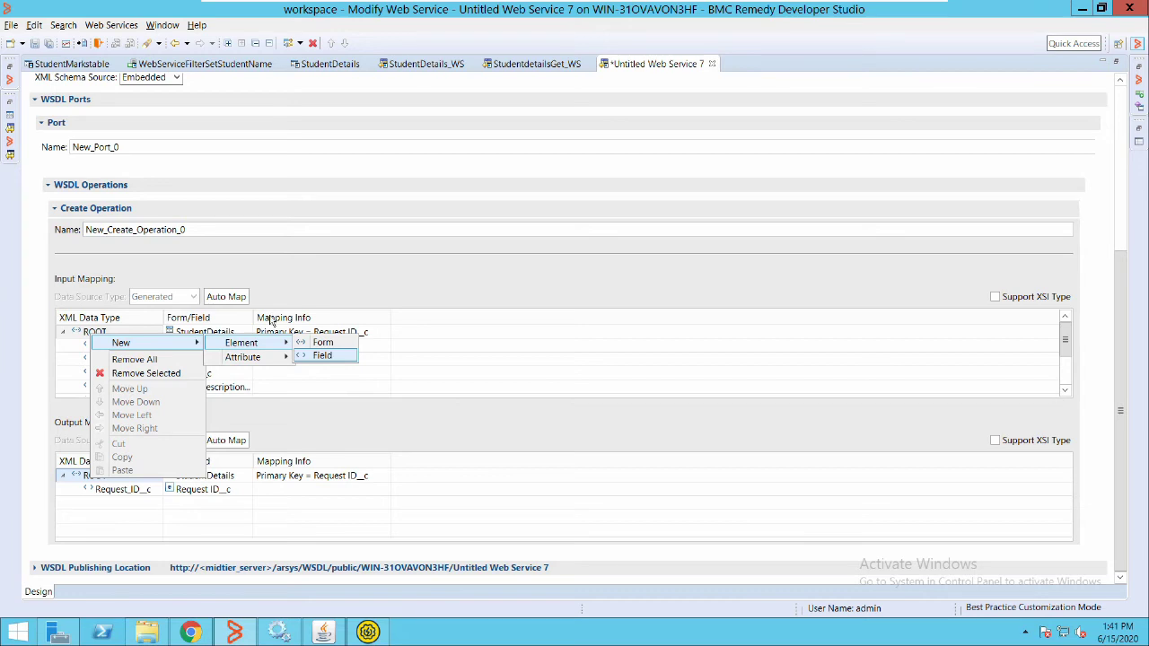
{"action": "left_click", "coordinate": [285, 344]}
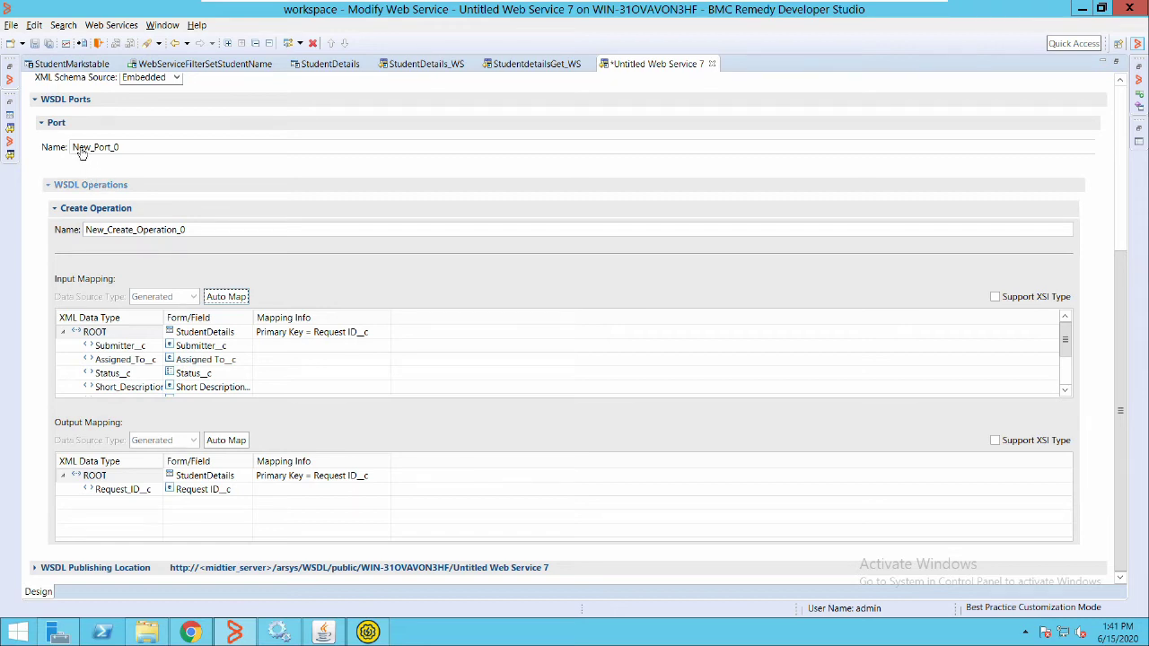
Add a Get operation to the WSDL Operations of port New_Port_0 and bring its mappings into view
{"action": "right_click", "coordinate": [98, 185]}
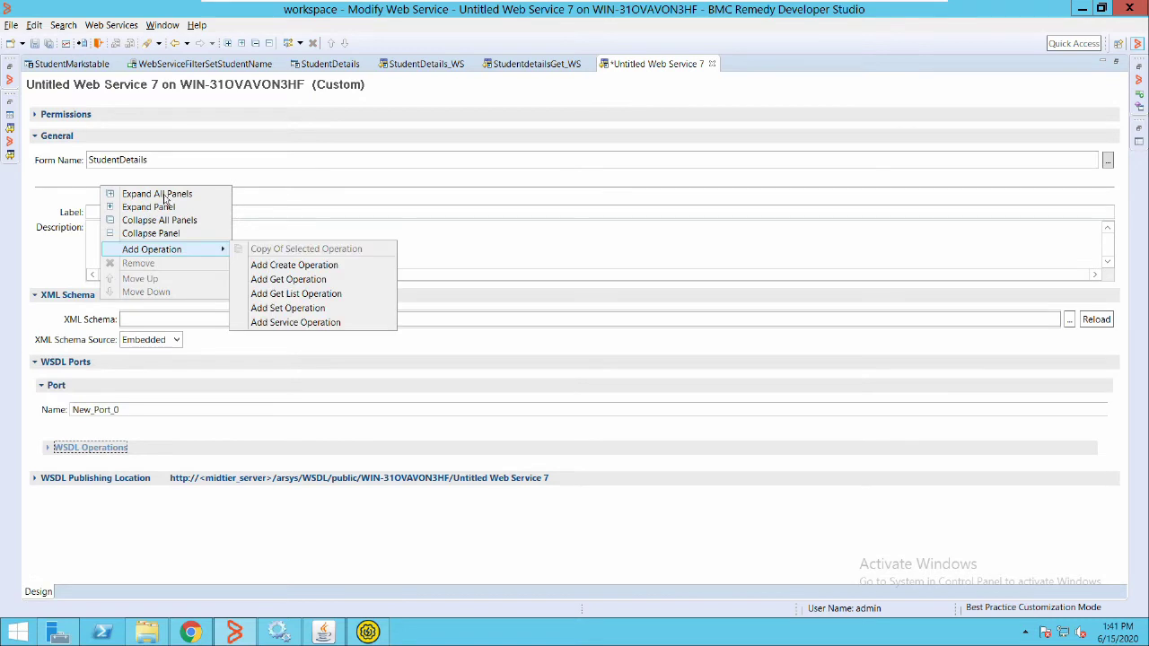
{"action": "left_click", "coordinate": [288, 280]}
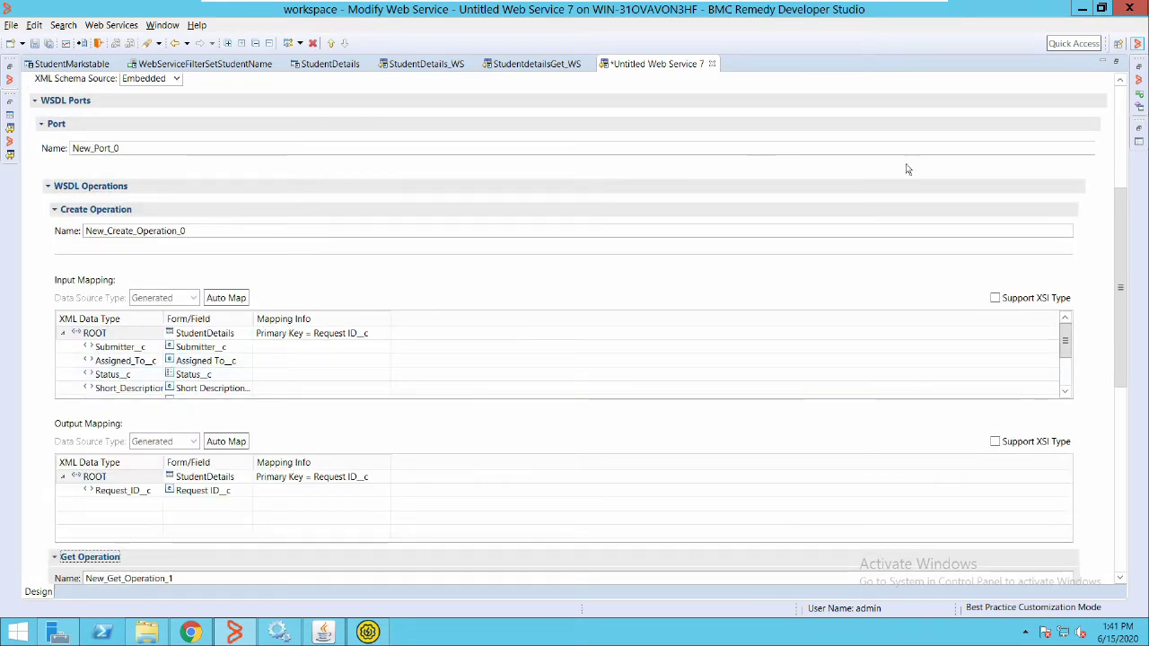
{"action": "scroll", "coordinate": [902, 229], "scroll_direction": "down", "scroll_amount": 3}
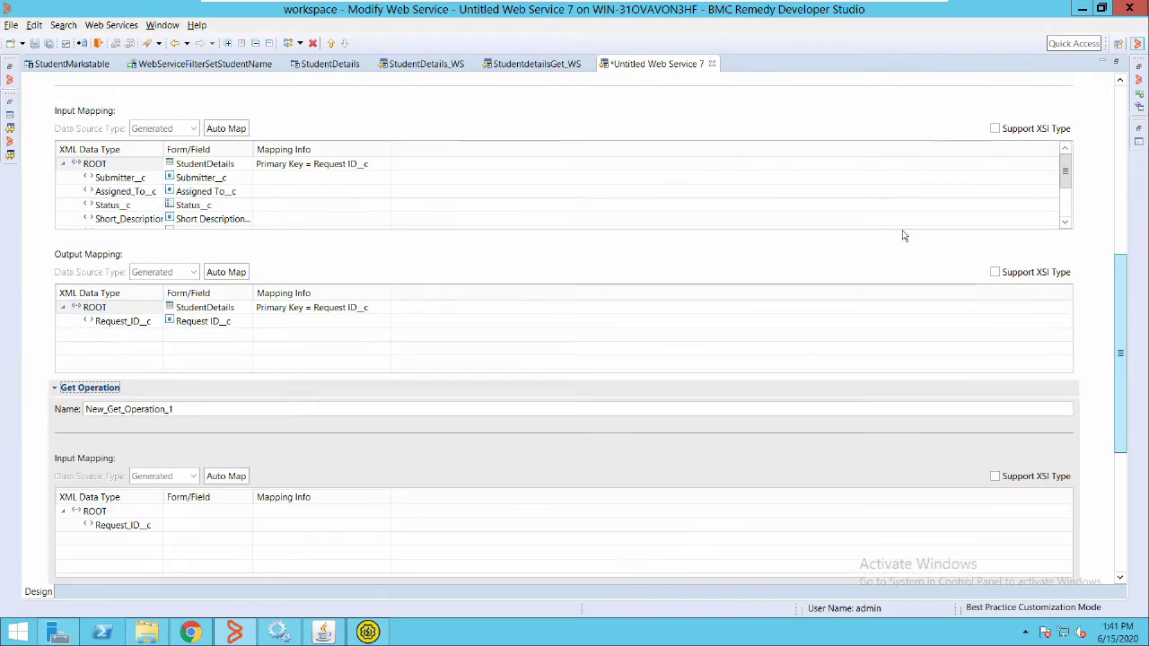
{"action": "scroll", "coordinate": [902, 242], "scroll_direction": "down", "scroll_amount": 5}
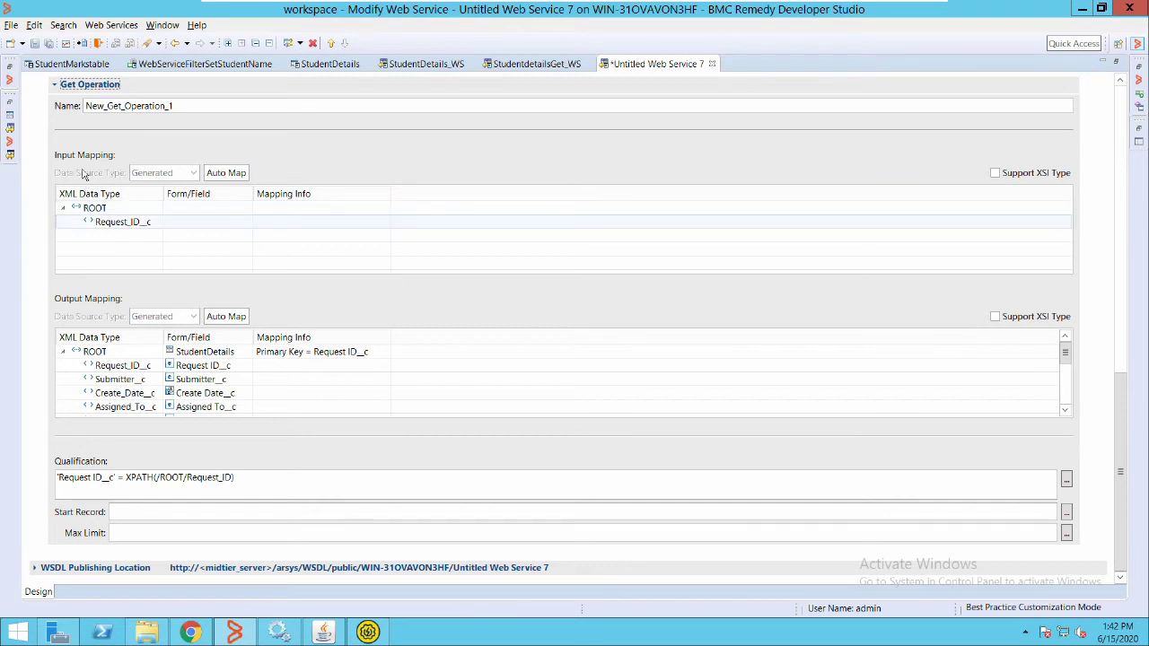
Replace Request_ID__c under ROOT in the Get operation's input mapping with a new field element
{"action": "right_click", "coordinate": [100, 224]}
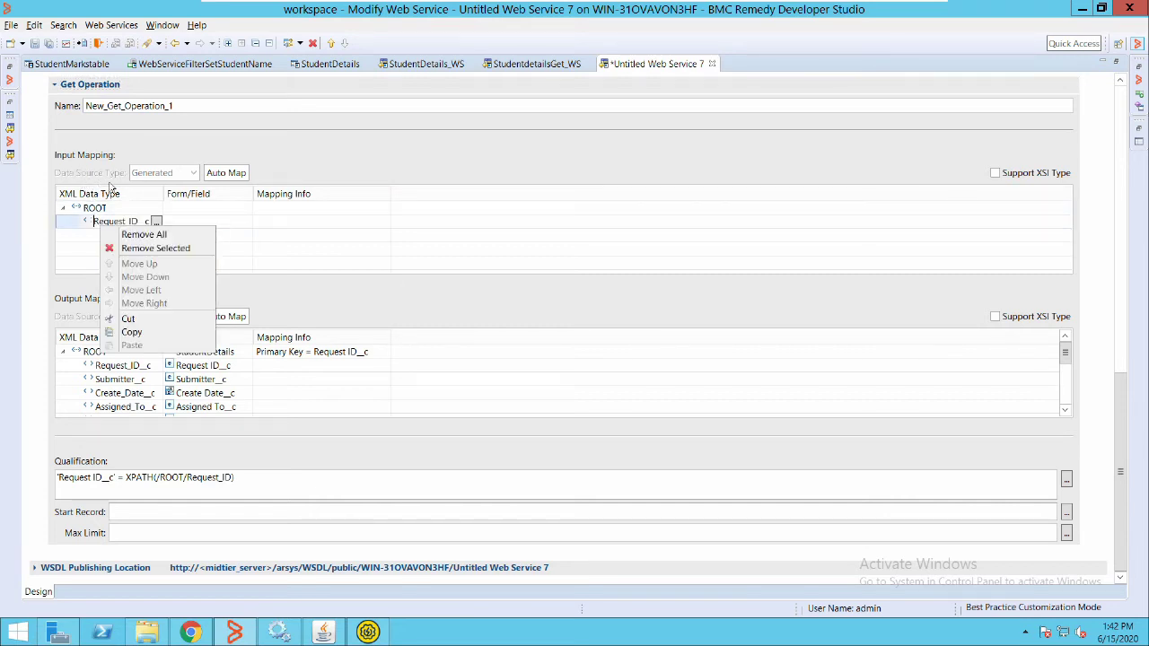
{"action": "left_click", "coordinate": [155, 248]}
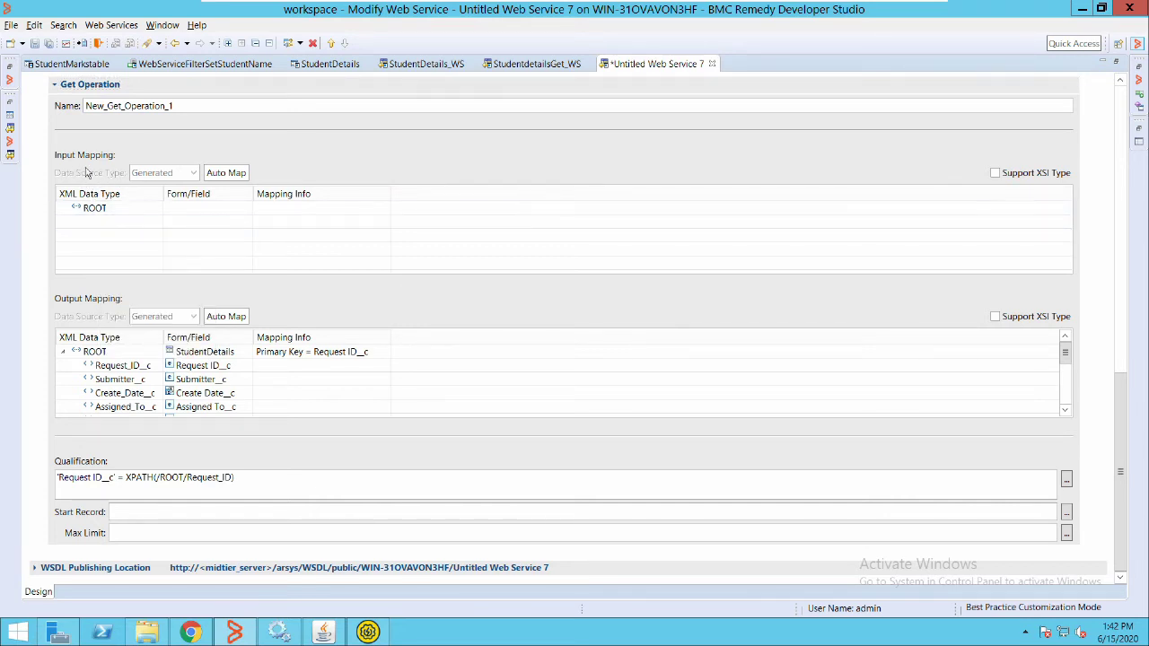
{"action": "right_click", "coordinate": [105, 207]}
{"action": "key", "text": "Down"}
{"action": "key", "text": "Right"}
{"action": "key", "text": "Down"}
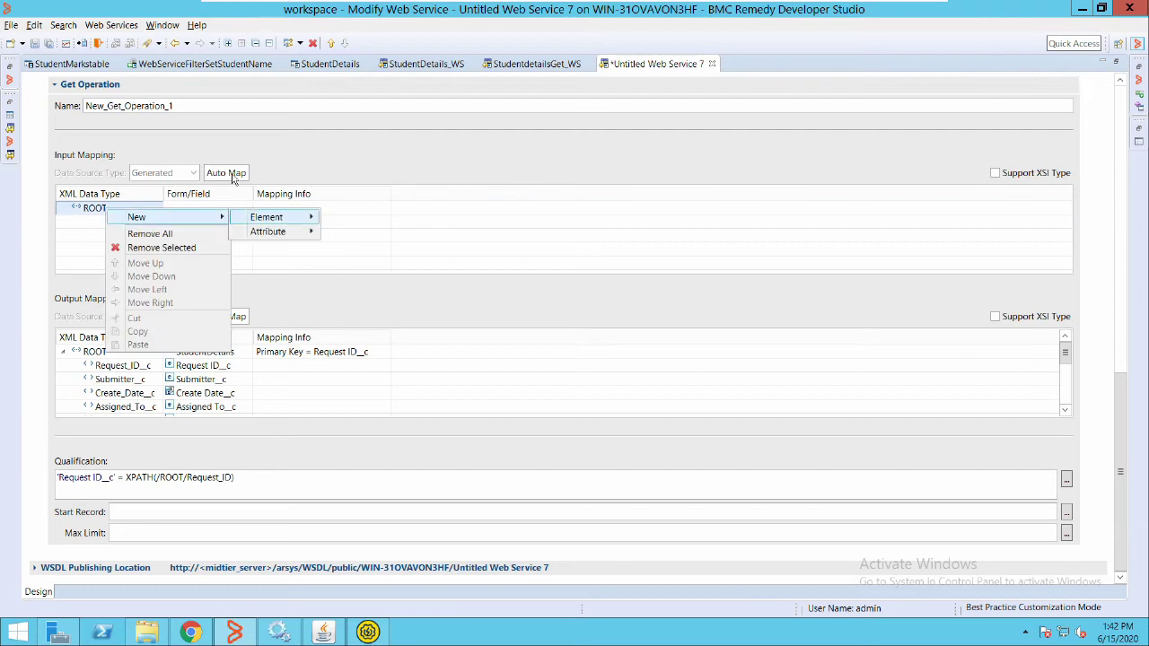
{"action": "key", "text": "Right"}
{"action": "key", "text": "Down"}
{"action": "key", "text": "Return"}
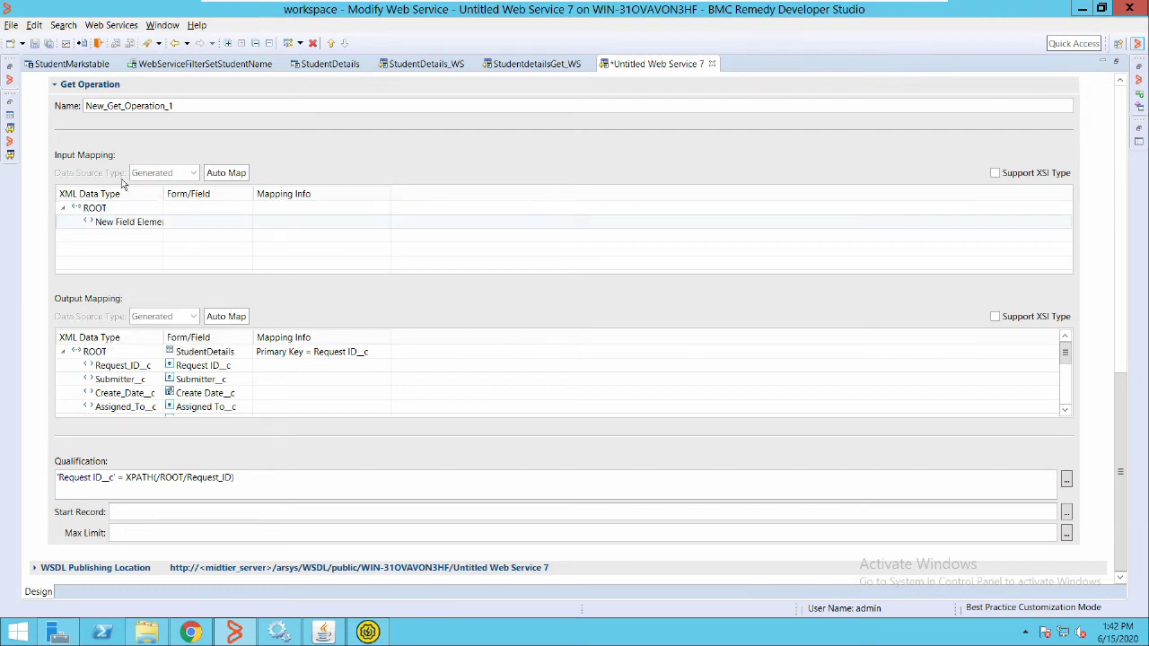
Rename the new field element in the Get operation's input mapping to rollno
{"action": "key", "text": "Delete"}
{"action": "key", "text": "Delete"}
{"action": "key", "text": "Delete"}
{"action": "key", "text": "Delete"}
{"action": "key", "text": "Delete"}
{"action": "key", "text": "Delete"}
{"action": "key", "text": "Delete"}
{"action": "key", "text": "Delete"}
{"action": "key", "text": "Delete"}
{"action": "key", "text": "Delete"}
{"action": "key", "text": "Delete"}
{"action": "key", "text": "Delete"}
{"action": "key", "text": "Delete"}
{"action": "key", "text": "Delete"}
{"action": "key", "text": "Delete"}
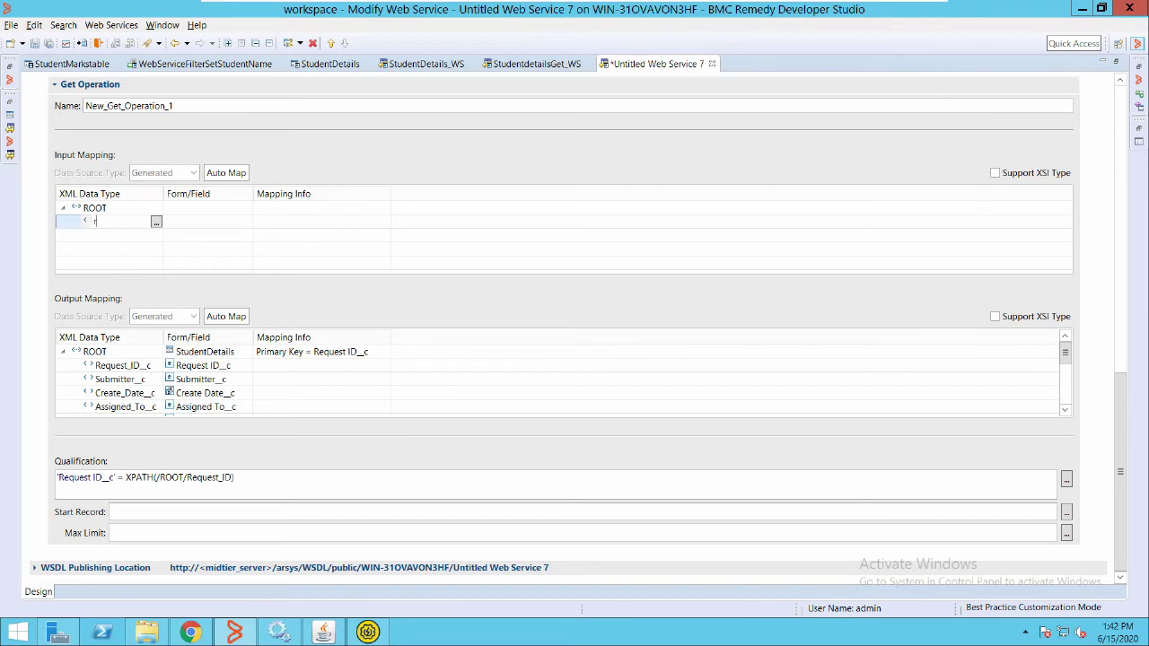
{"action": "type", "text": "rollno"}
{"action": "key", "text": "Return"}
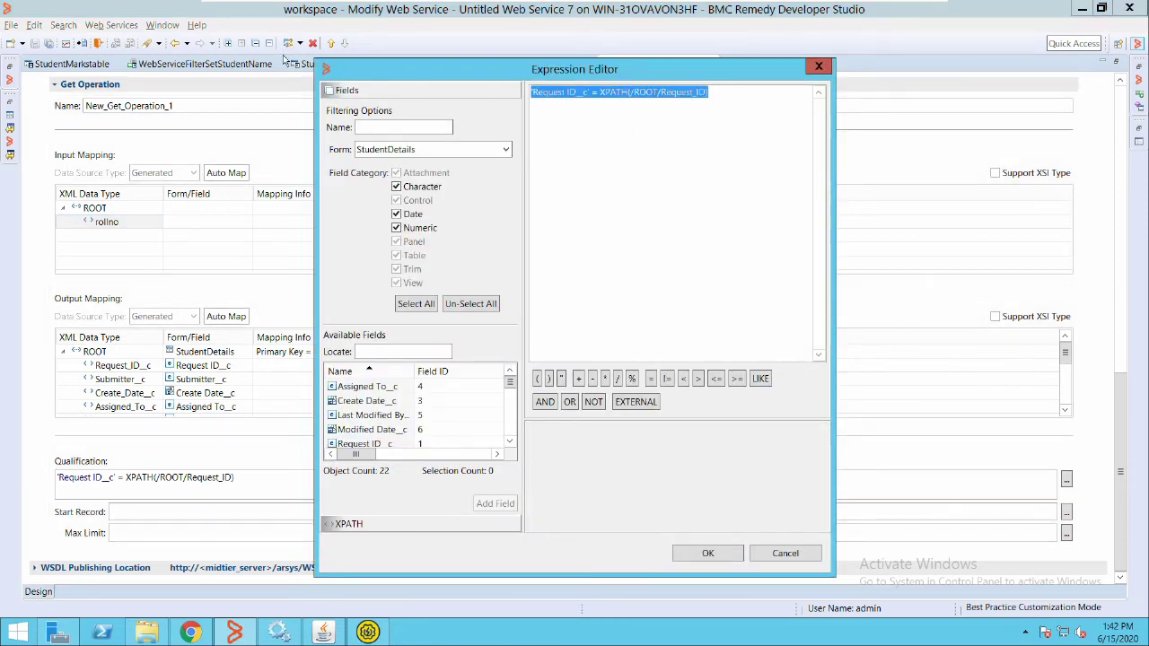
Replace the Get operation's qualification with 'Student Roll No__c' = XPATH(/ROOT/rollno), using the StudentDetails field and the input element
{"action": "key", "text": "Delete"}
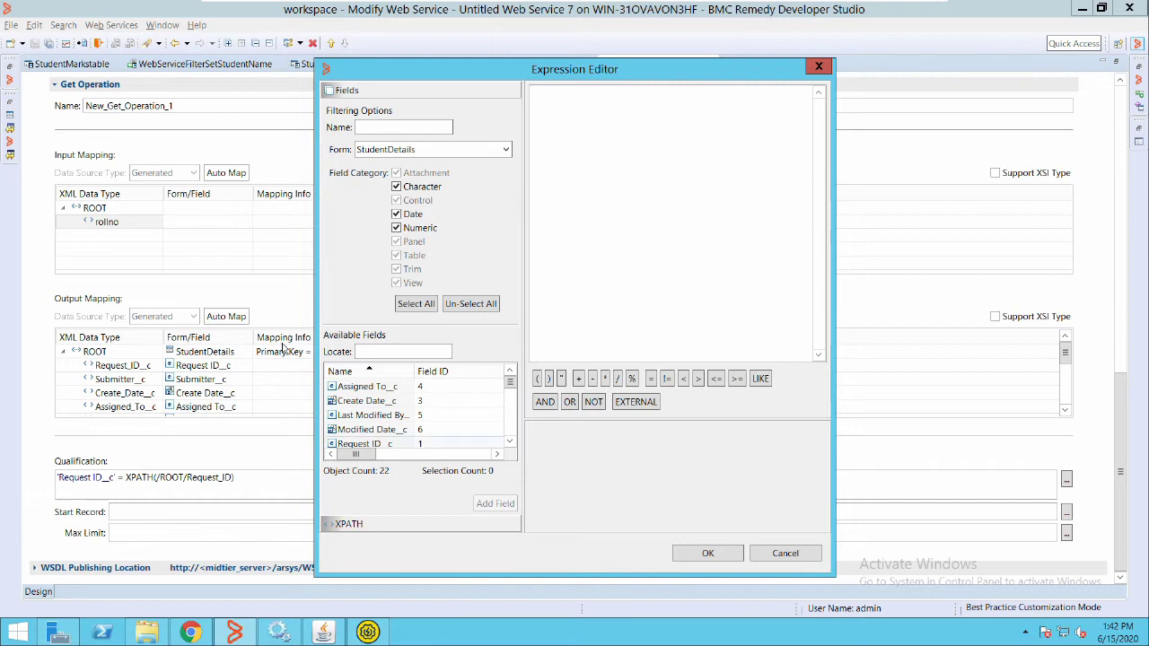
{"action": "left_click", "coordinate": [373, 415]}
{"action": "type", "text": "stu"}
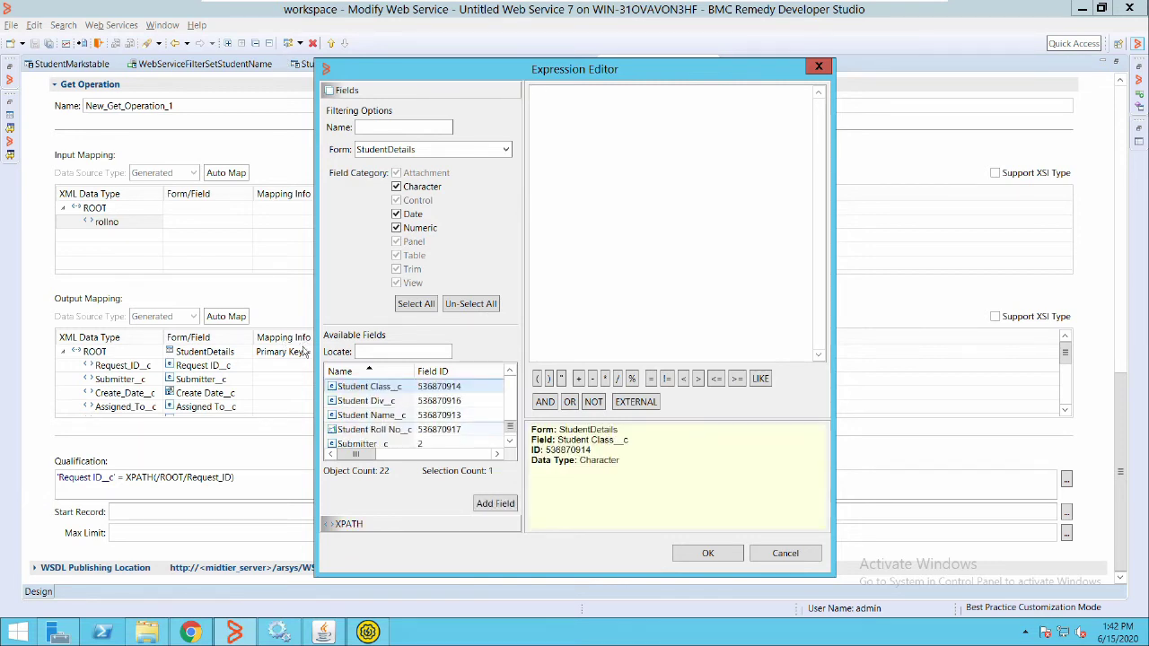
{"action": "left_click", "coordinate": [376, 429]}
{"action": "key", "text": "Return"}
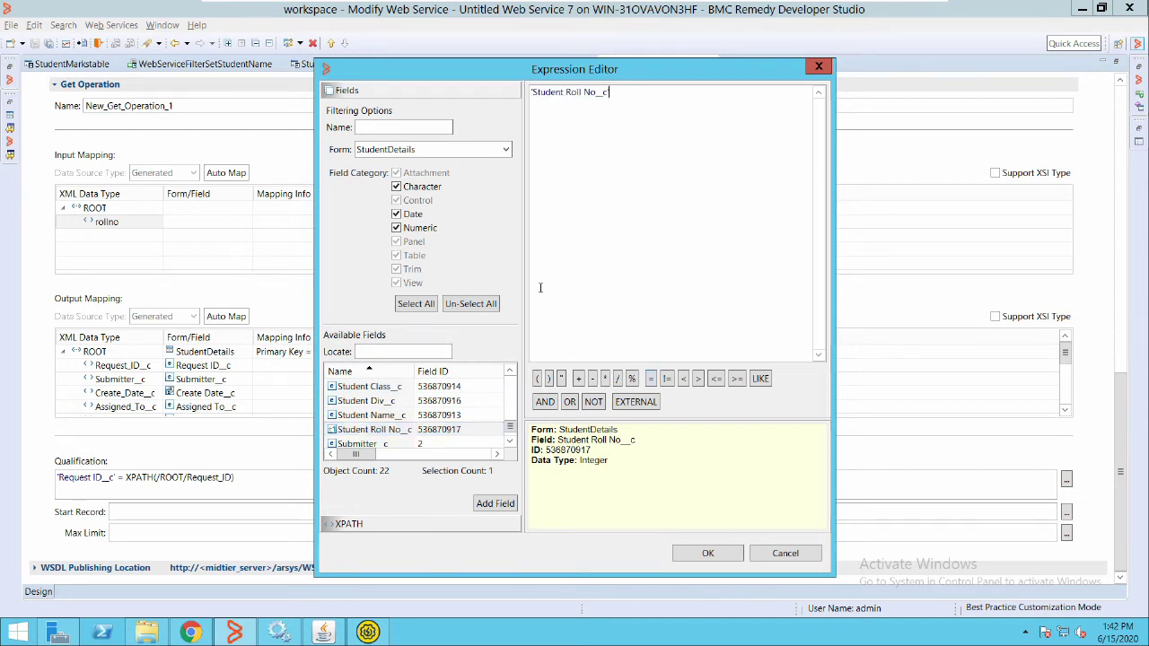
{"action": "type", "text": "="}
{"action": "left_click", "coordinate": [349, 523]}
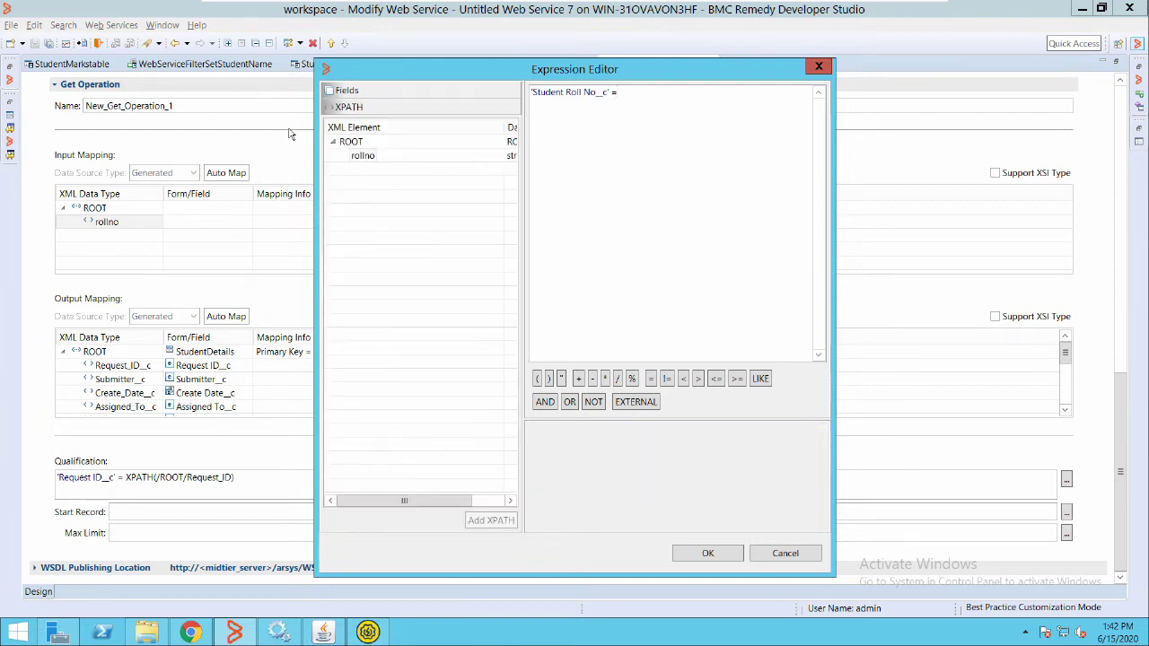
{"action": "double_click", "coordinate": [363, 155]}
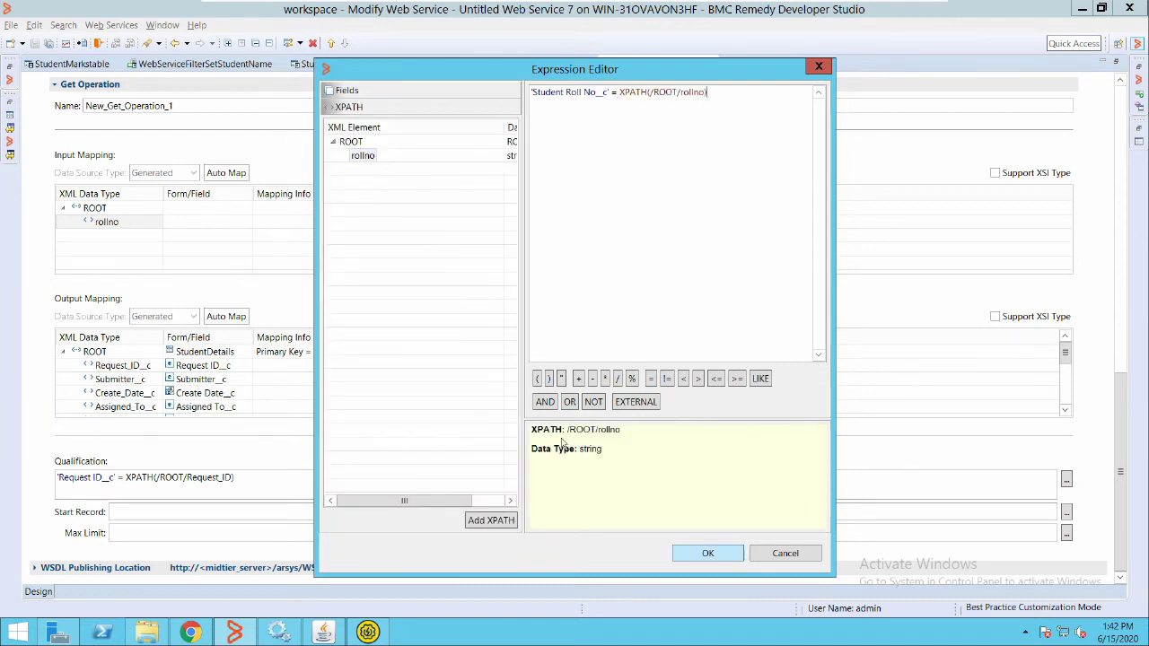
{"action": "key", "text": "Return"}
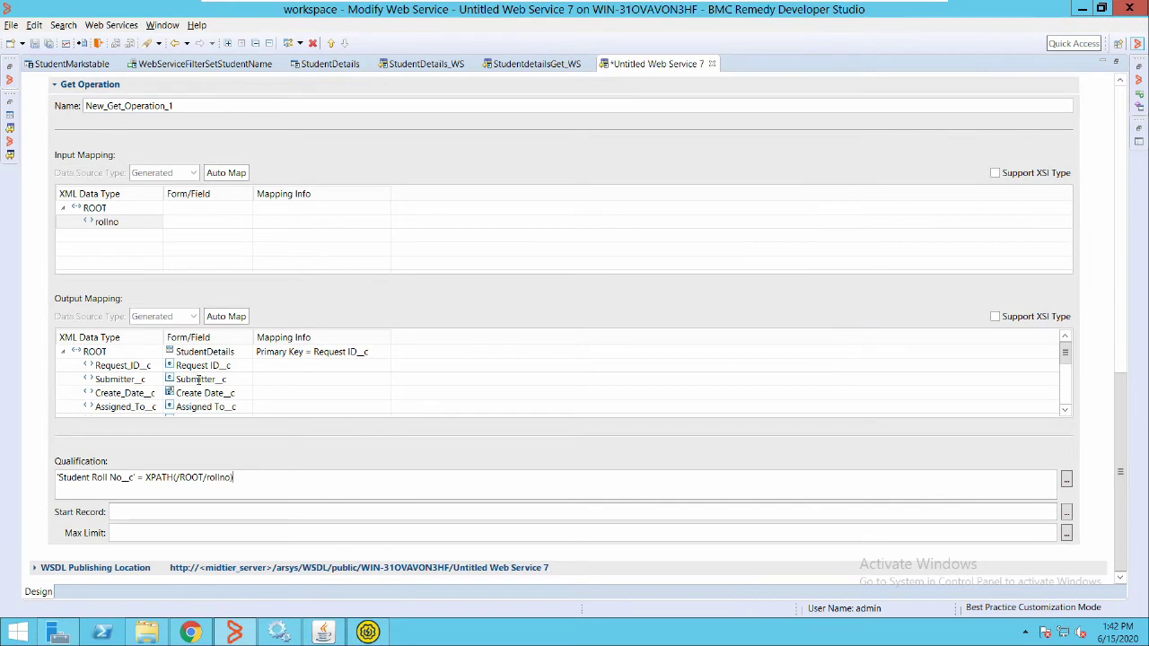
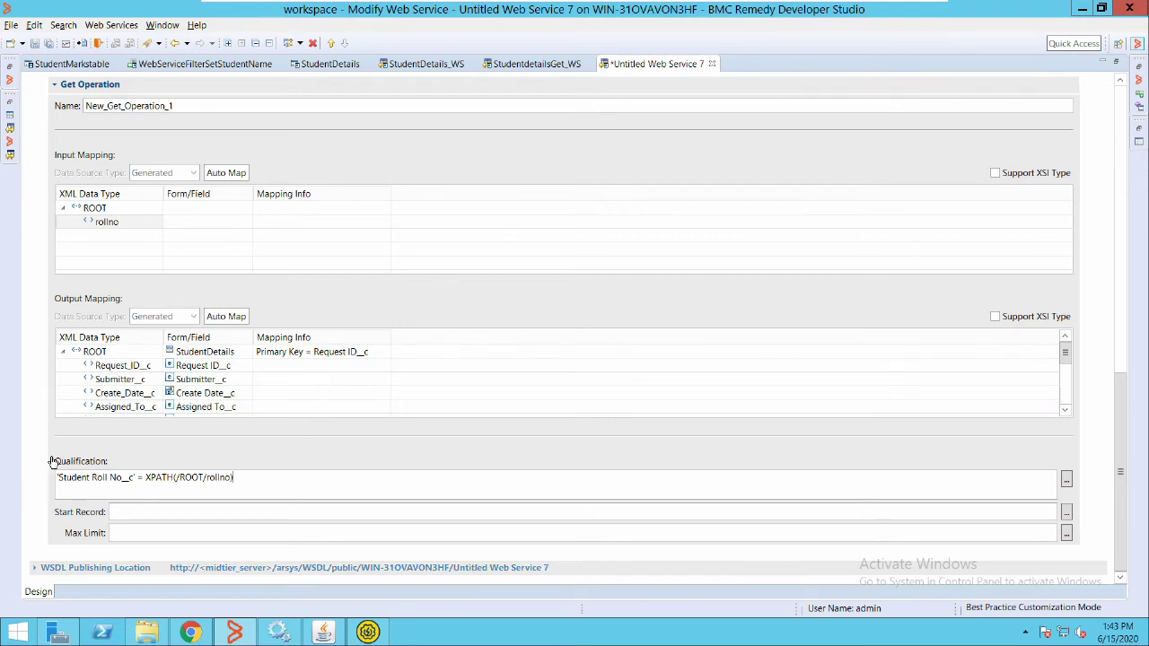
{"action": "left_click", "coordinate": [95, 567]}
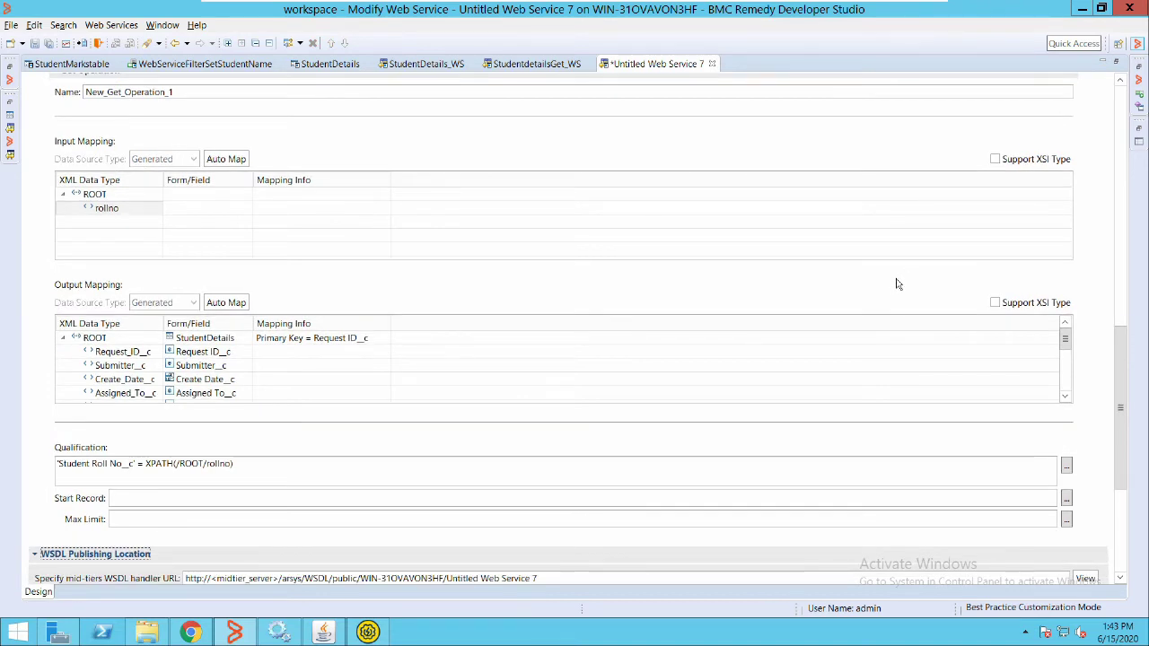
{"action": "scroll", "coordinate": [896, 287], "scroll_direction": "down", "scroll_amount": 5}
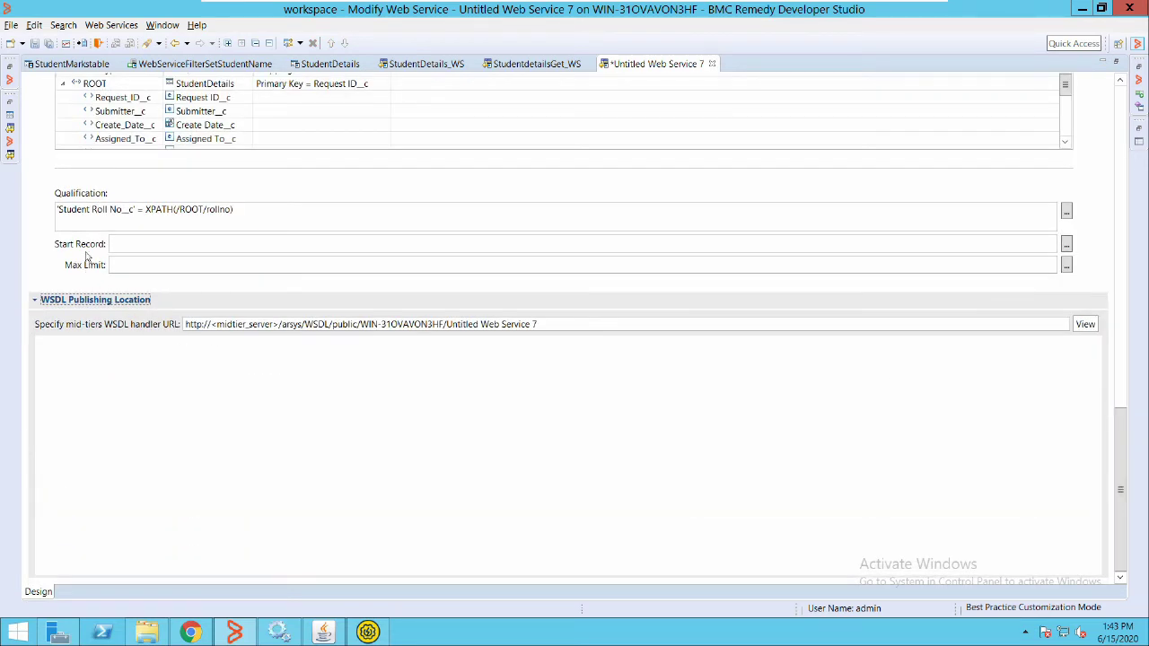
{"action": "key", "text": "Tab"}
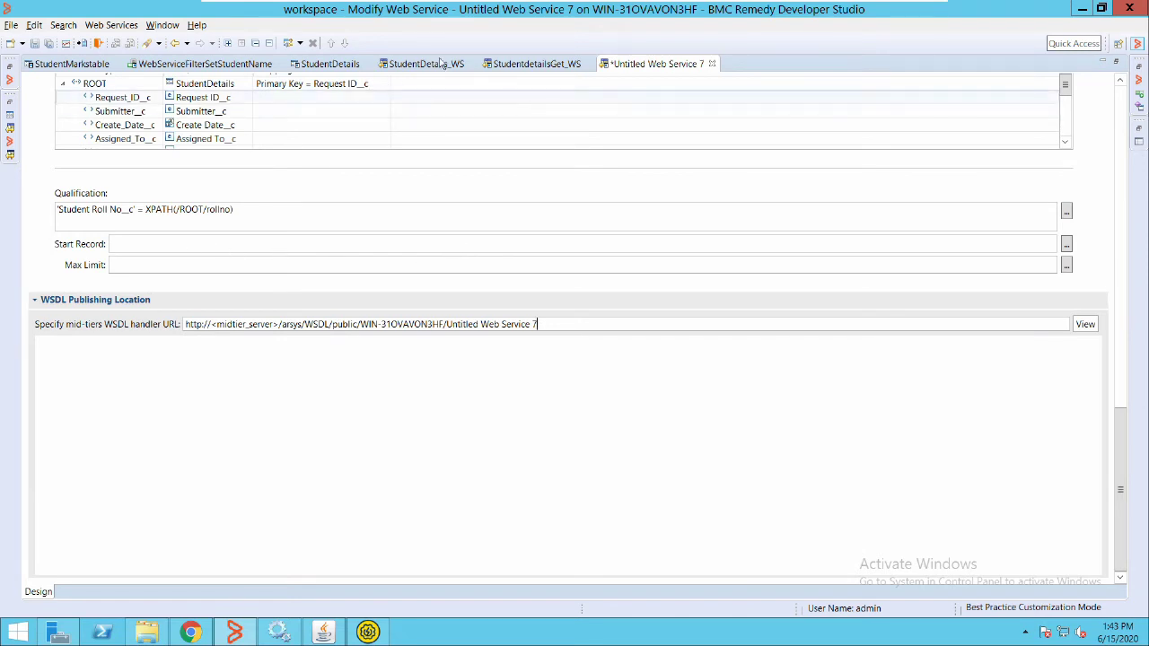
{"action": "left_click", "coordinate": [536, 63]}
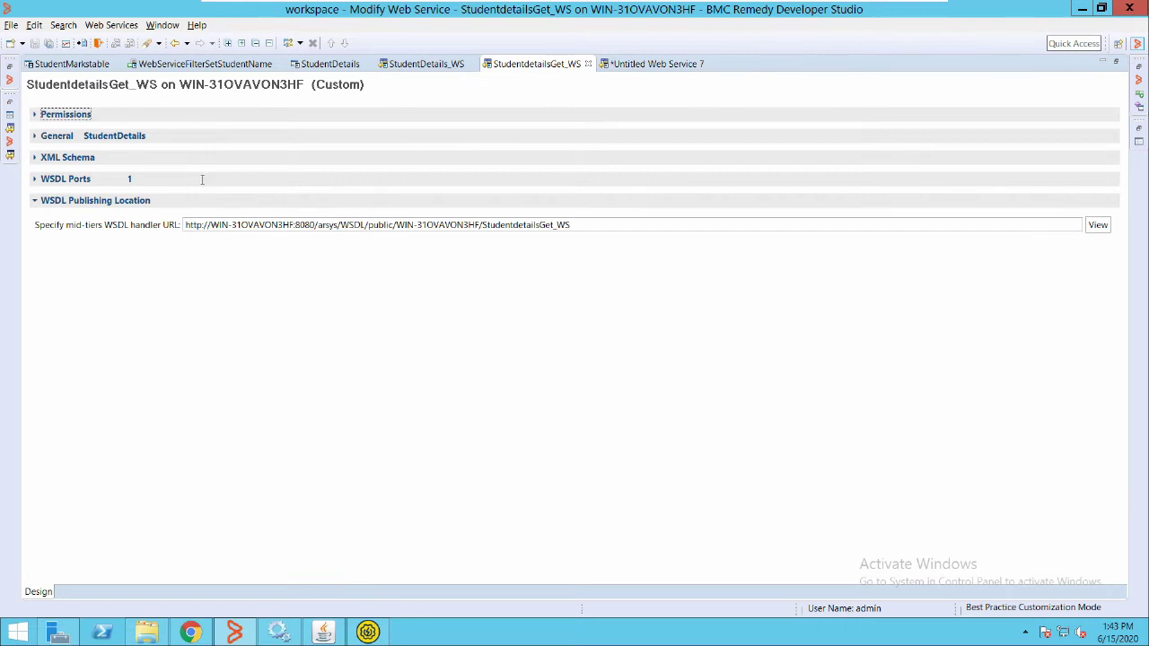
{"action": "left_click_drag", "start_coordinate": [186, 224], "coordinate": [254, 175]}
{"action": "key", "text": "ctrl+c"}
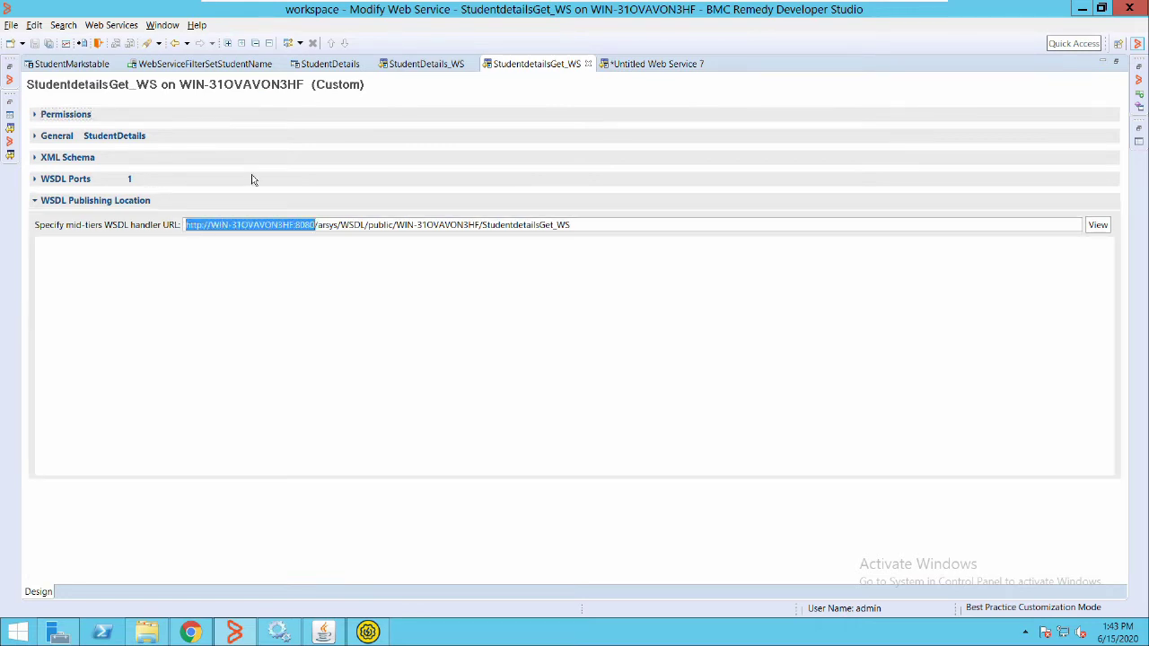
{"action": "left_click", "coordinate": [599, 68]}
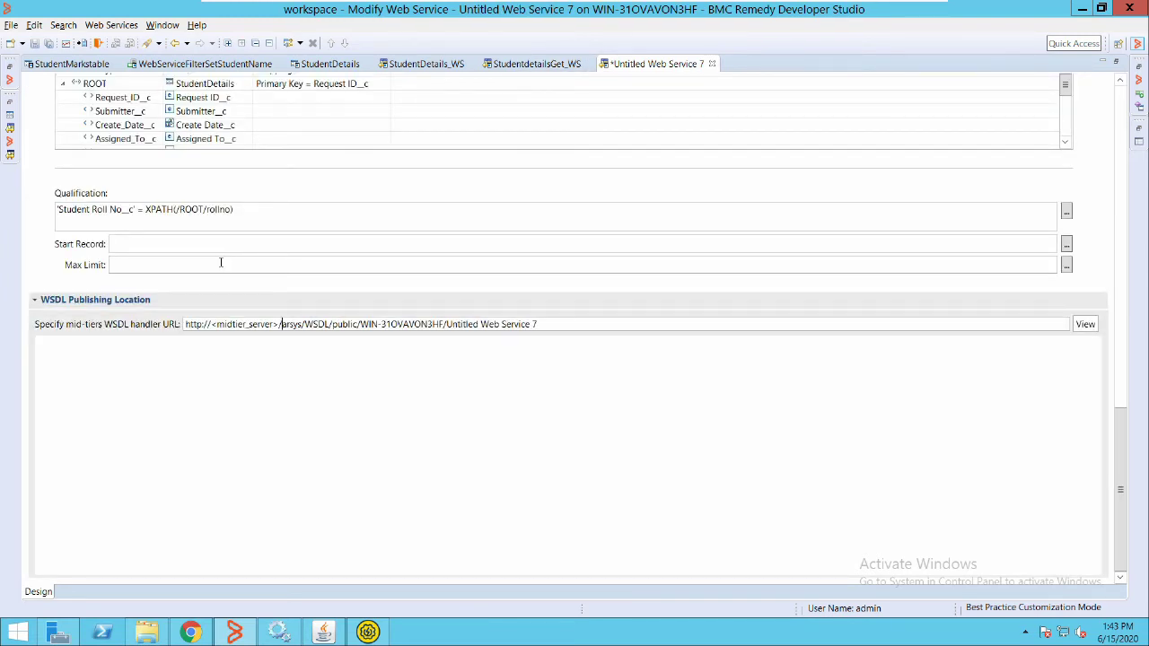
{"action": "key", "text": "shift+Home"}
{"action": "key", "text": "ctrl+v"}
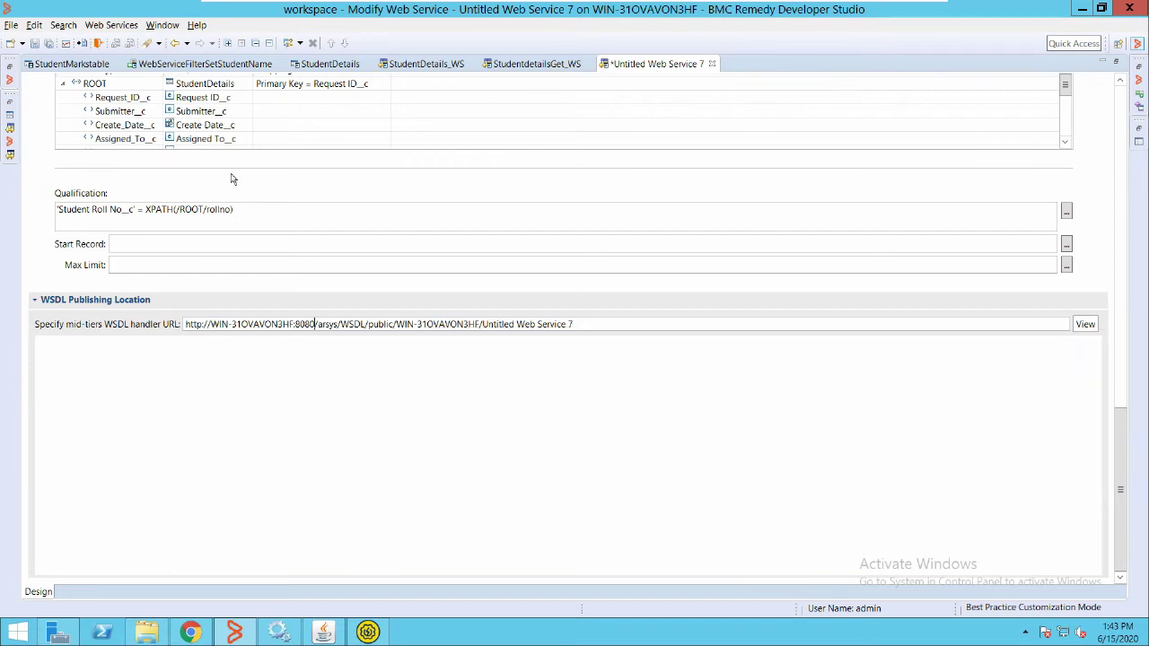
Save the web service under the name testws
{"action": "left_click", "coordinate": [34, 44]}
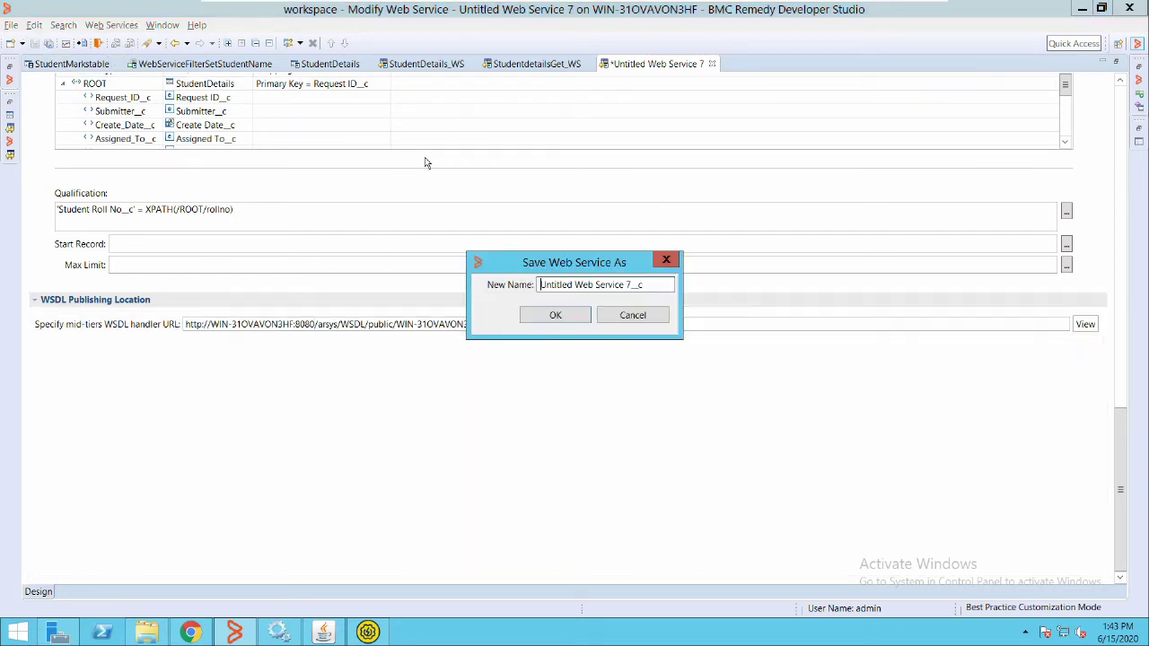
{"action": "key", "text": "ctrl+a"}
{"action": "type", "text": "testws"}
{"action": "key", "text": "Return"}
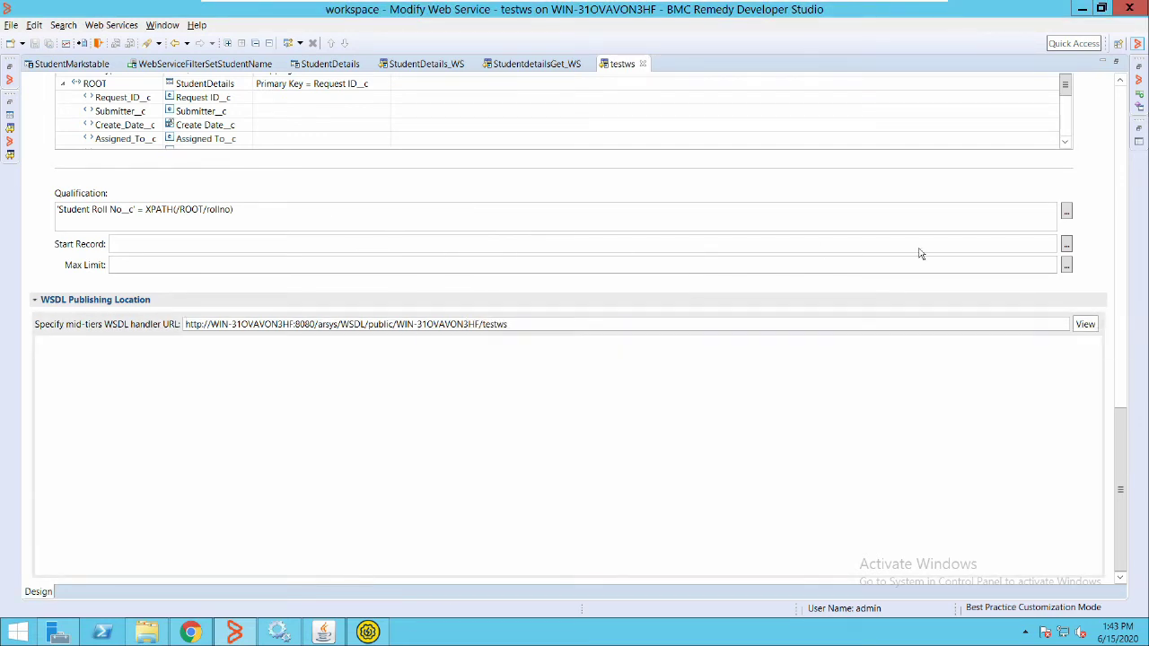
Load the WSDL from the testws handler URL and look through its element and message definitions
{"action": "key", "text": "Return"}
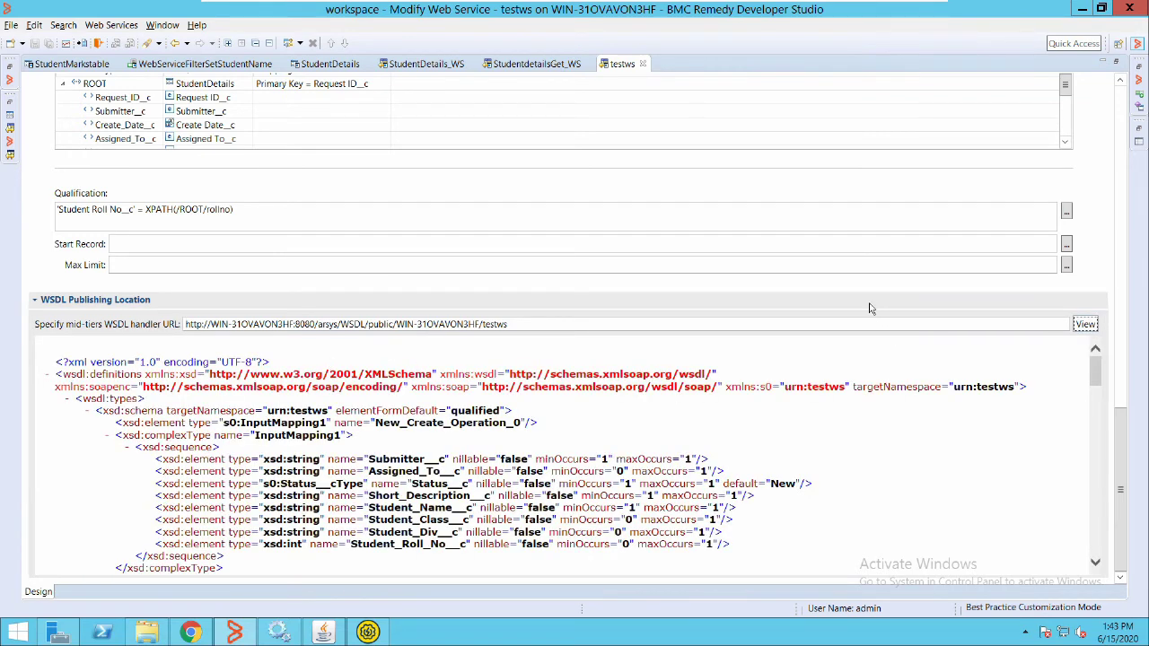
{"action": "scroll", "coordinate": [843, 437], "scroll_direction": "down", "scroll_amount": 20}
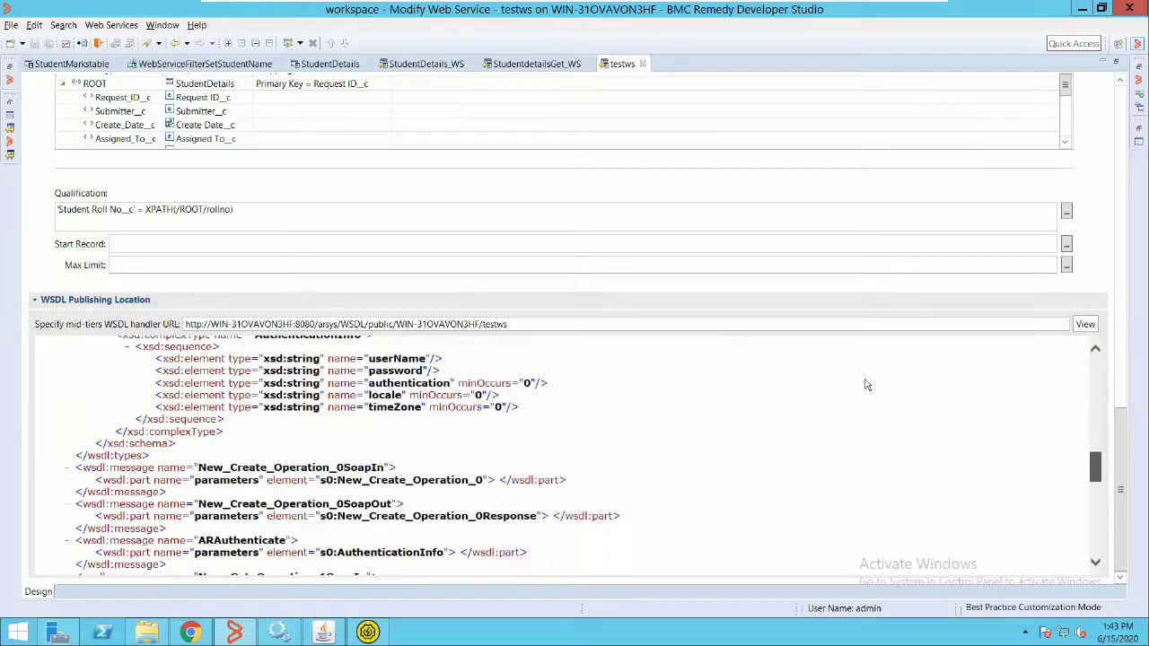
{"action": "scroll", "coordinate": [844, 436], "scroll_direction": "up", "scroll_amount": 20}
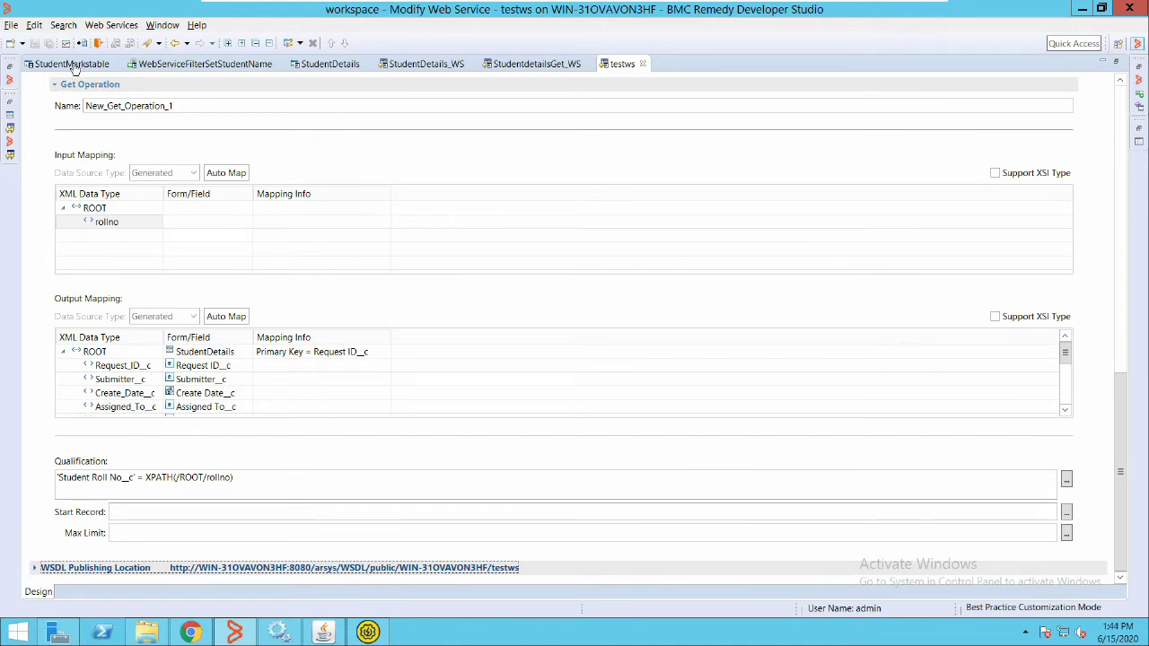
Look over the existing StudentDetails_WS and StudentdetailsGet_WS web services
{"action": "left_click", "coordinate": [536, 64]}
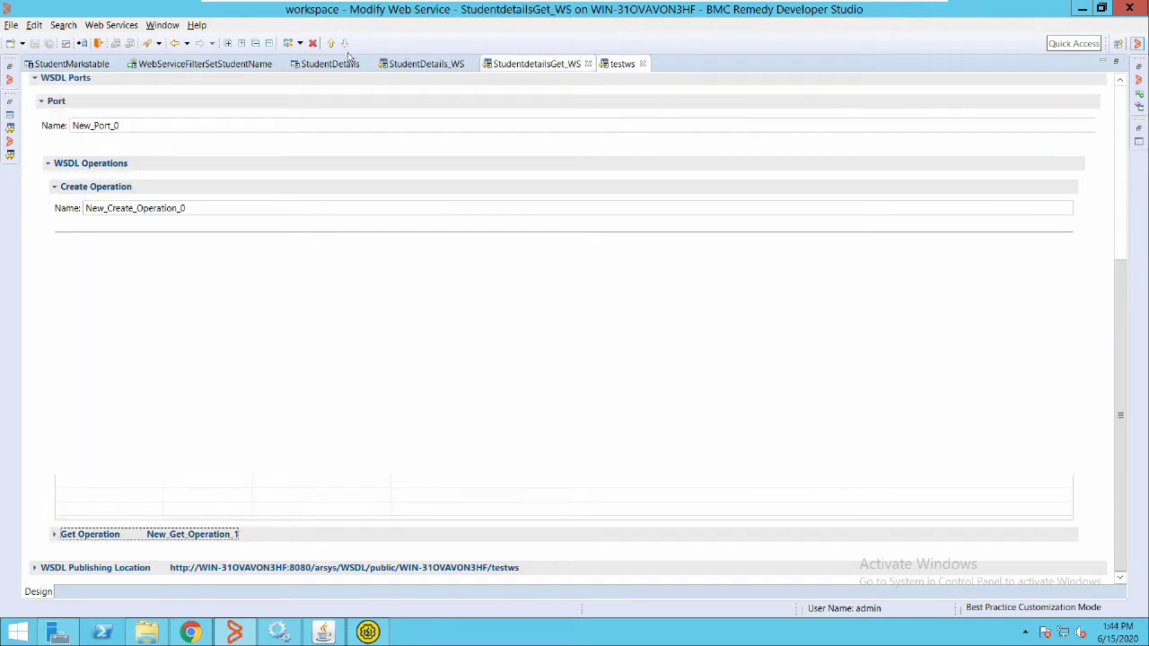
{"action": "left_click", "coordinate": [417, 62]}
{"action": "key", "text": "ctrl+Page_Down"}
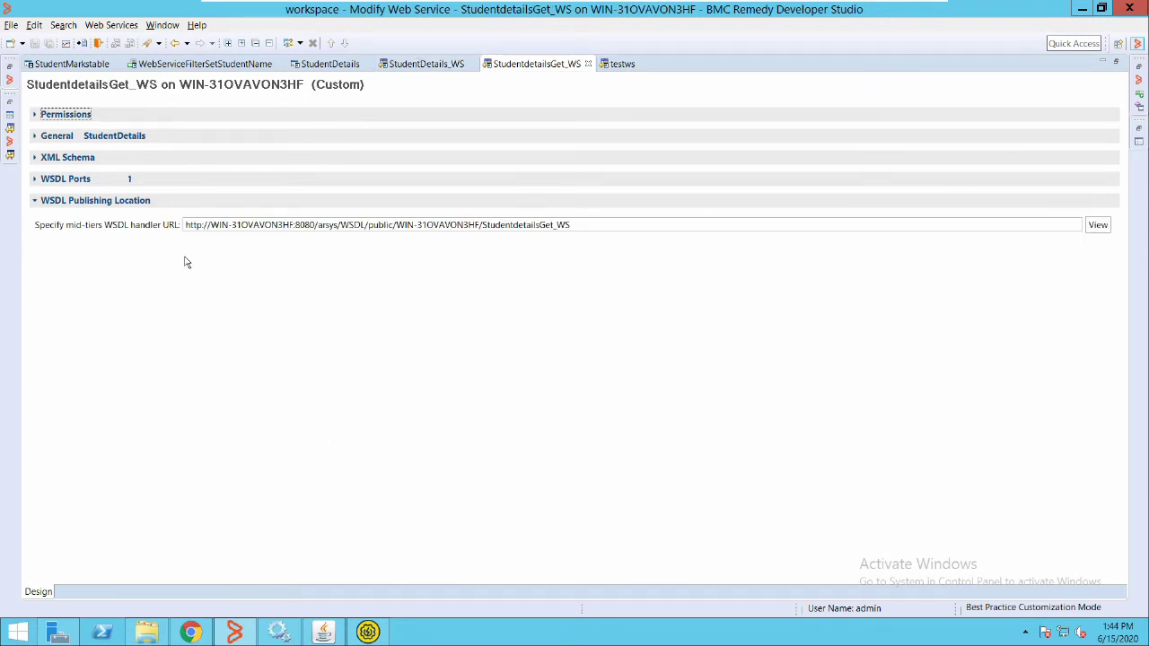
Switch to SoapUI and open Request 1 of New_Create_Operation_0 in the StudentDetails_WS project
{"action": "left_click", "coordinate": [368, 632]}
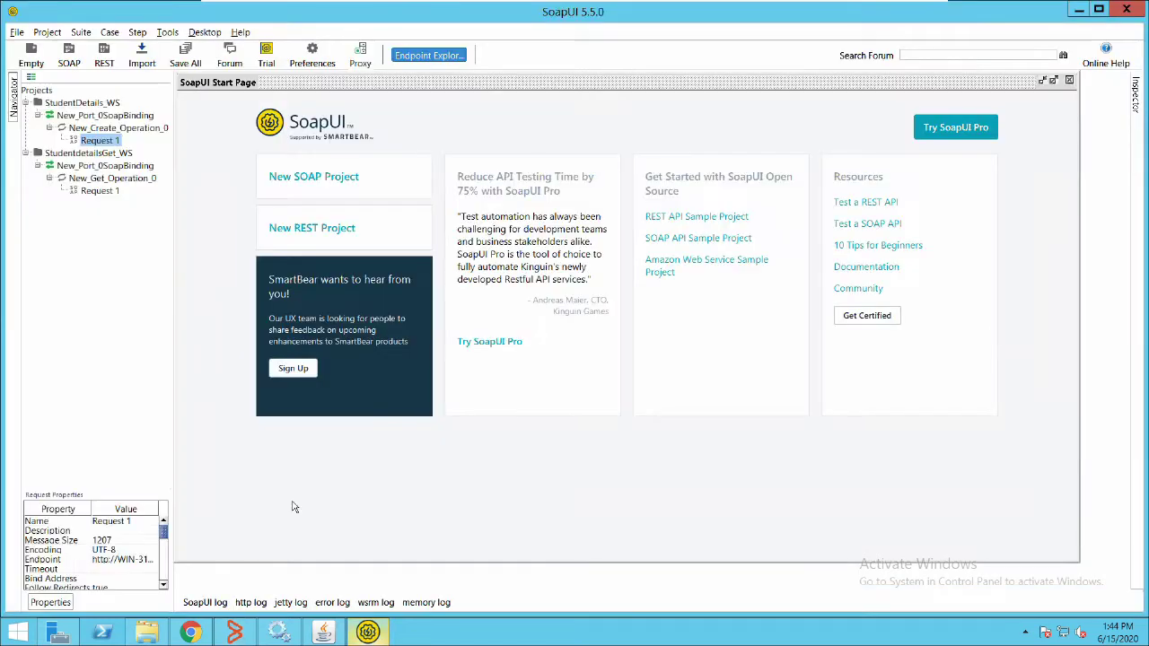
{"action": "left_click", "coordinate": [80, 103]}
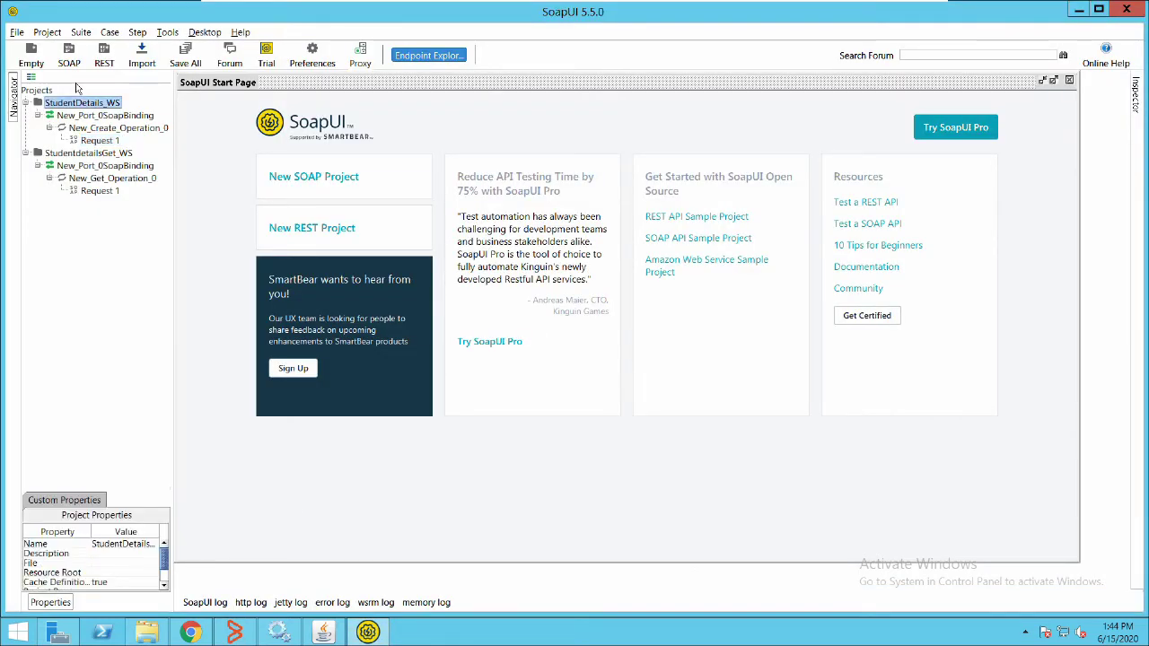
{"action": "key", "text": "Down"}
{"action": "key", "text": "Down"}
{"action": "key", "text": "Down"}
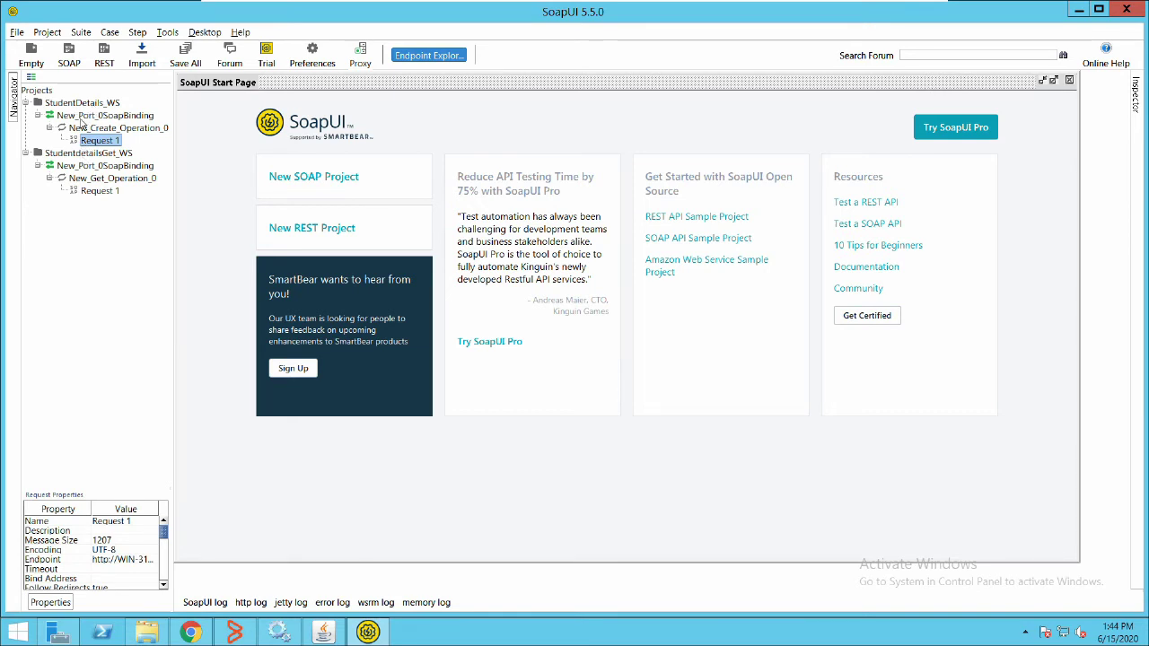
{"action": "key", "text": "Return"}
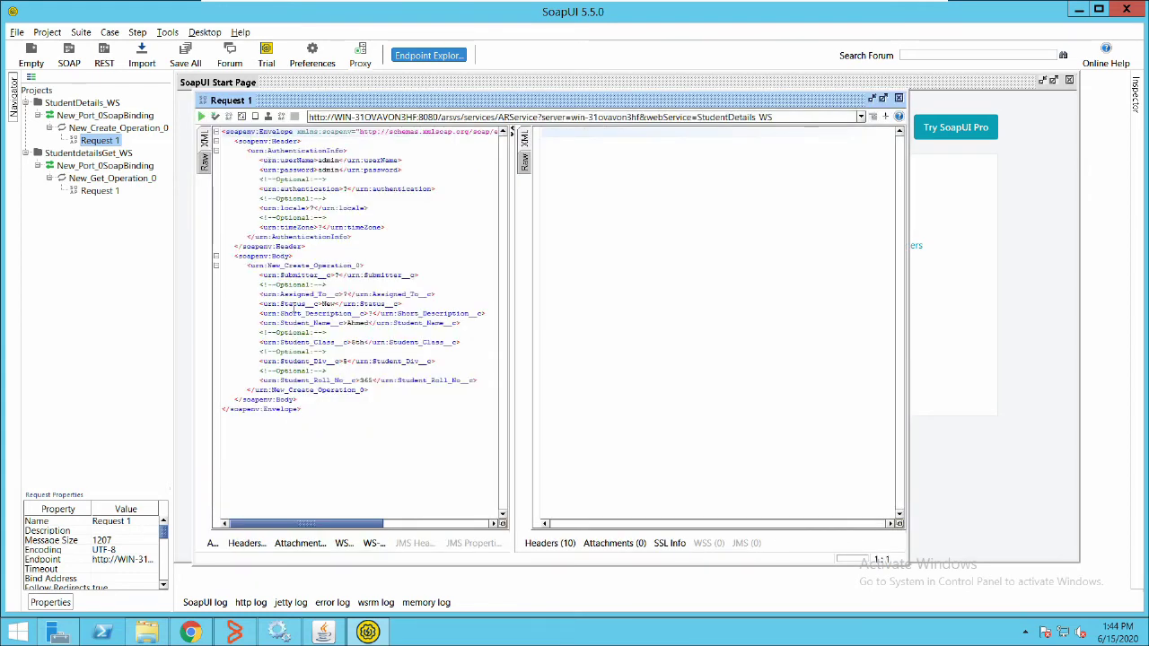
In the Create request body, replace the Student_Name value with a new student's name and set Student_Class to 6th
{"action": "double_click", "coordinate": [327, 159]}
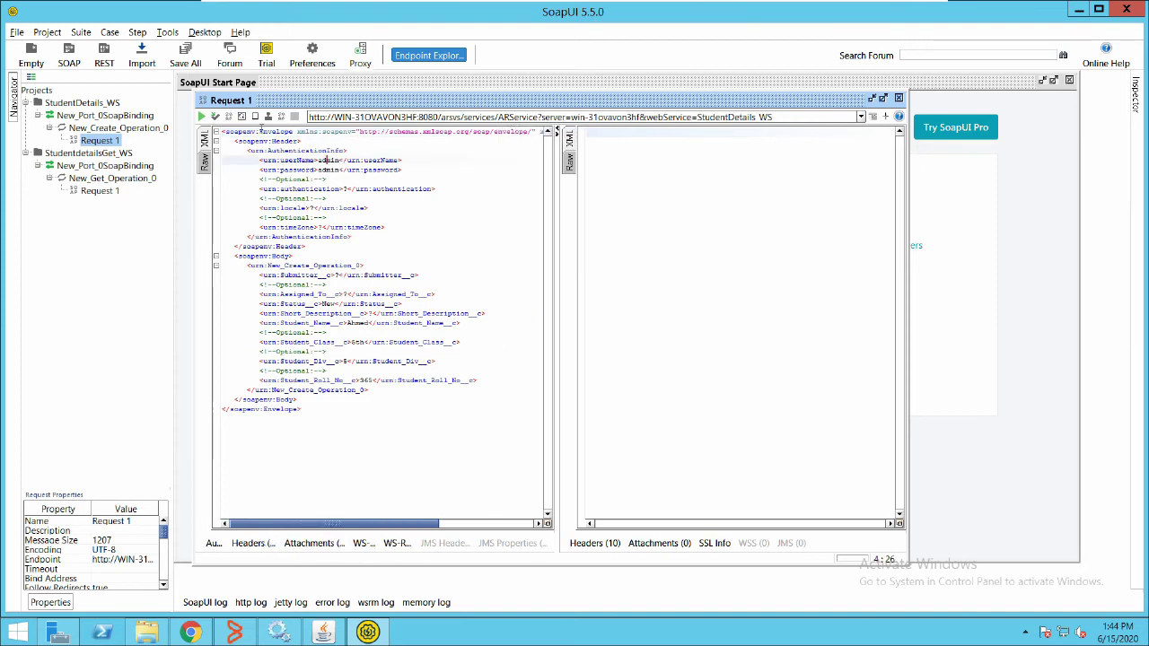
{"action": "double_click", "coordinate": [328, 169]}
{"action": "double_click", "coordinate": [357, 323]}
{"action": "key", "text": "BackSpace"}
{"action": "type", "text": "Sunny"}
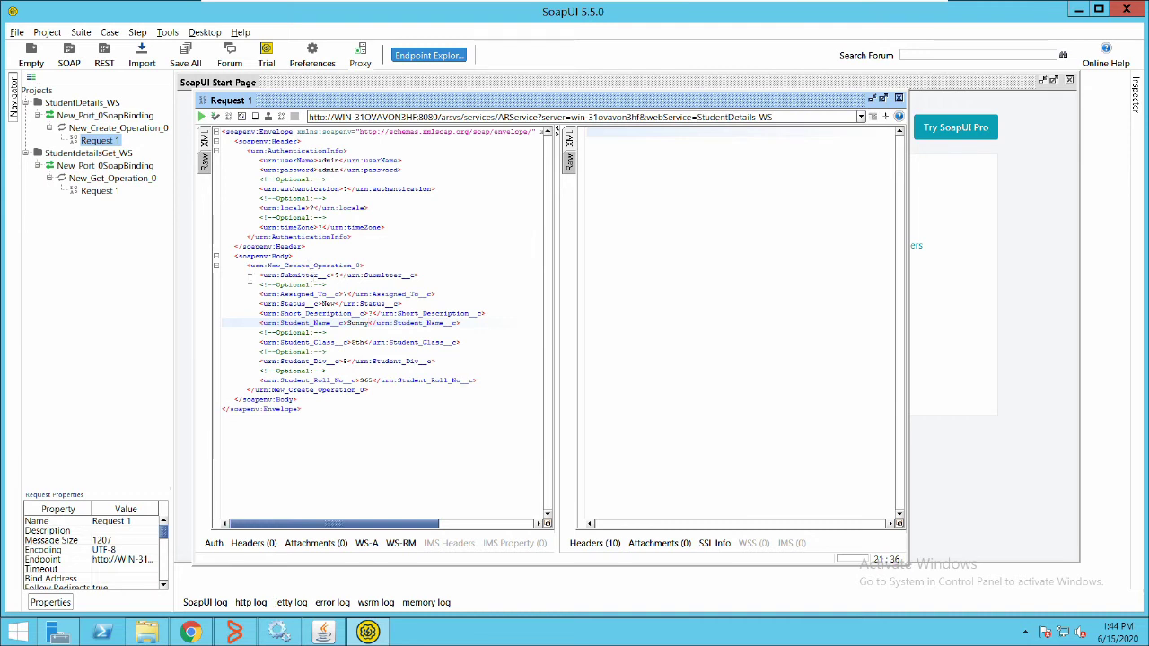
{"action": "key", "text": "Down"}
{"action": "key", "text": "Down"}
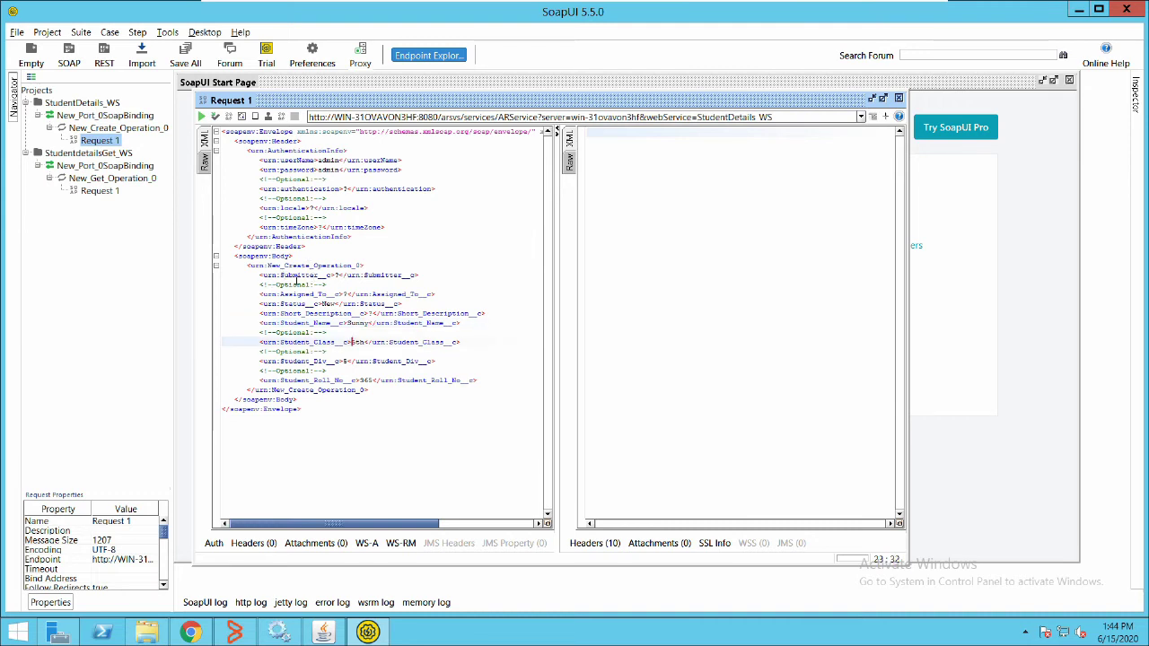
{"action": "key", "text": "Right"}
Set Student_Roll_No to 333, submit the Create request and highlight the Request ID in the response
{"action": "double_click", "coordinate": [366, 380]}
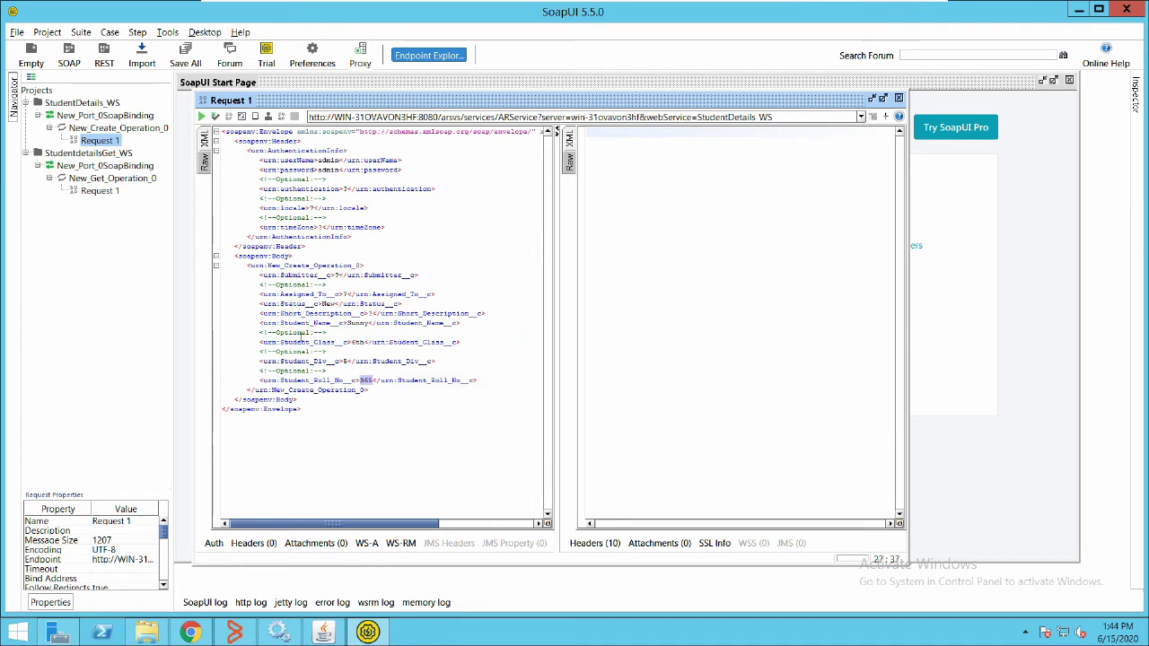
{"action": "type", "text": "333"}
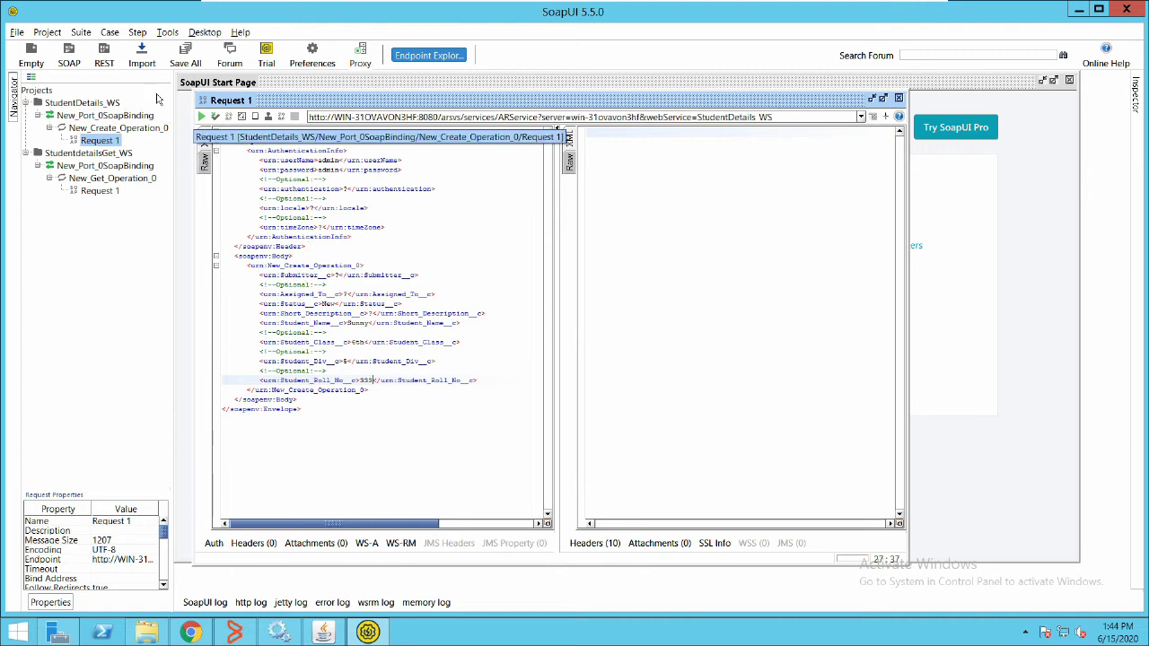
{"action": "key", "text": "alt+Return"}
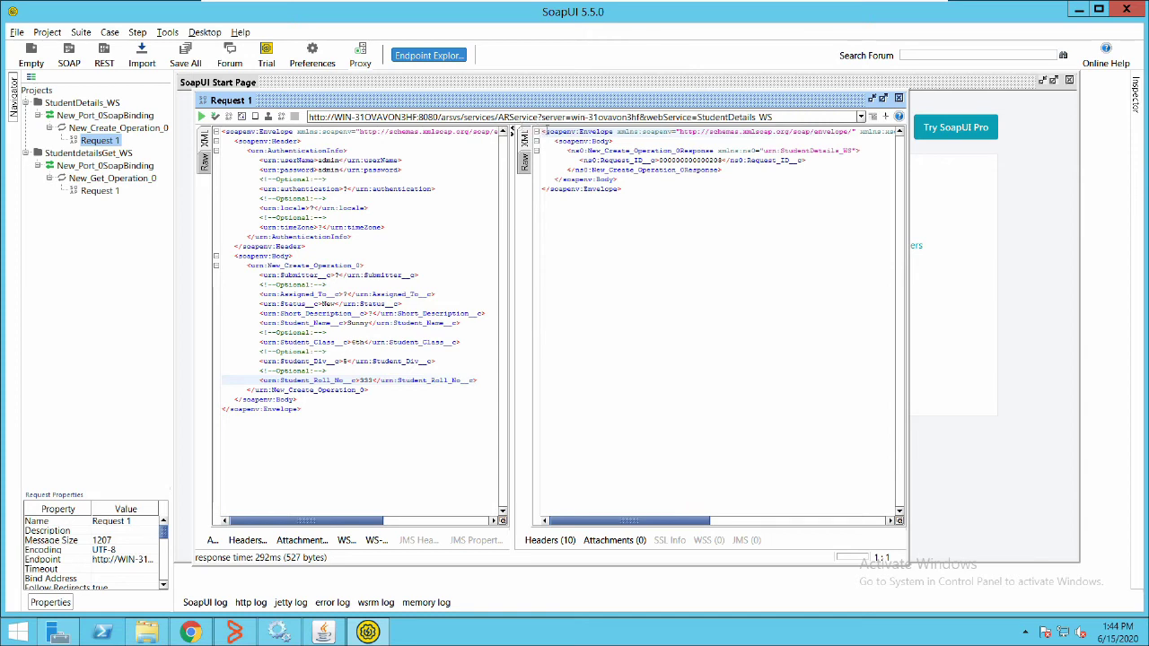
{"action": "double_click", "coordinate": [690, 160]}
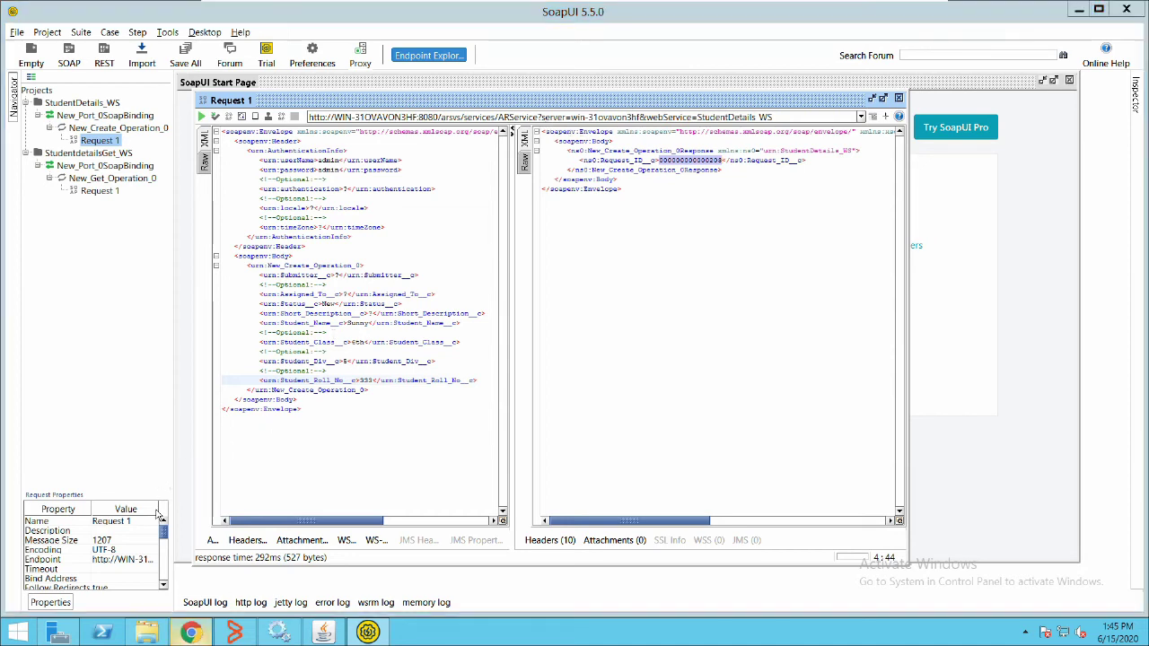
Switch to Chrome and reload the StudentDetails form to check the newly created student record
{"action": "key", "text": "alt+Tab"}
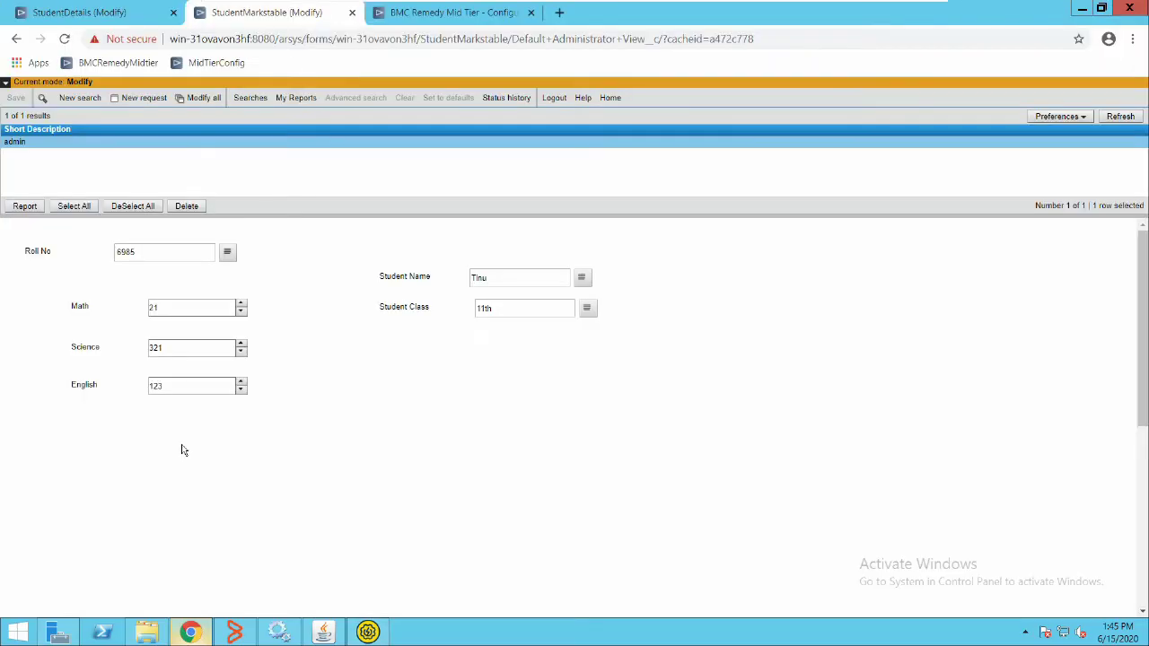
{"action": "left_click", "coordinate": [83, 13]}
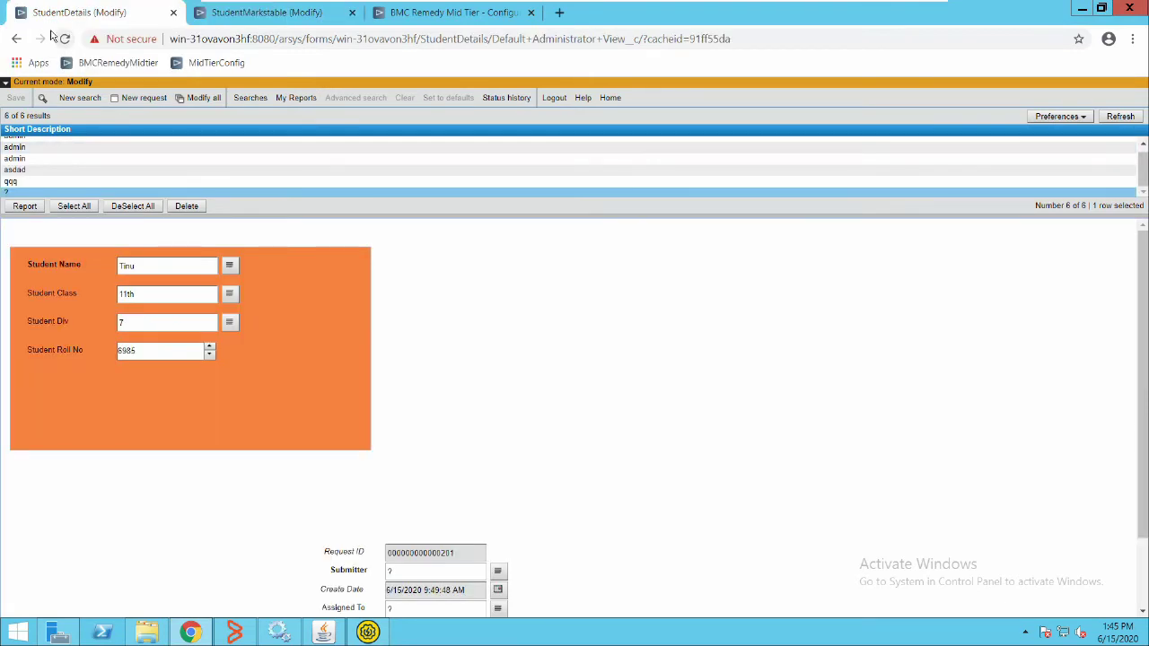
{"action": "left_click", "coordinate": [59, 40]}
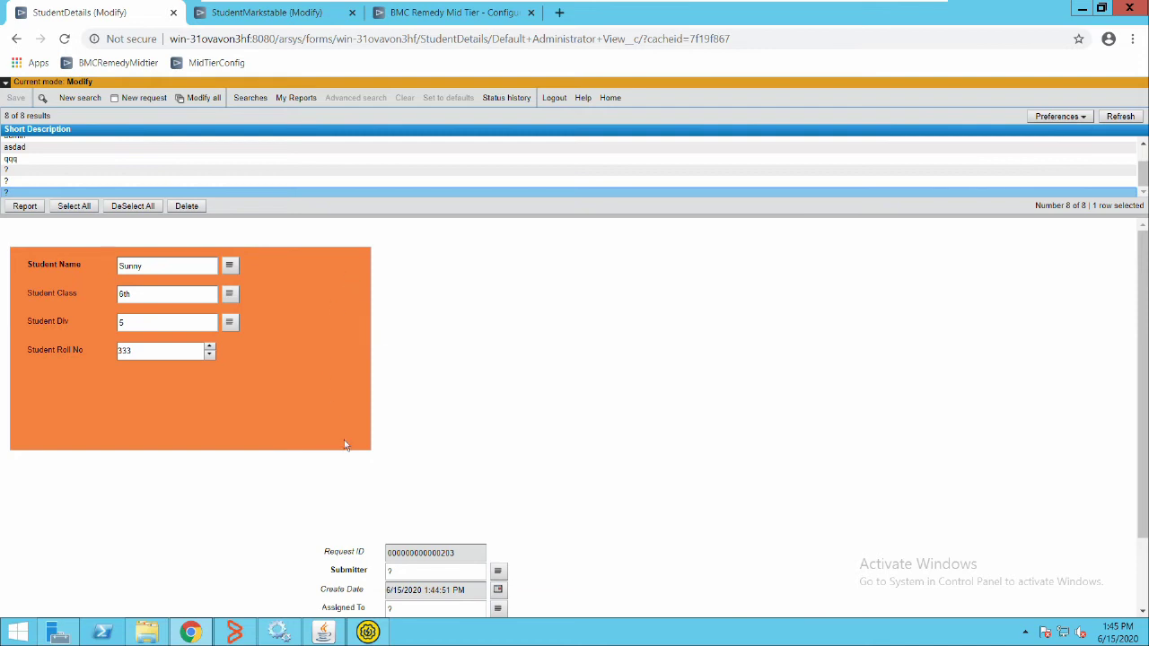
Switch back to SoapUI, close the Create request and open Request 1 of New_Get_Operation_0 in the StudentdetailsGet_WS project
{"action": "left_click", "coordinate": [367, 632]}
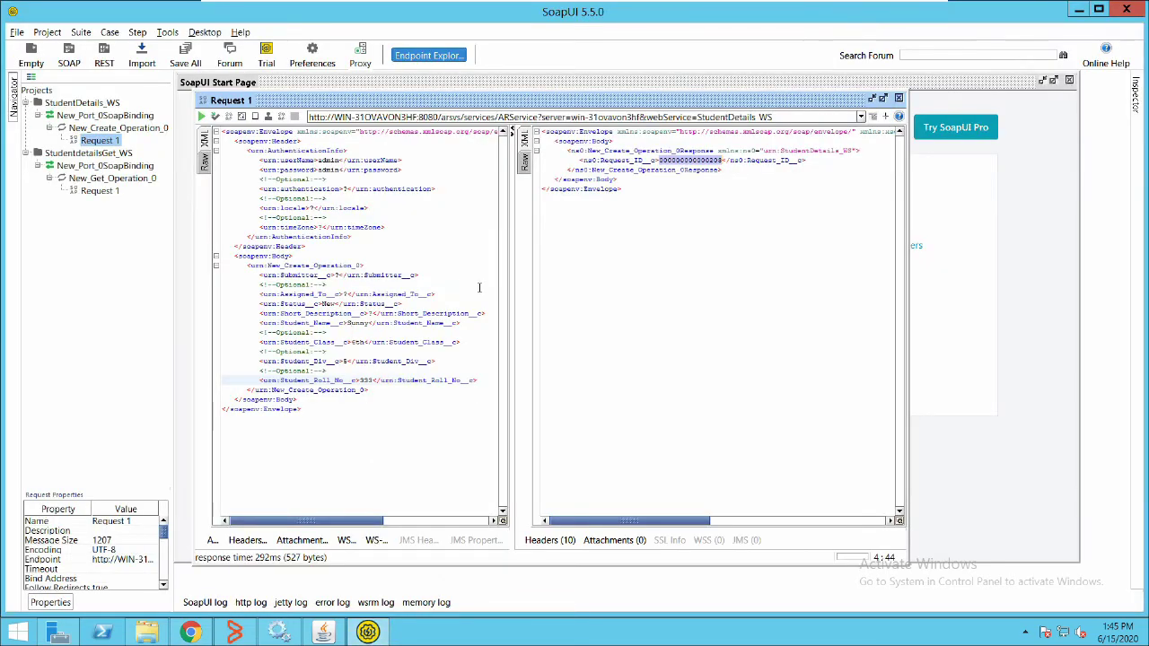
{"action": "left_click", "coordinate": [719, 82]}
{"action": "left_click", "coordinate": [90, 190]}
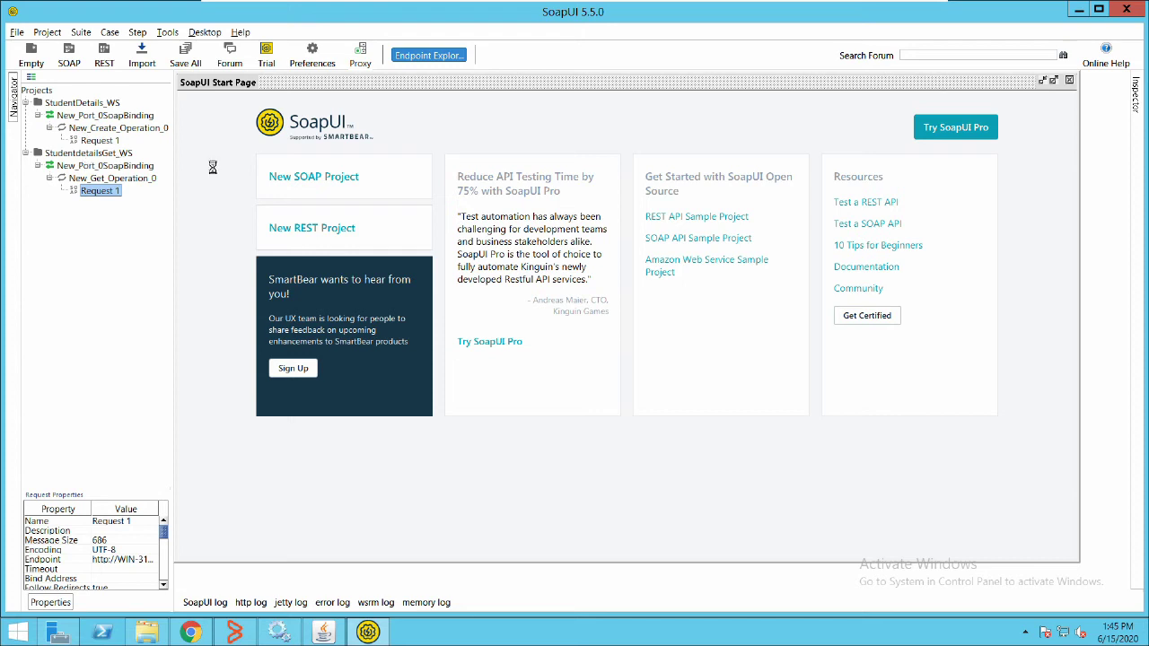
{"action": "key", "text": "Return"}
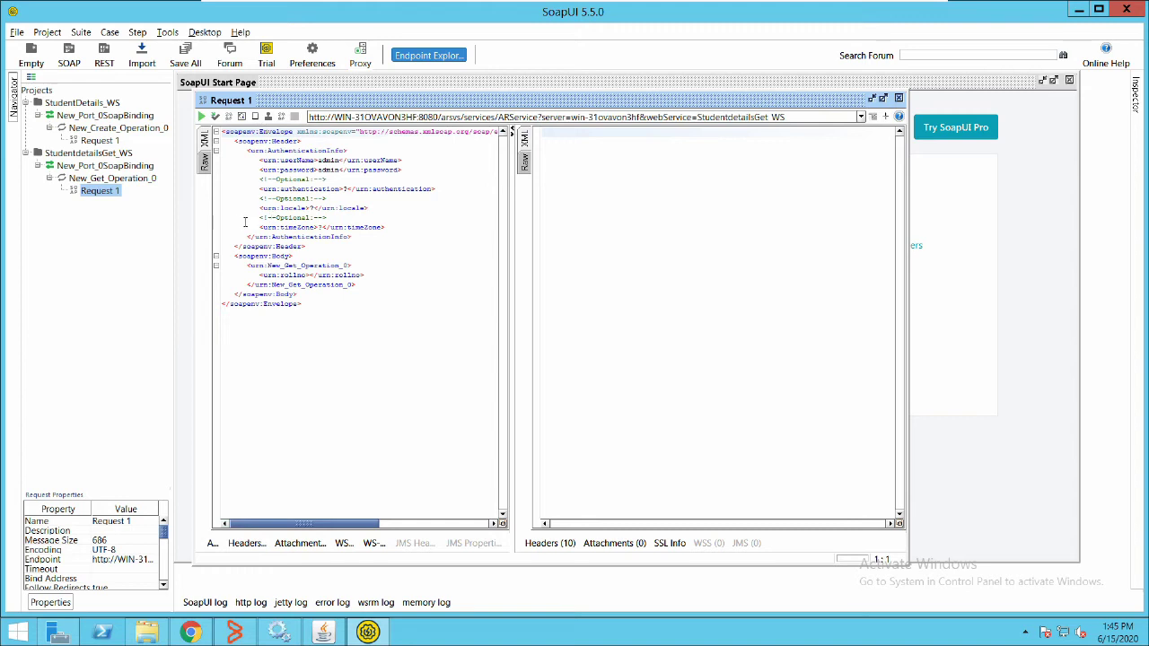
Set rollno to 333, submit the Get request, check the returned student name and class, and close the request
{"action": "key", "text": "Down"}
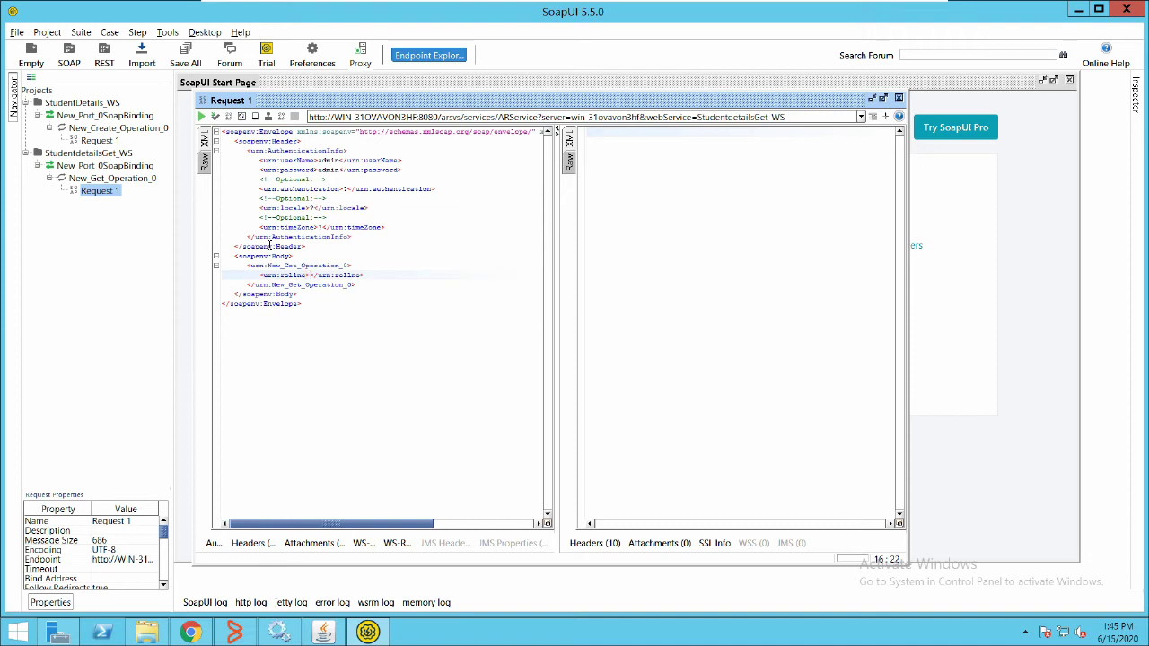
{"action": "type", "text": "333"}
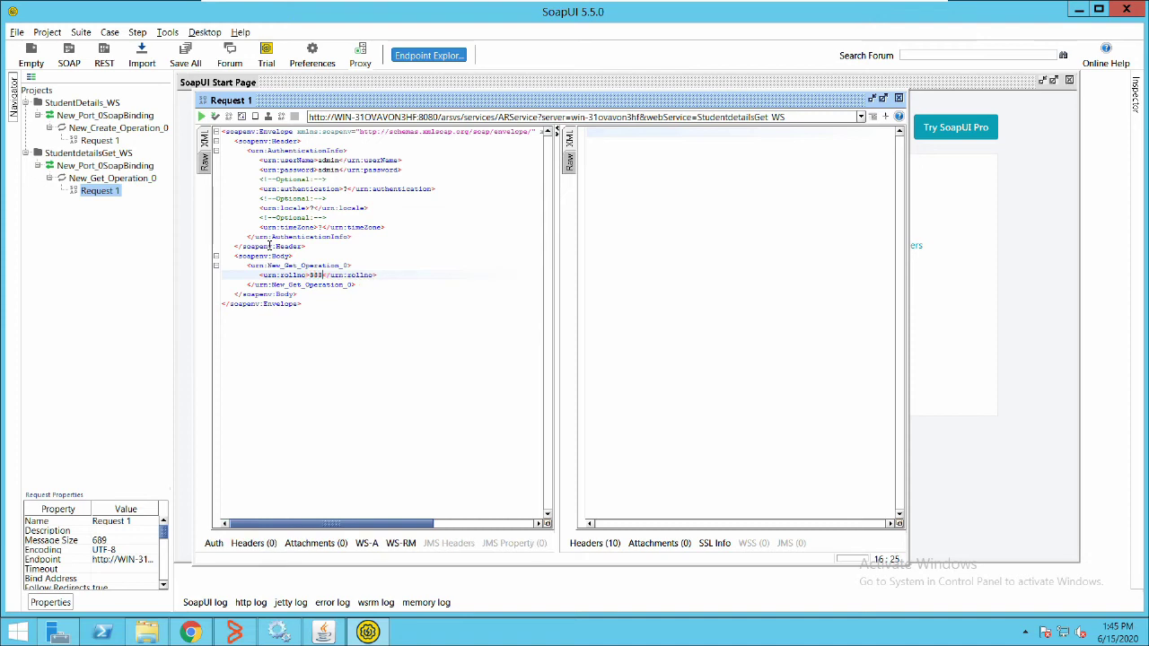
{"action": "left_click", "coordinate": [201, 116]}
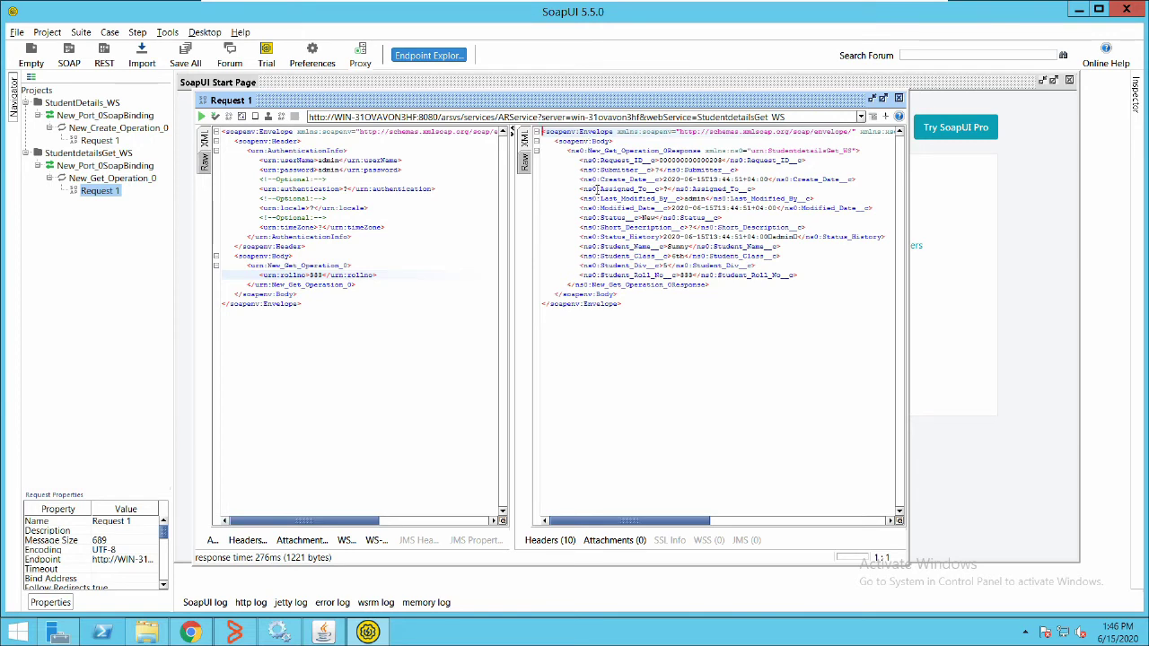
{"action": "left_click", "coordinate": [671, 246]}
{"action": "key", "text": "Down"}
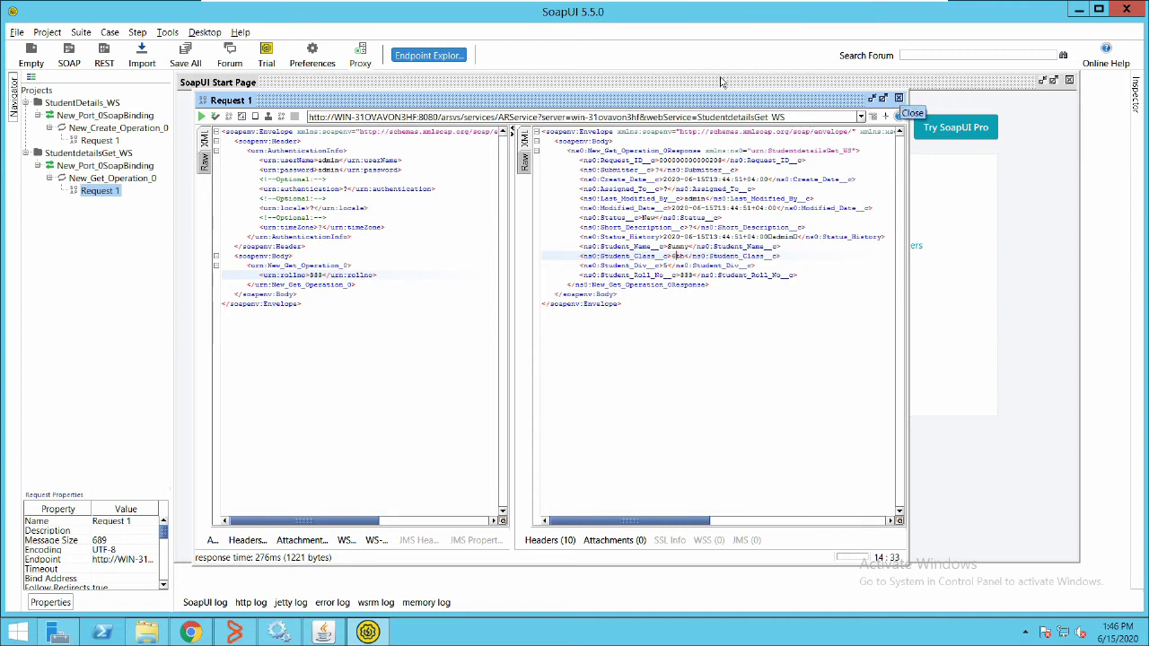
{"action": "left_click", "coordinate": [897, 97]}
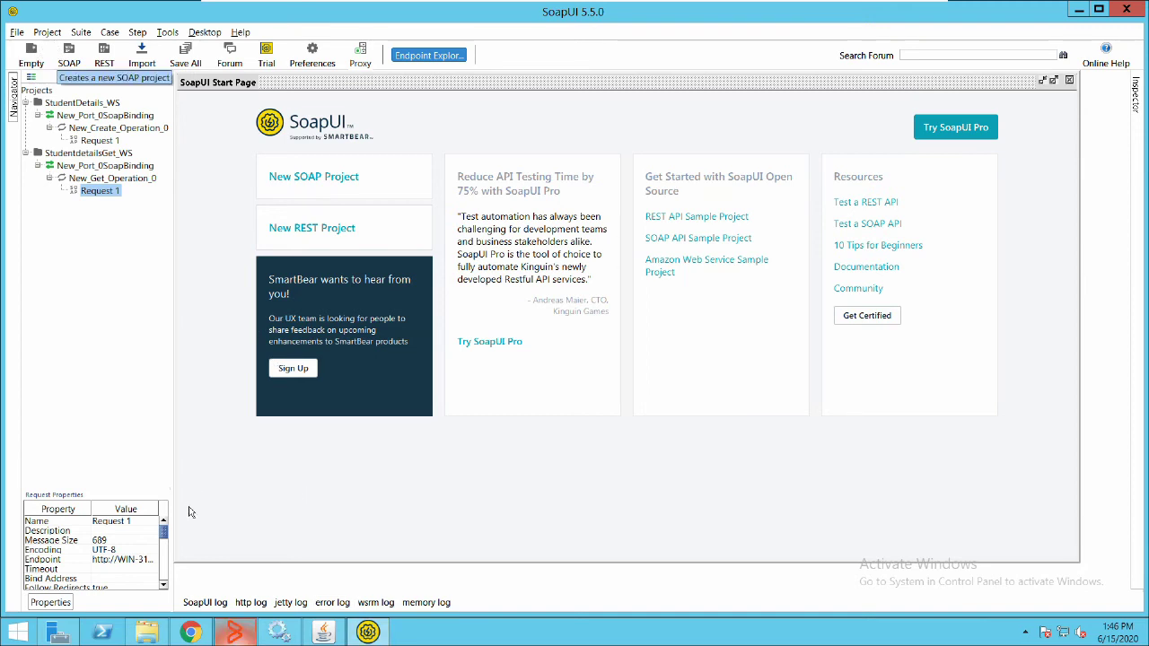
Switch to BMC Remedy Developer Studio and copy the WSDL handler URL of the testws web service
{"action": "left_click", "coordinate": [235, 632]}
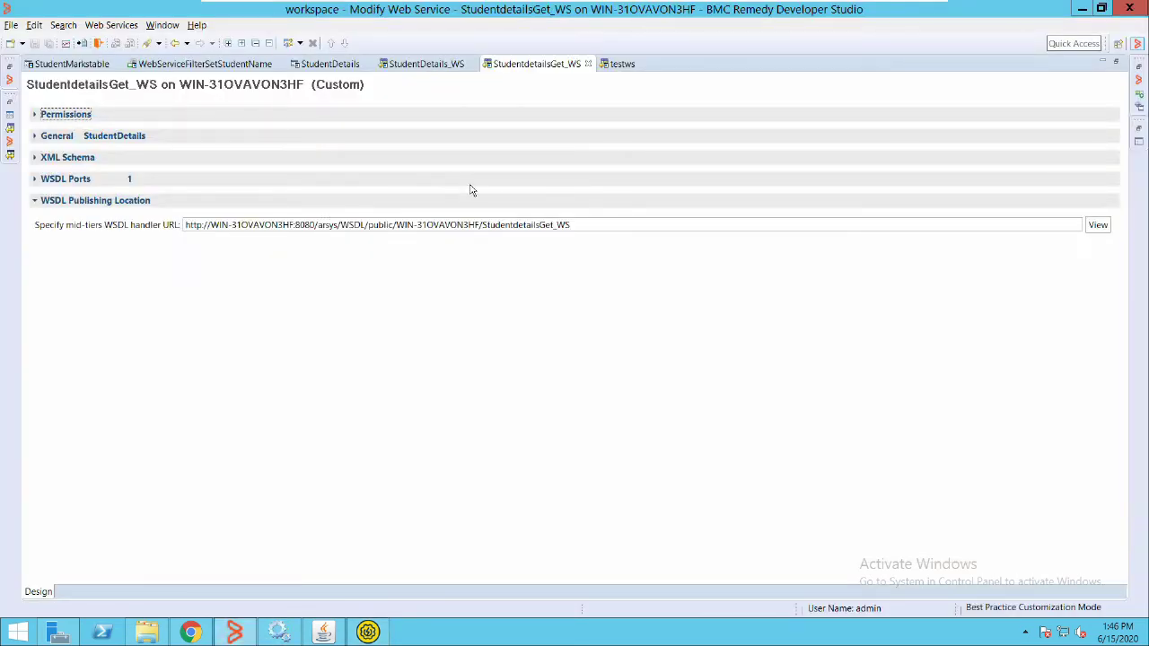
{"action": "left_click", "coordinate": [571, 225]}
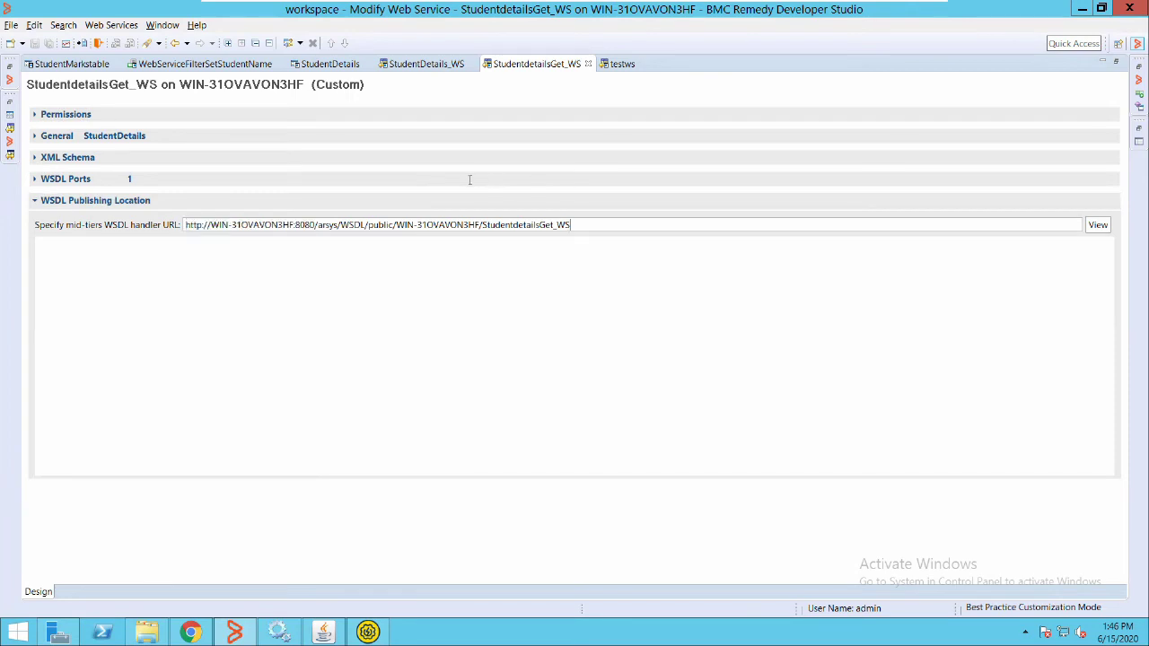
{"action": "left_click", "coordinate": [622, 64]}
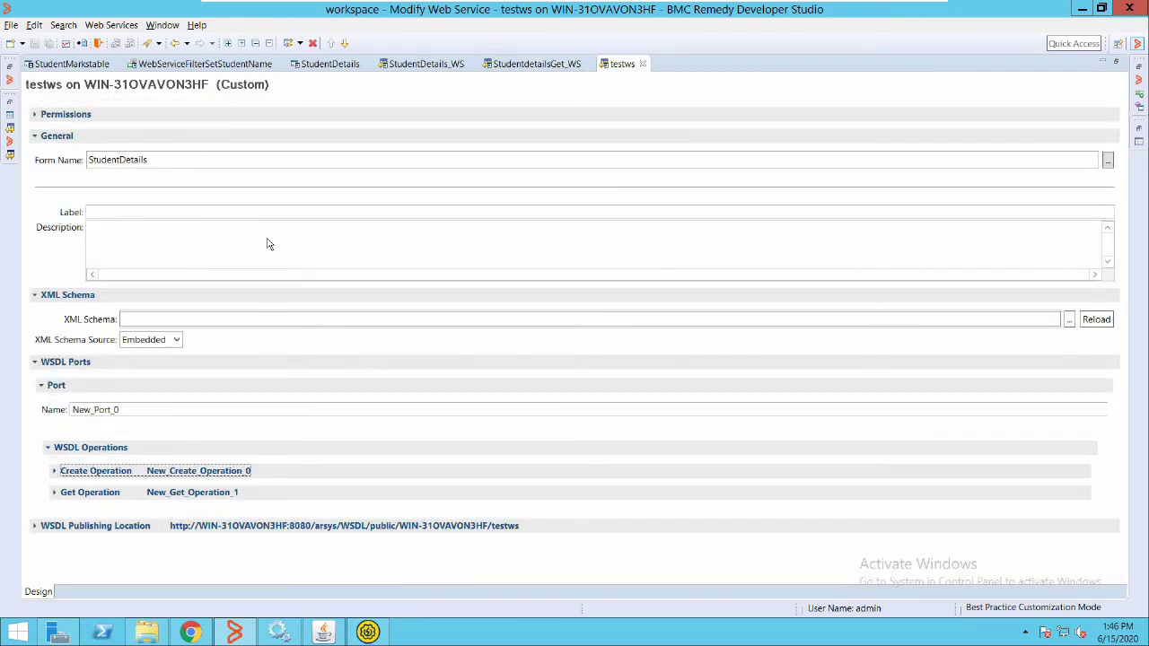
{"action": "left_click", "coordinate": [54, 137]}
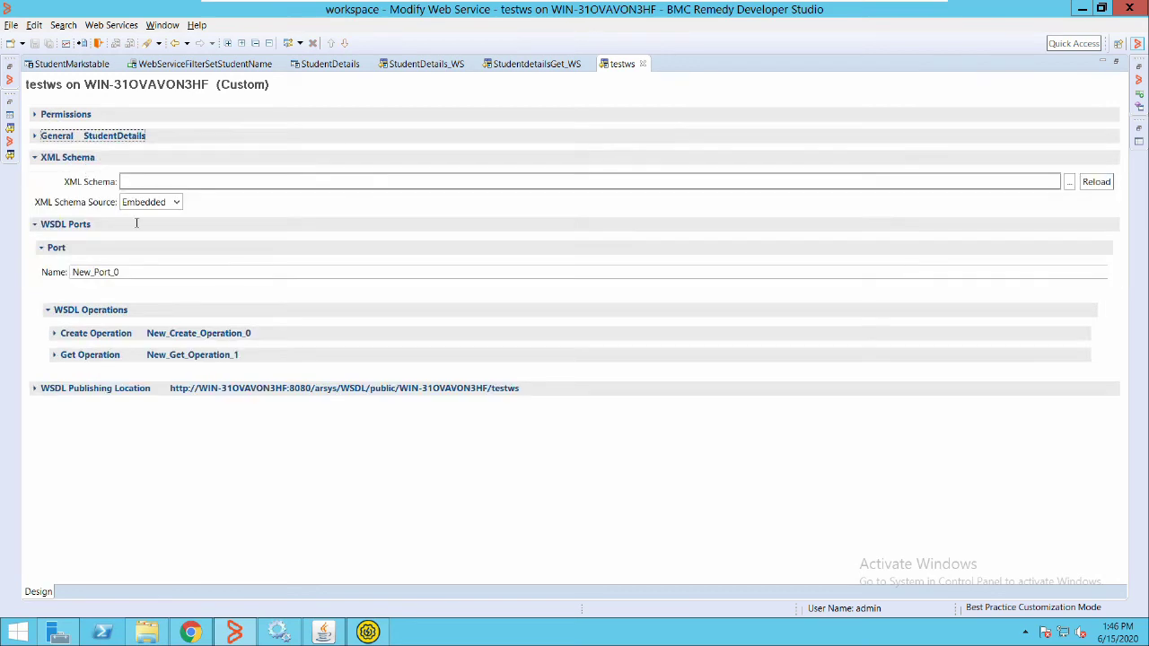
{"action": "left_click_drag", "start_coordinate": [508, 412], "coordinate": [2, 329]}
{"action": "key", "text": "ctrl+c"}
Switch to SoapUI and create a new SOAP project named testws from the copied WSDL URL
{"action": "key", "text": "alt+Tab"}
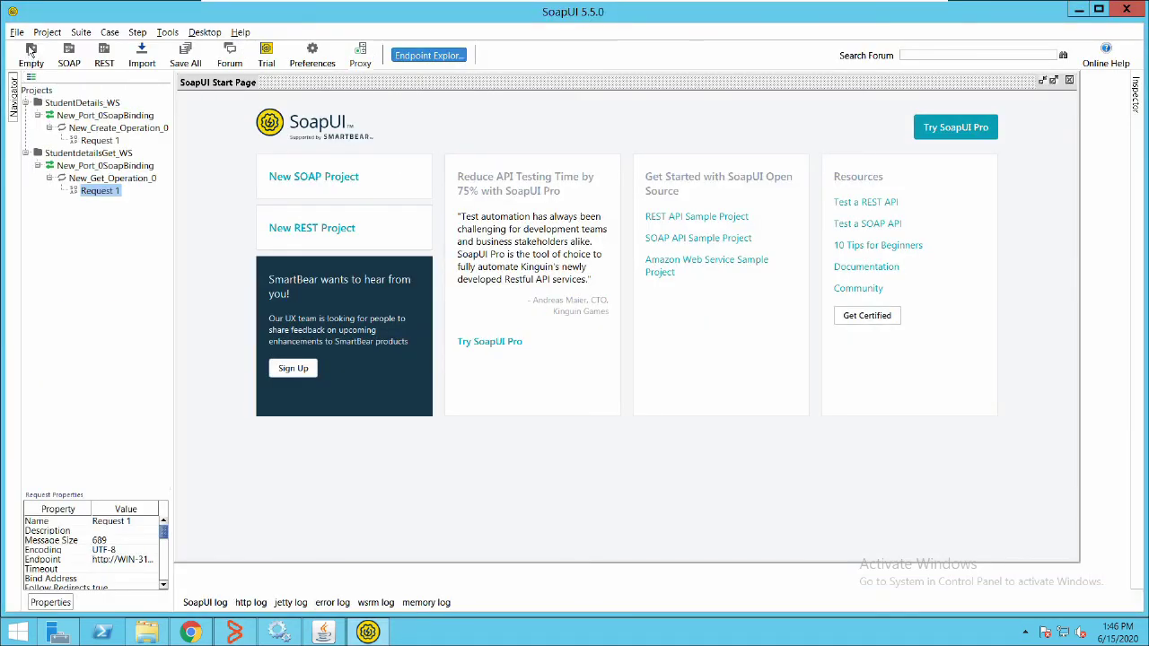
{"action": "left_click", "coordinate": [57, 45]}
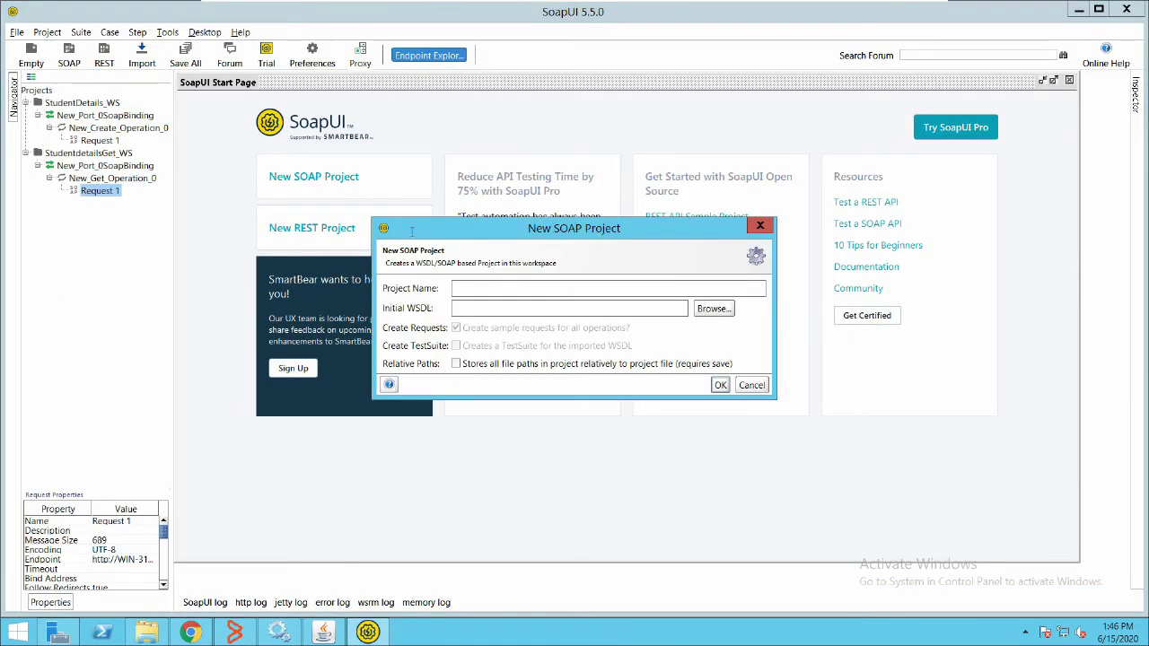
{"action": "key", "text": "ctrl+v"}
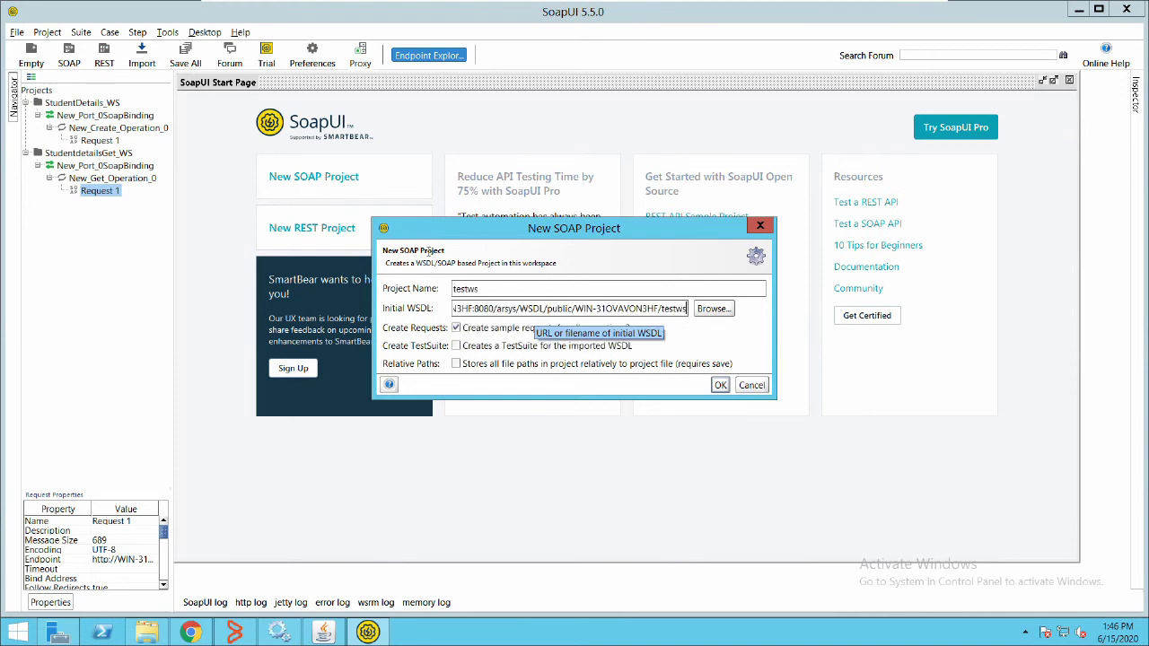
{"action": "key", "text": "Return"}
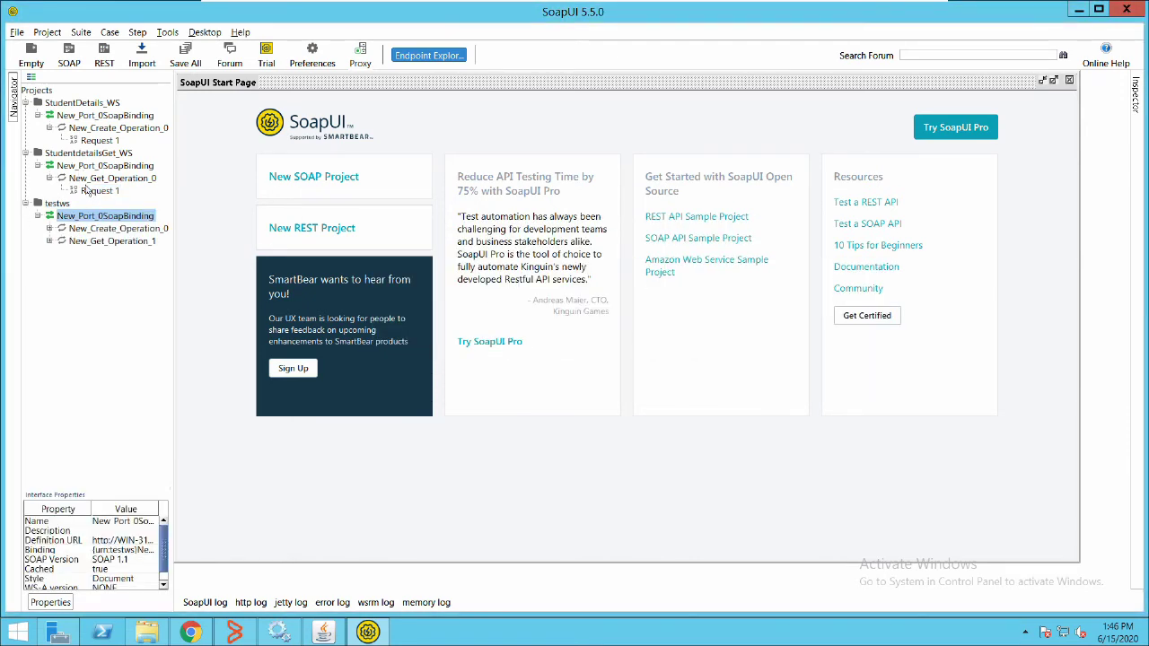
Expand the Create and Get operations of the testws project and open Request 1 of New_Get_Operation_1
{"action": "key", "text": "Down"}
{"action": "key", "text": "Down"}
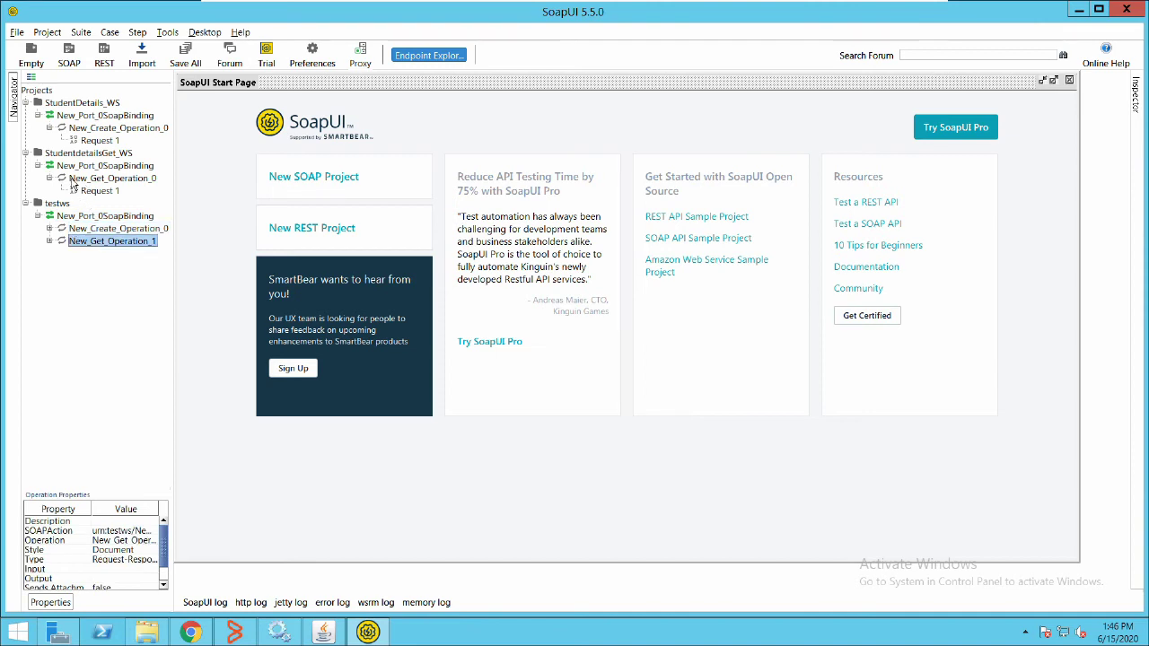
{"action": "key", "text": "Up"}
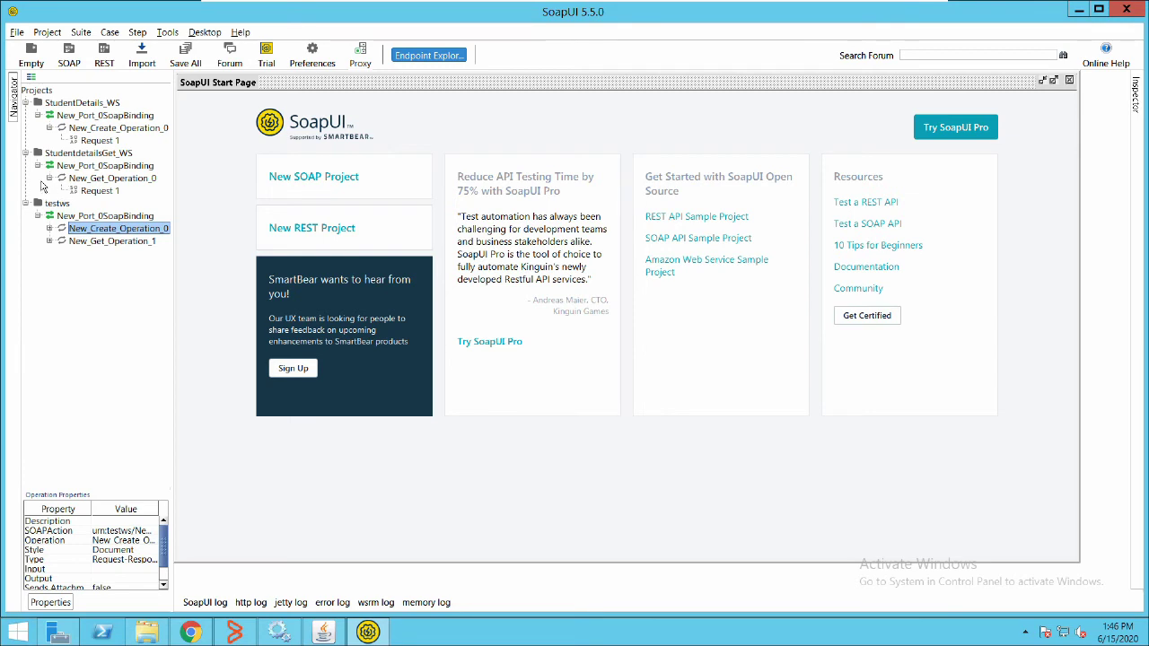
{"action": "key", "text": "Right"}
{"action": "key", "text": "Down"}
{"action": "key", "text": "Down"}
{"action": "key", "text": "Right"}
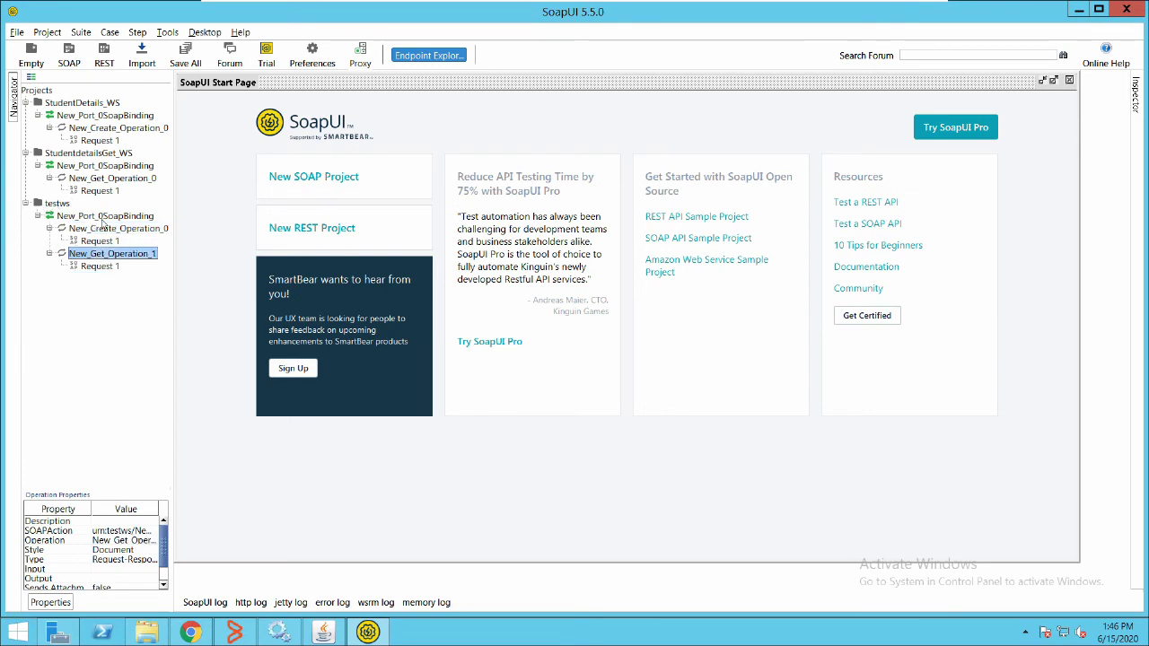
{"action": "key", "text": "Down"}
{"action": "key", "text": "Return"}
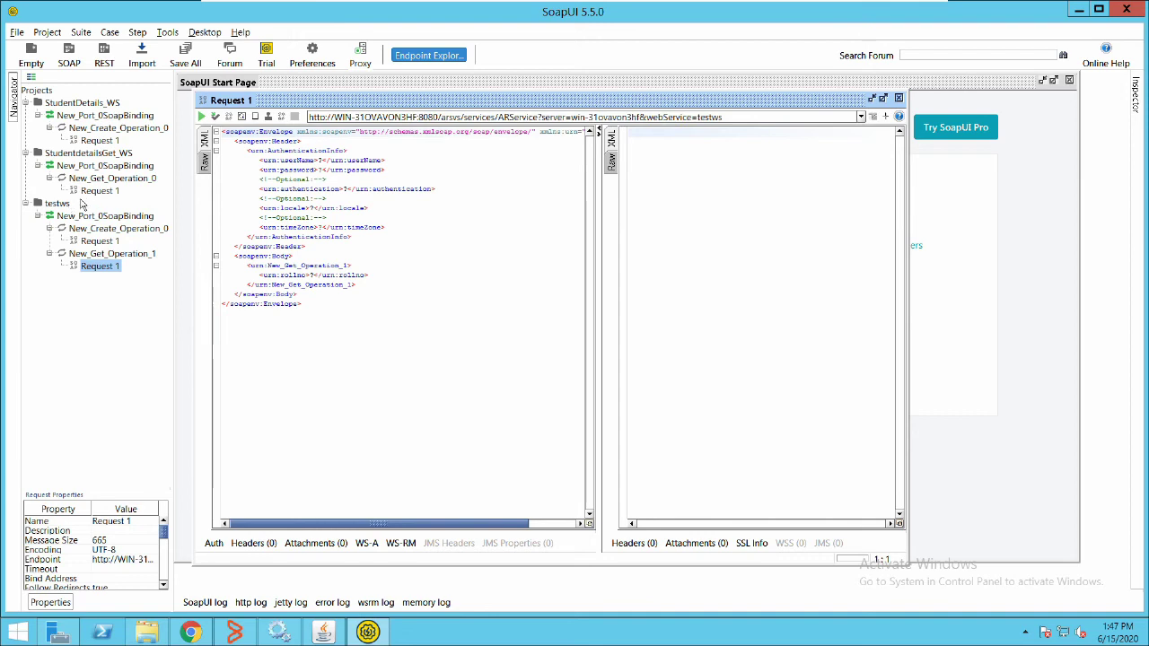
Look over Request 1 of New_Create_Operation_0 in the testws project, and close both open request windows
{"action": "key", "text": "Up"}
{"action": "key", "text": "Up"}
{"action": "key", "text": "Return"}
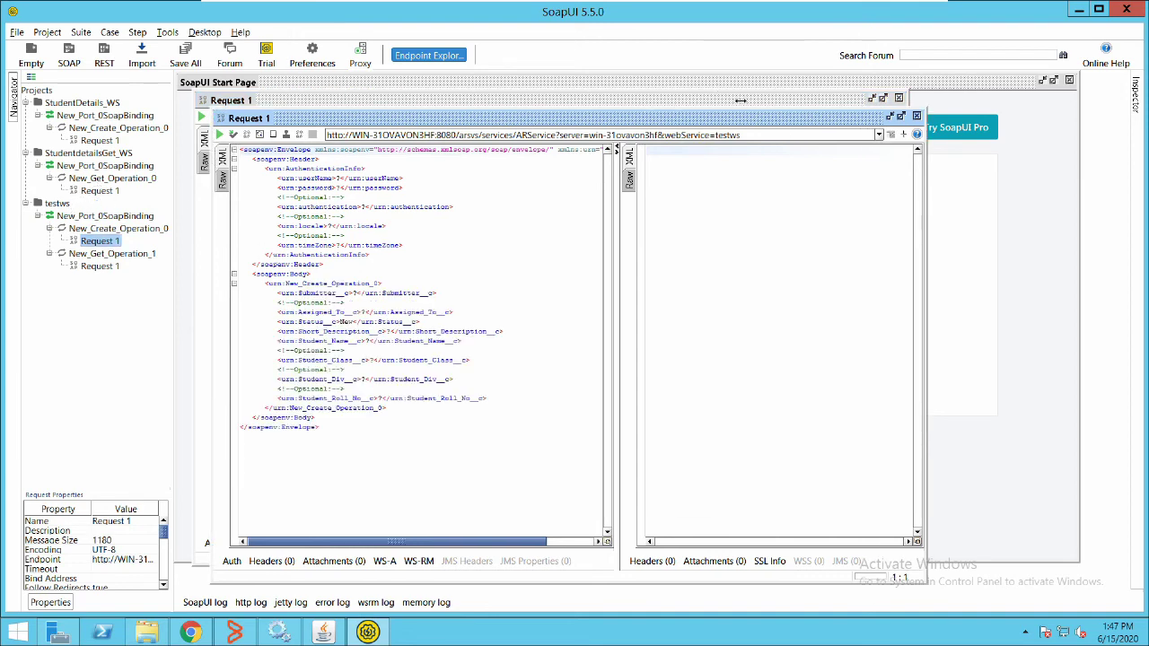
{"action": "left_click", "coordinate": [916, 115]}
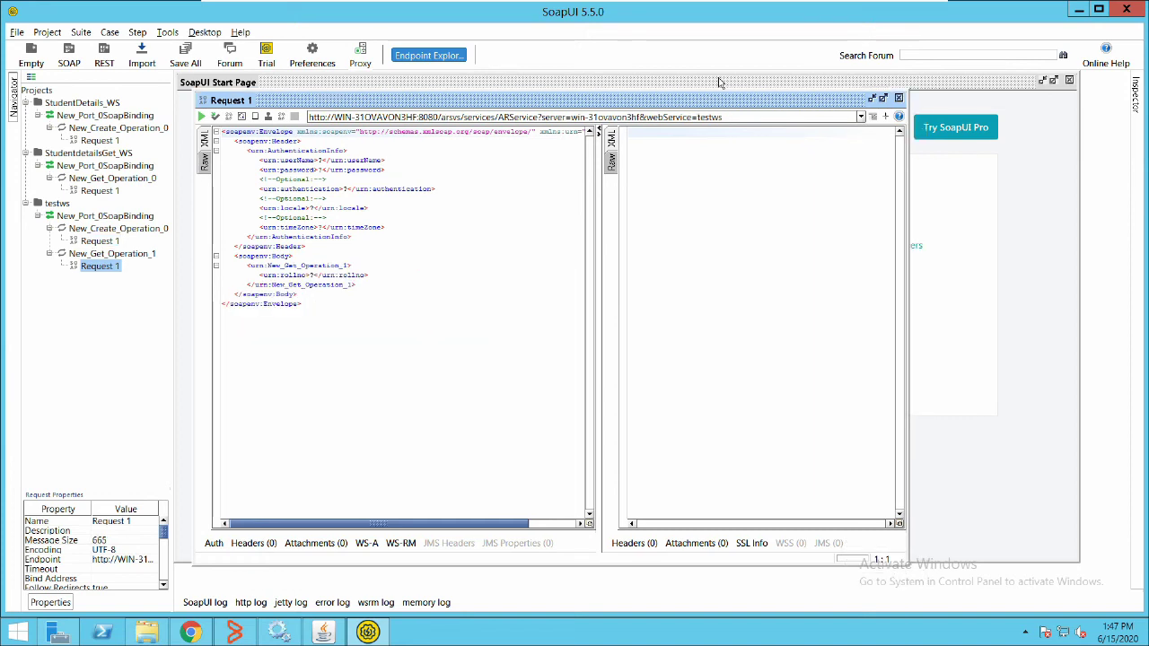
{"action": "key", "text": "ctrl+F4"}
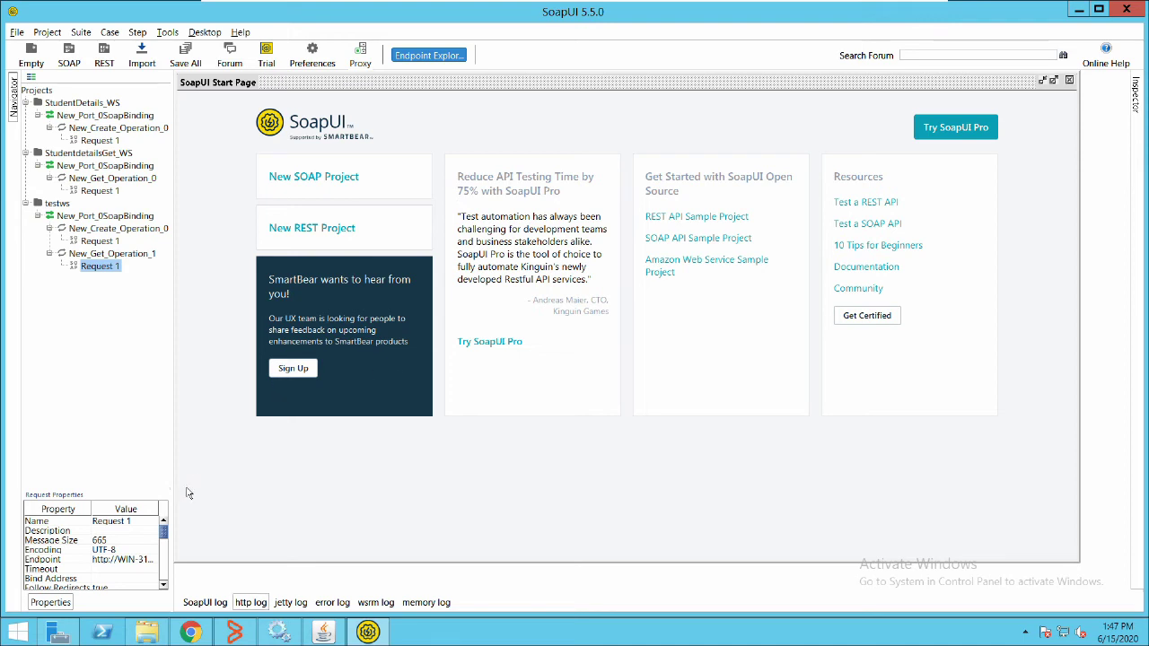
Switch to BMC Remedy Developer Studio and bring up the StudentMarkstable form
{"action": "left_click", "coordinate": [234, 632]}
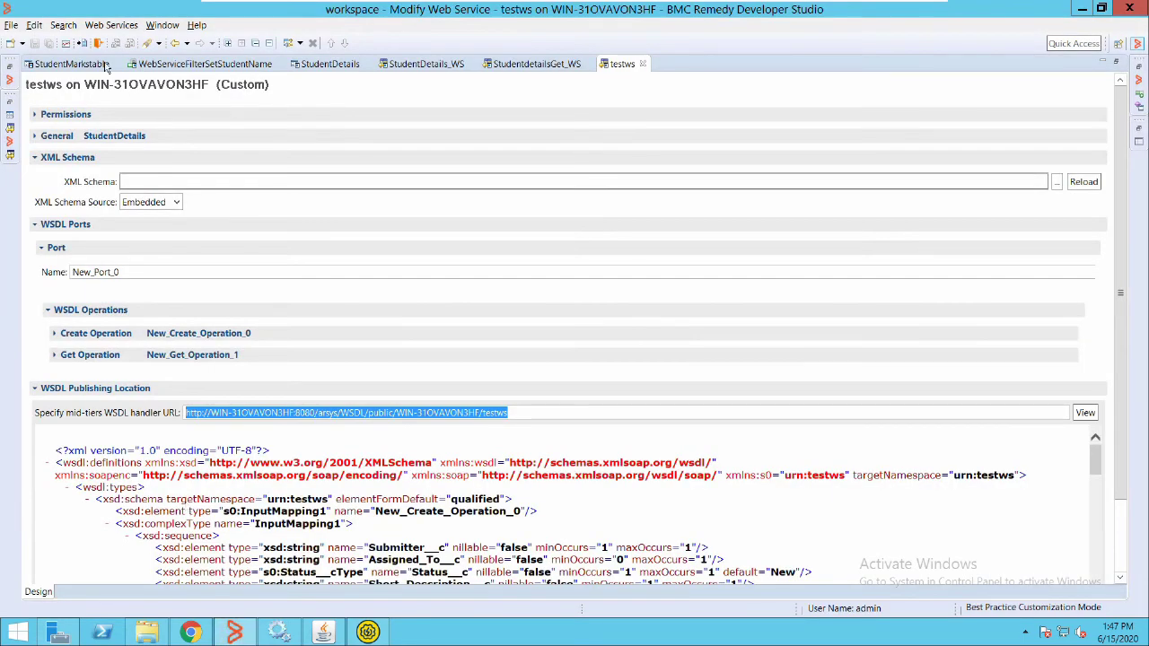
{"action": "left_click", "coordinate": [59, 61]}
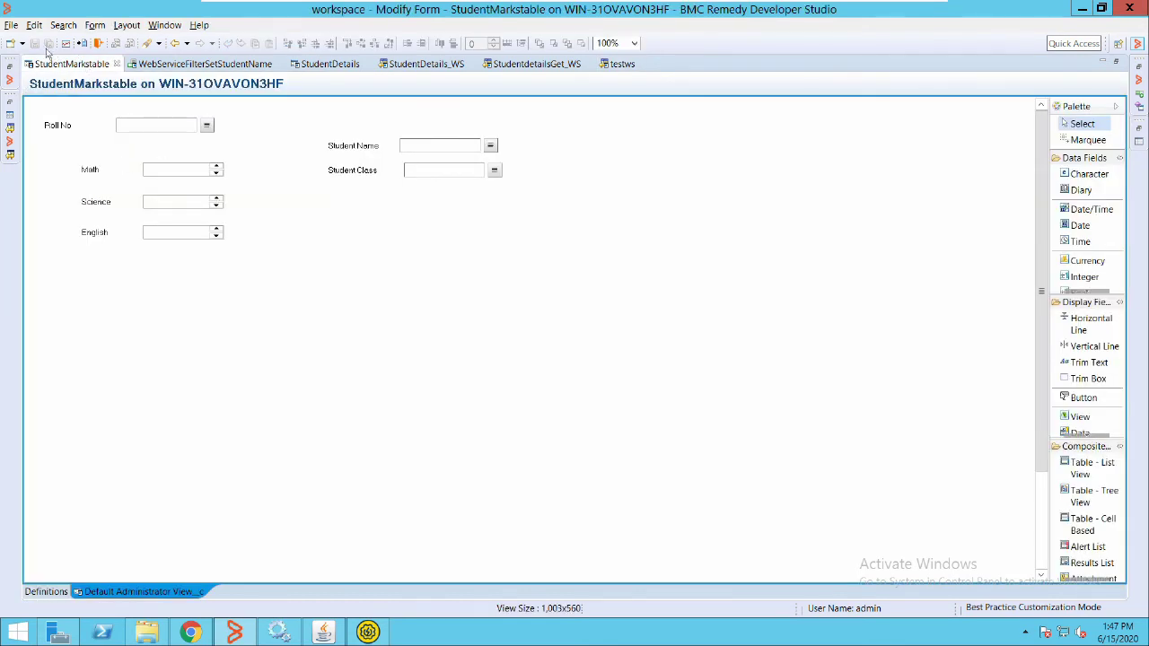
Look over the Roll No, Math, Science and English fields on the StudentMarkstable form
{"action": "left_click", "coordinate": [136, 120]}
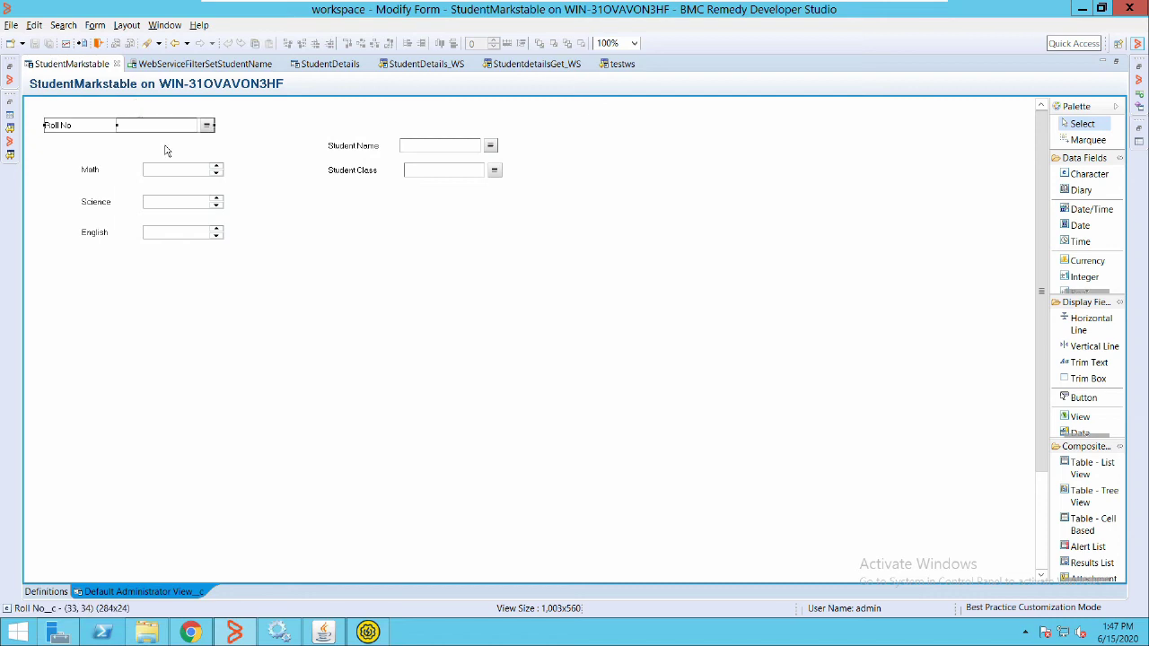
{"action": "left_click", "coordinate": [141, 168]}
{"action": "left_click", "coordinate": [141, 195]}
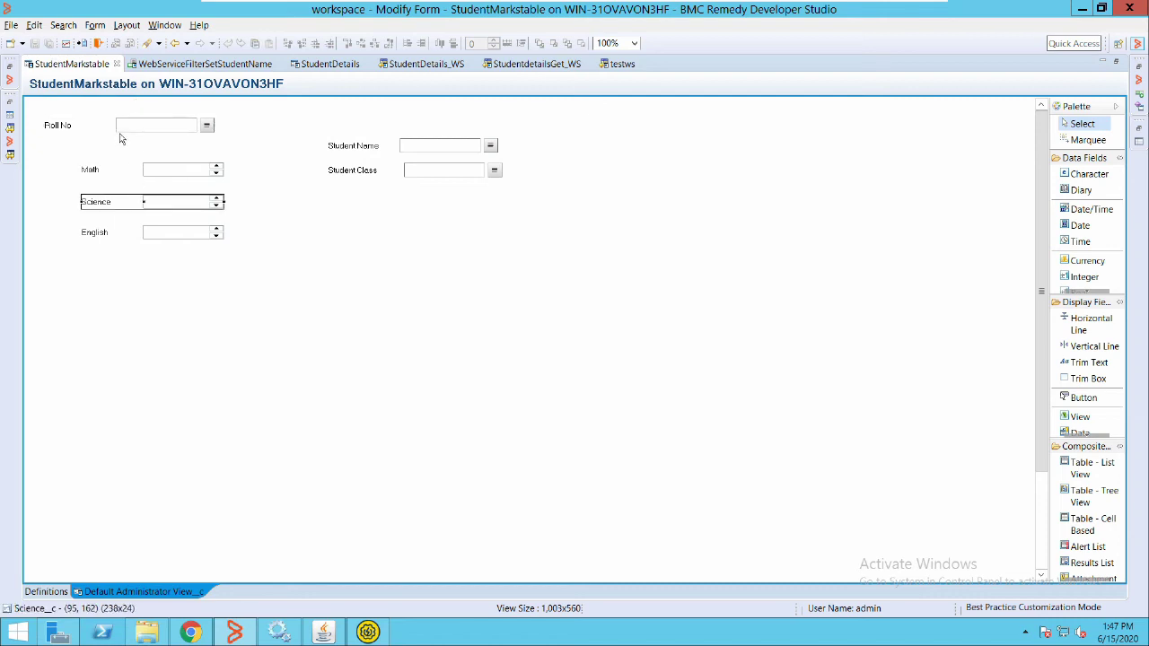
{"action": "key", "text": "Down"}
{"action": "left_click", "coordinate": [89, 121]}
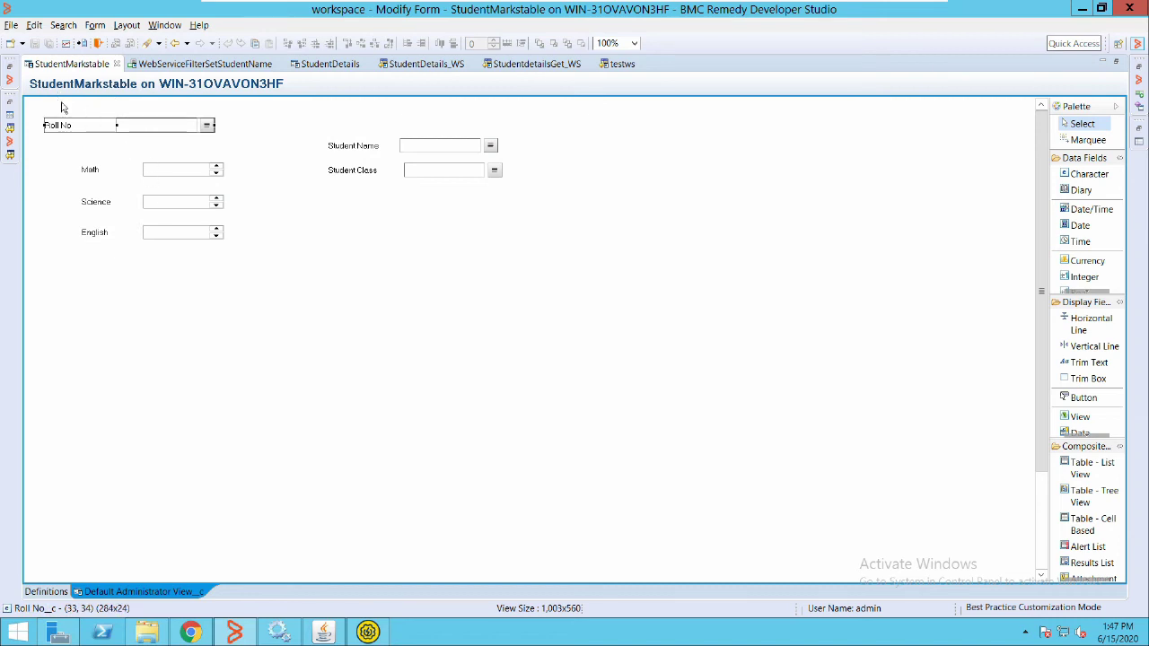
{"action": "left_click", "coordinate": [272, 190]}
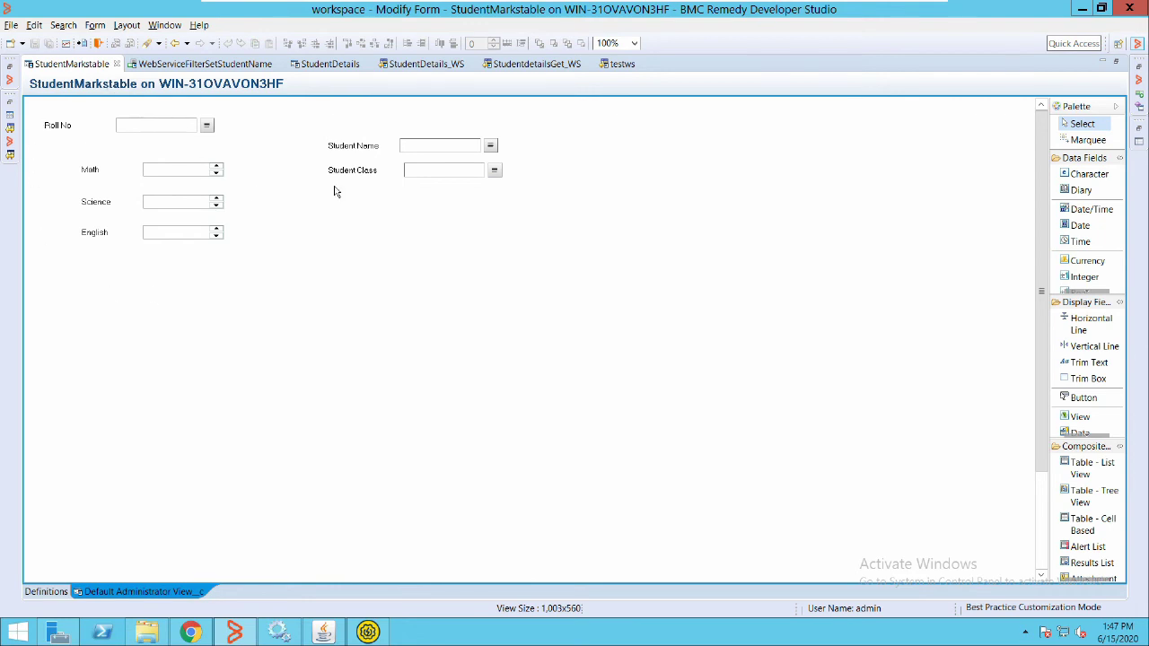
Bring up the WebServiceFilterSetStudentName filter, review its Set Fields action and mappings, and collapse that action
{"action": "left_click", "coordinate": [176, 55]}
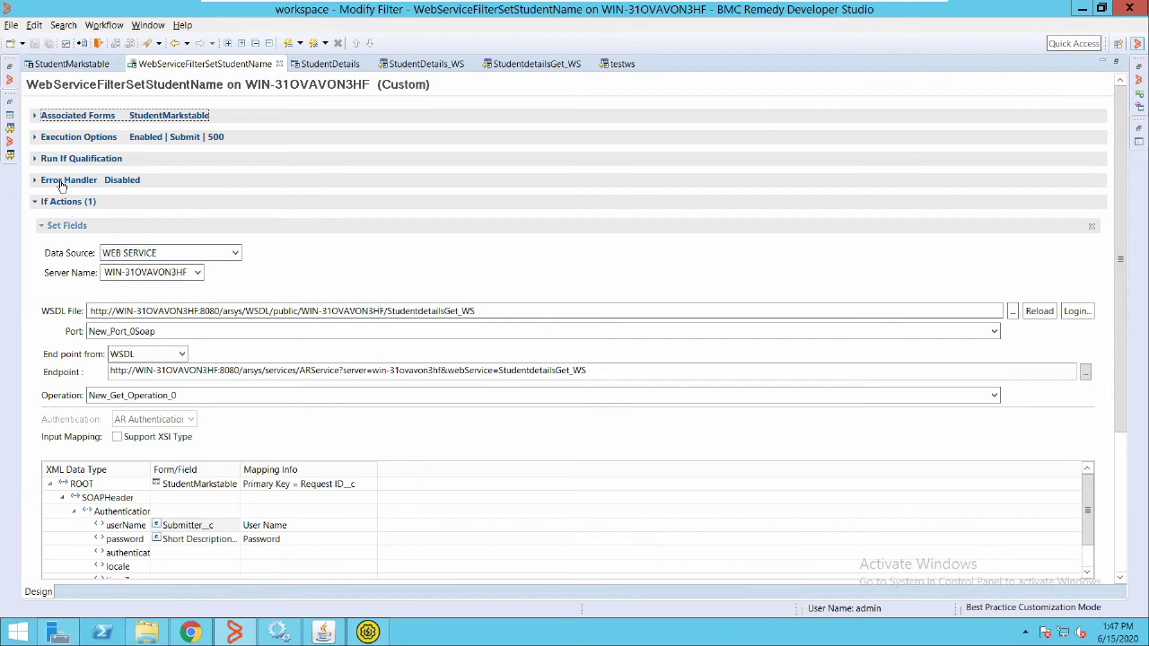
{"action": "left_click", "coordinate": [66, 225]}
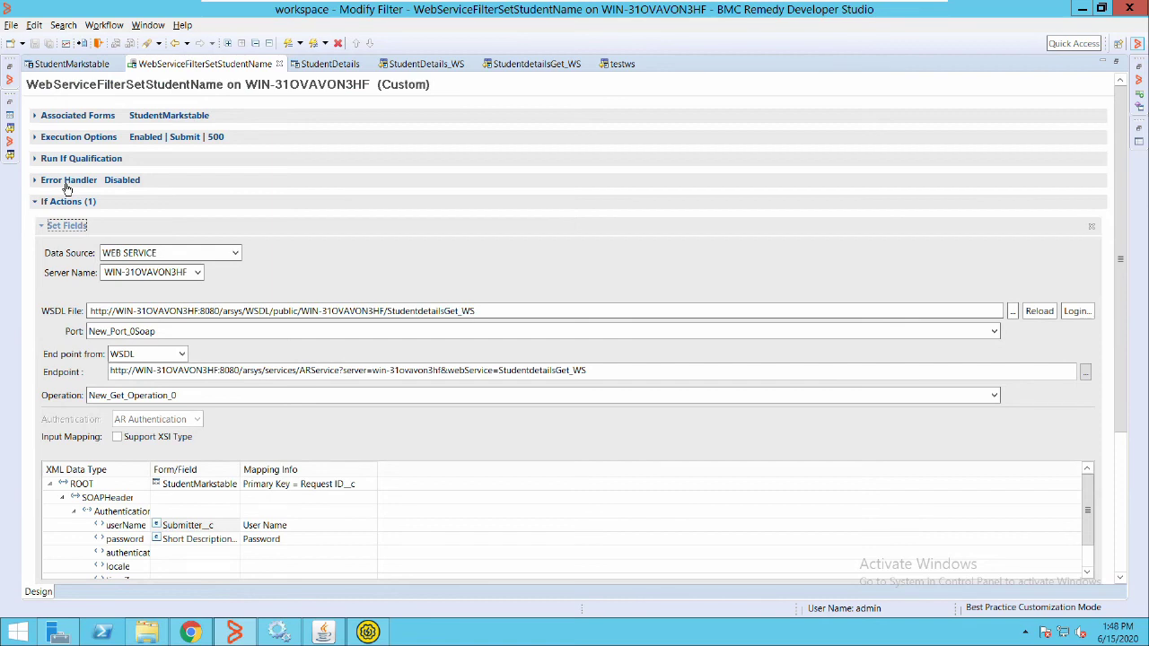
{"action": "scroll", "coordinate": [894, 269], "scroll_direction": "down", "scroll_amount": 3}
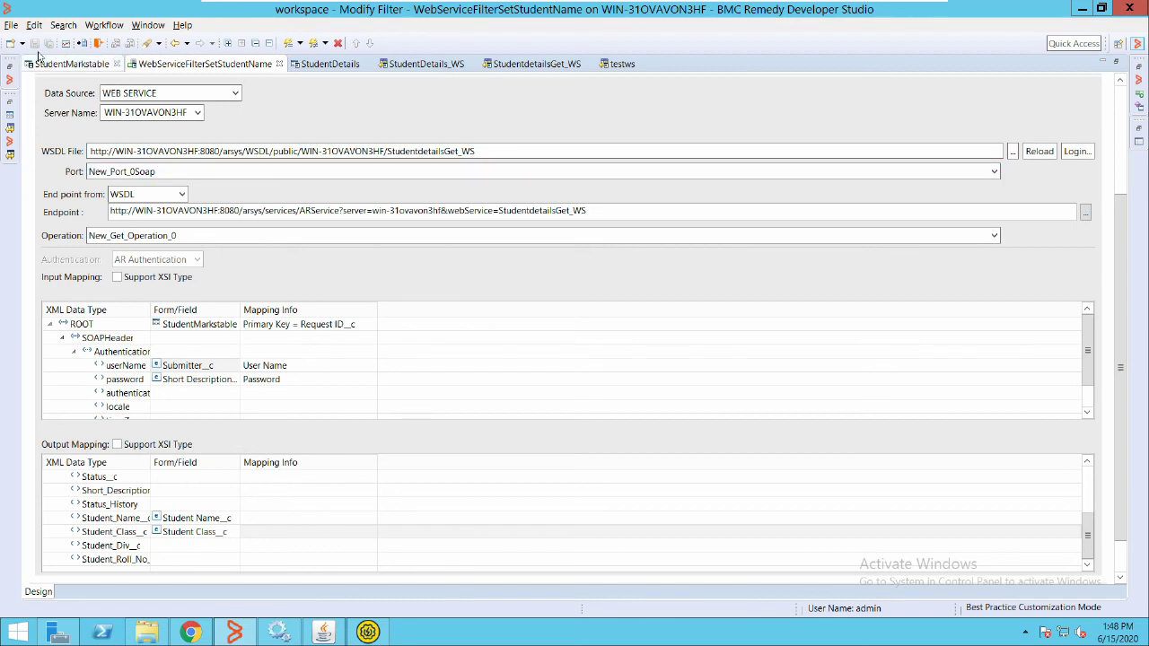
{"action": "scroll", "coordinate": [898, 192], "scroll_direction": "up", "scroll_amount": 5}
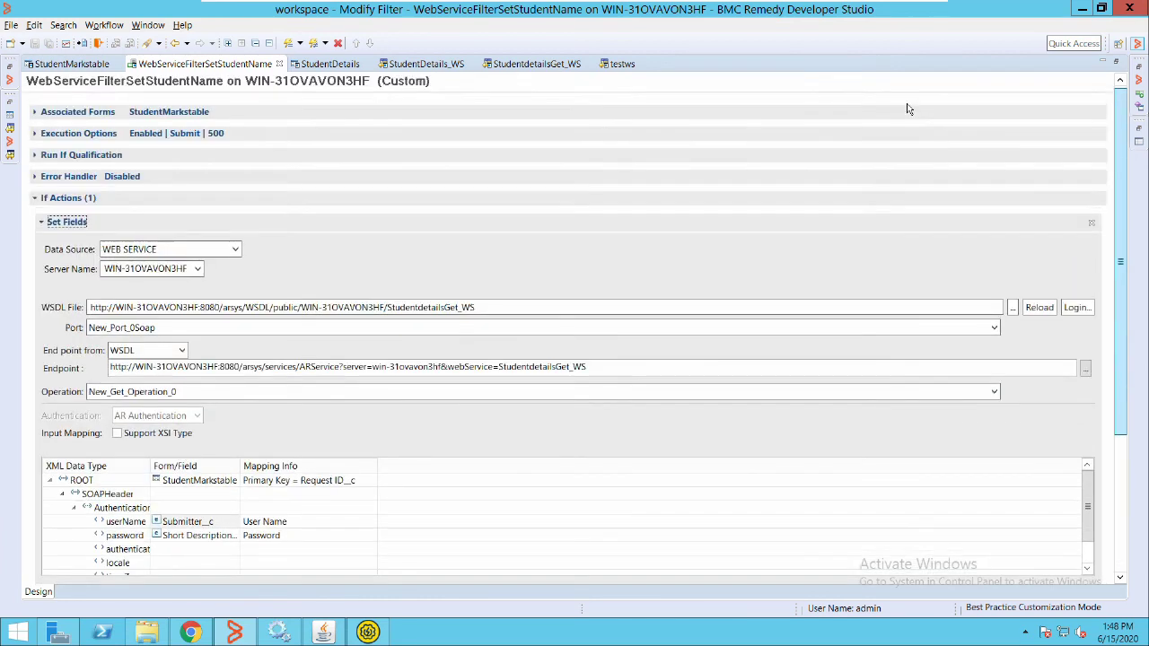
{"action": "key", "text": "Return"}
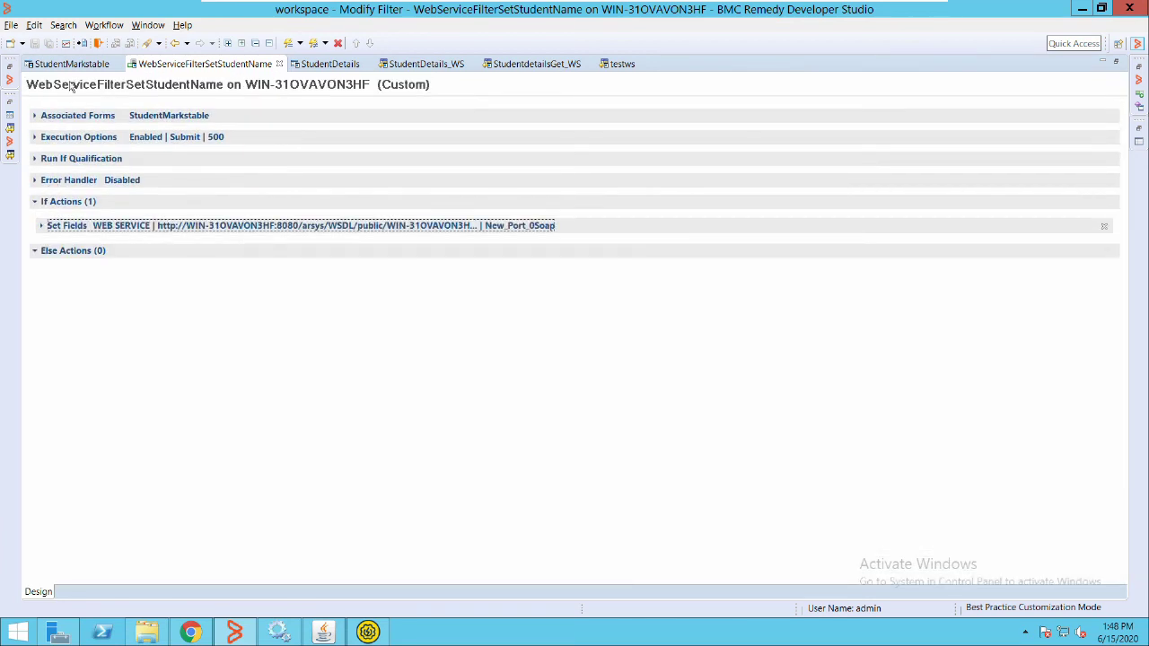
Expand the filter's Associated Forms and Execution Options sections to check its form and execution settings
{"action": "left_click", "coordinate": [90, 114]}
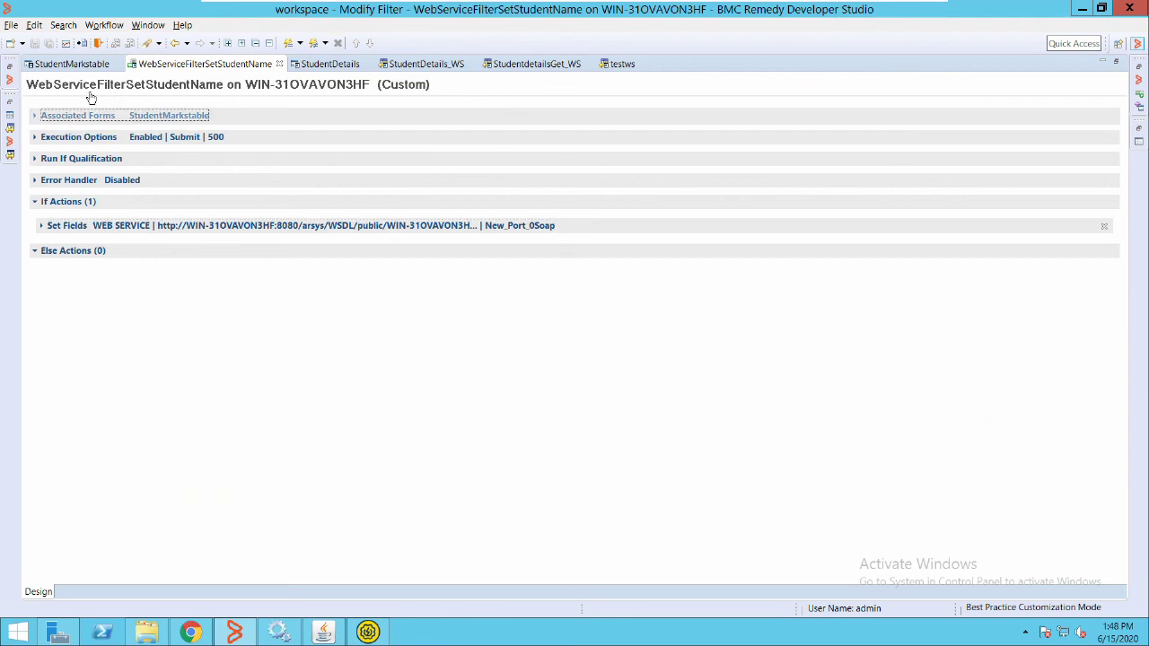
{"action": "left_click", "coordinate": [79, 157]}
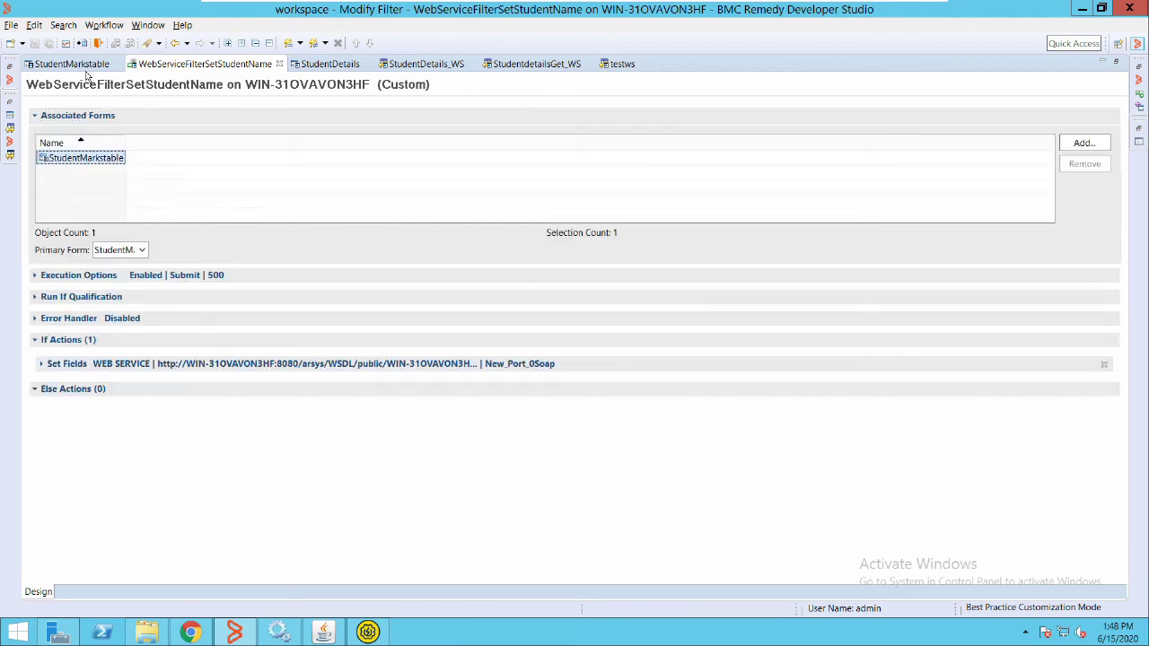
{"action": "left_click", "coordinate": [73, 274]}
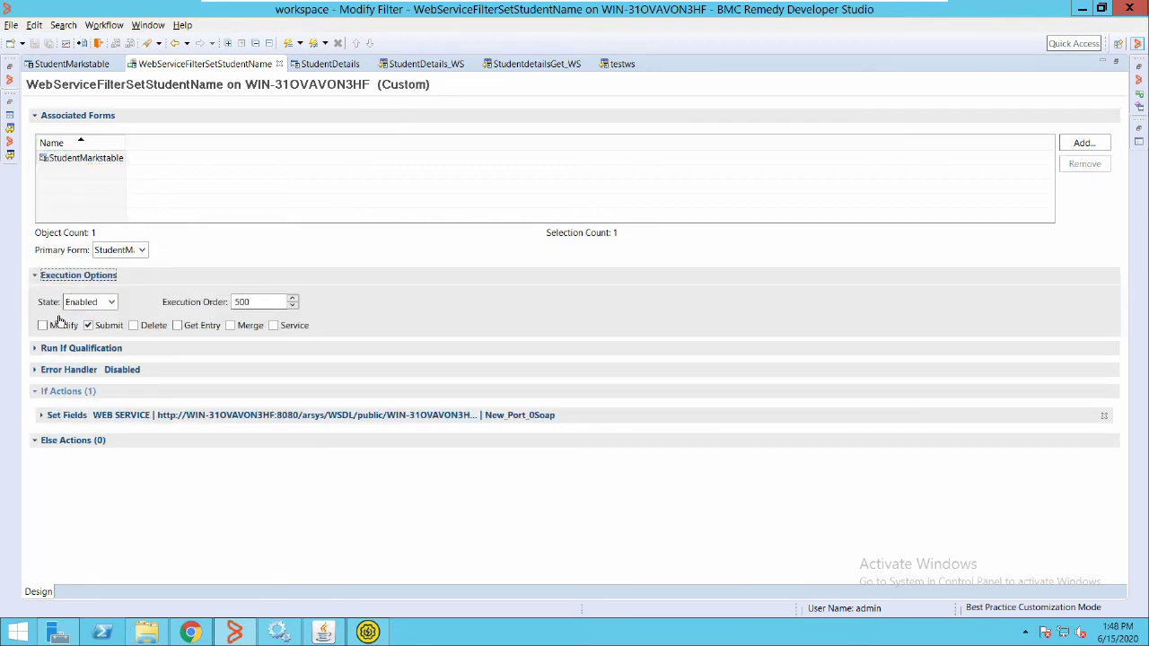
View the action types that can be added under If Actions, and expand the existing Set Fields action
{"action": "left_click", "coordinate": [69, 391]}
{"action": "right_click", "coordinate": [71, 395]}
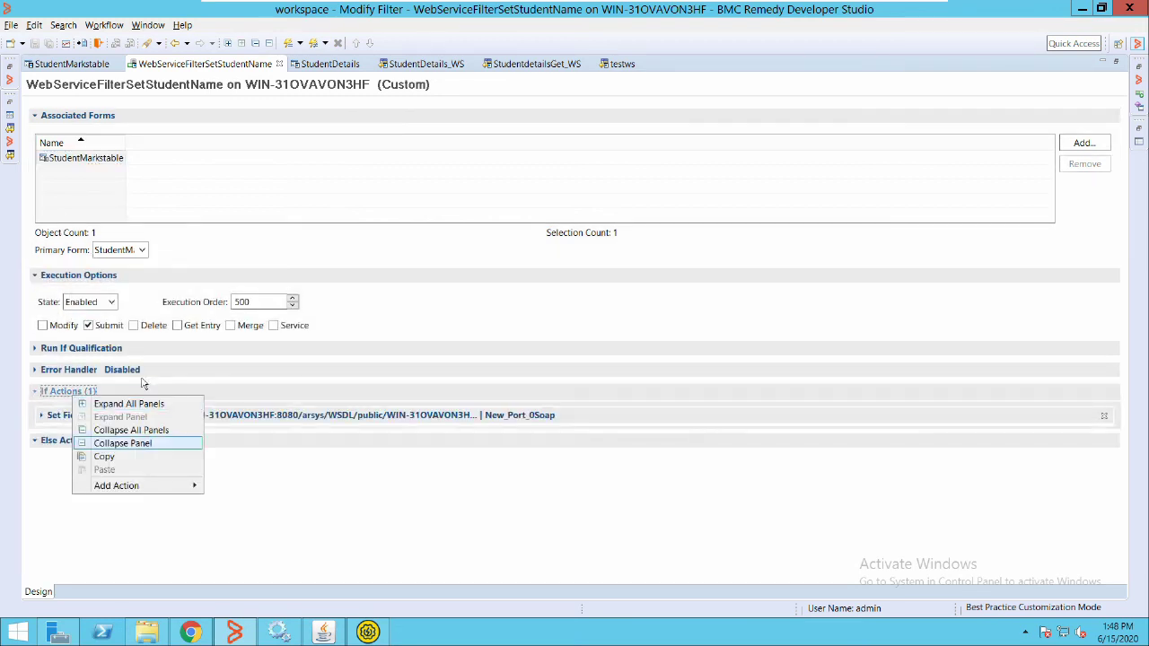
{"action": "mouse_move", "coordinate": [178, 486]}
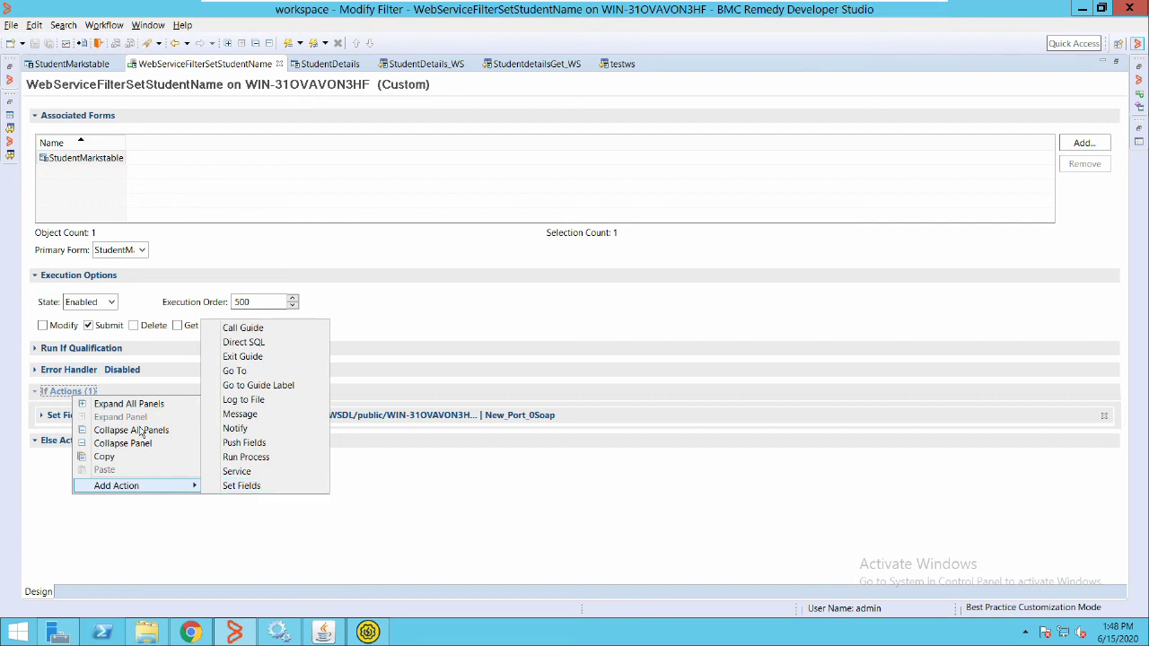
{"action": "left_click", "coordinate": [79, 349]}
{"action": "key", "text": "Tab"}
{"action": "key", "text": "Return"}
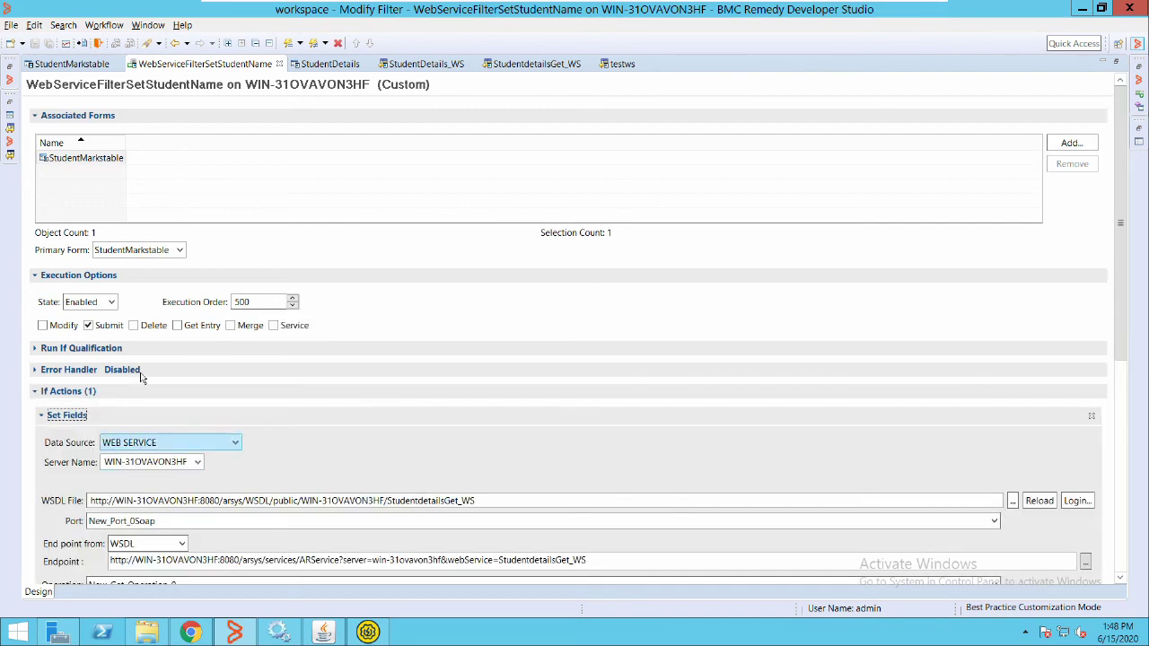
View the available data sources of the Set Fields action, keeping WEB SERVICE
{"action": "scroll", "coordinate": [898, 249], "scroll_direction": "down", "scroll_amount": 3}
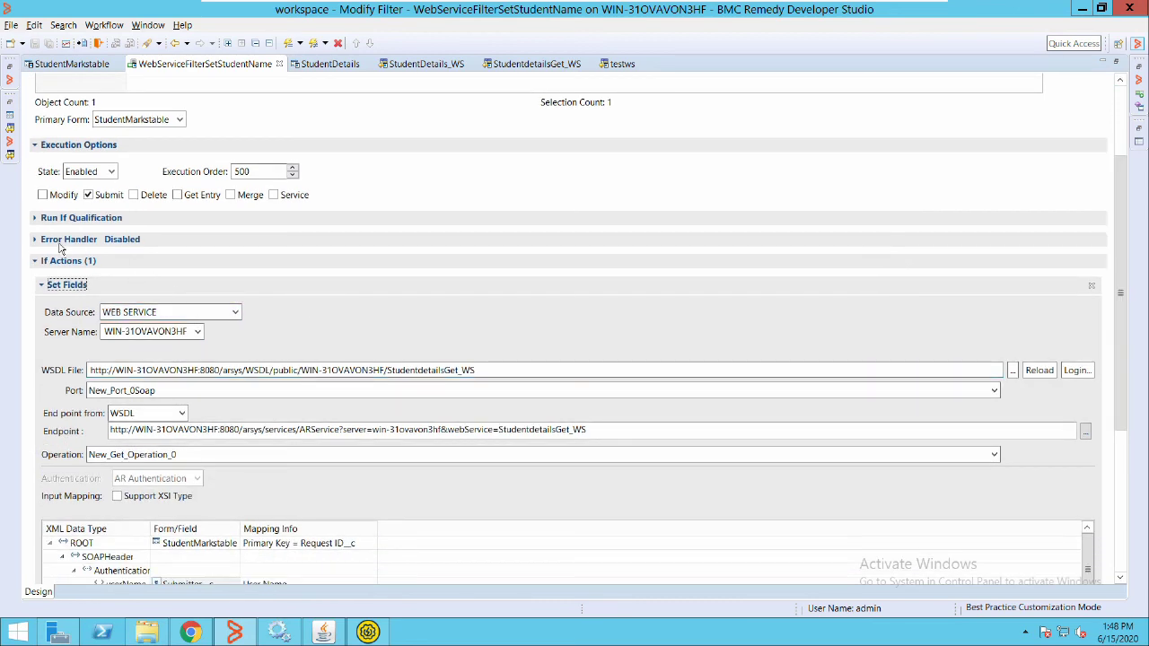
{"action": "key", "text": "Tab"}
{"action": "key", "text": "alt+Down"}
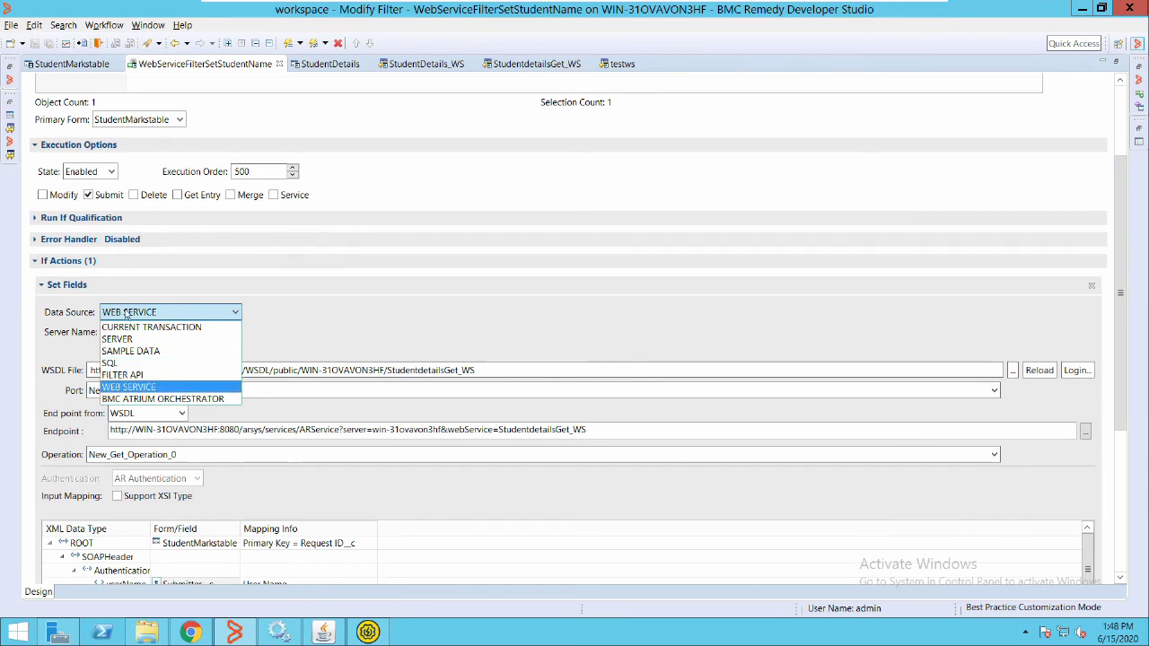
{"action": "left_click", "coordinate": [261, 263]}
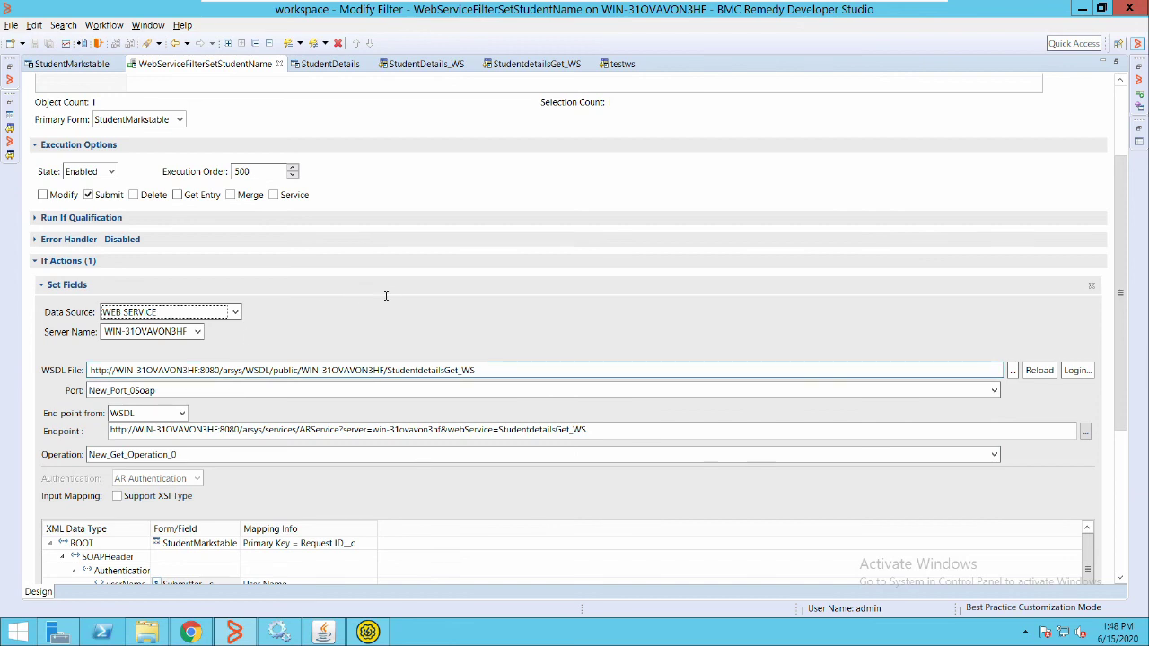
Select the StudentdetailsGet_WS WSDL address and log in to its web server with the prefilled credentials
{"action": "left_click_drag", "start_coordinate": [477, 370], "coordinate": [88, 370]}
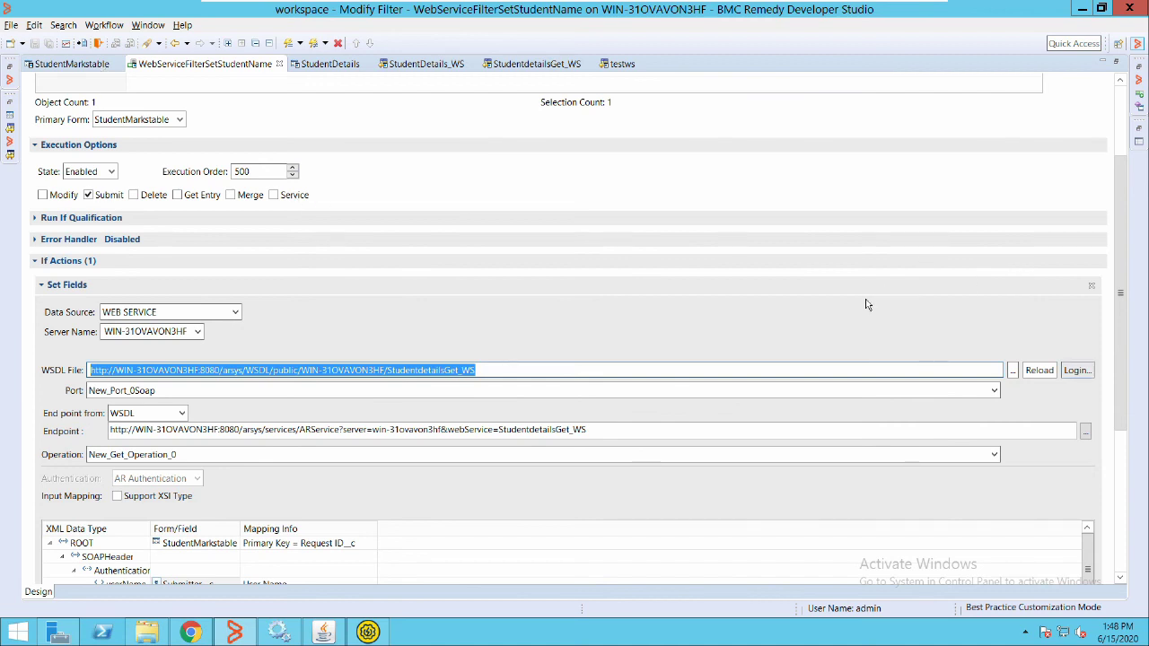
{"action": "left_click", "coordinate": [1076, 369]}
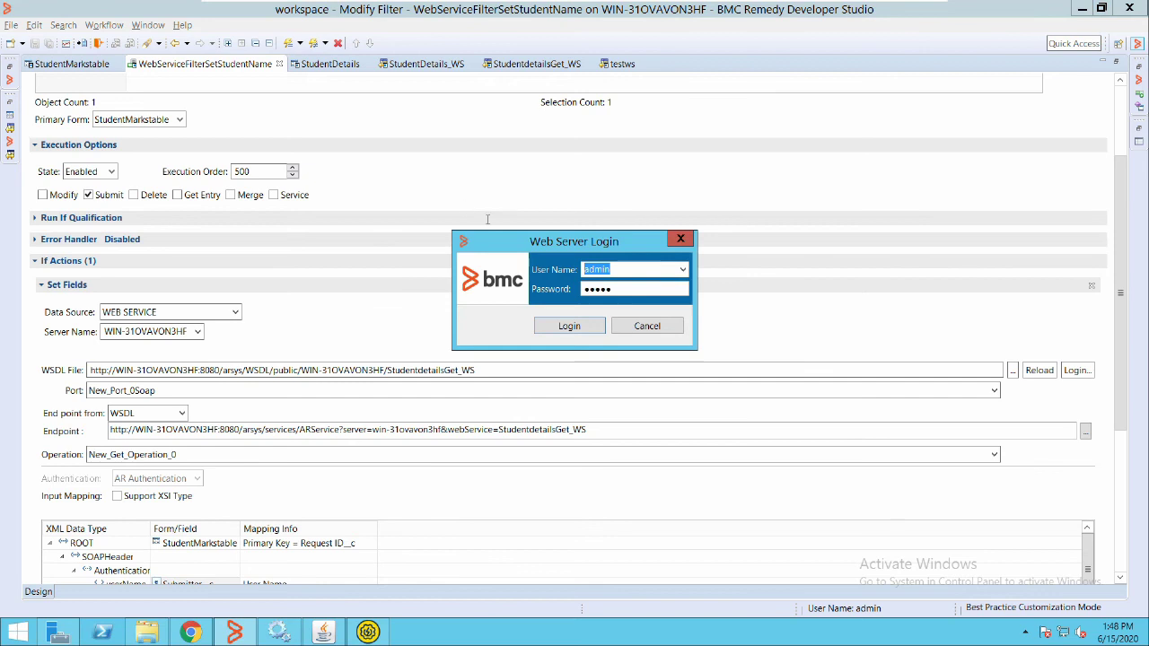
{"action": "key", "text": "Return"}
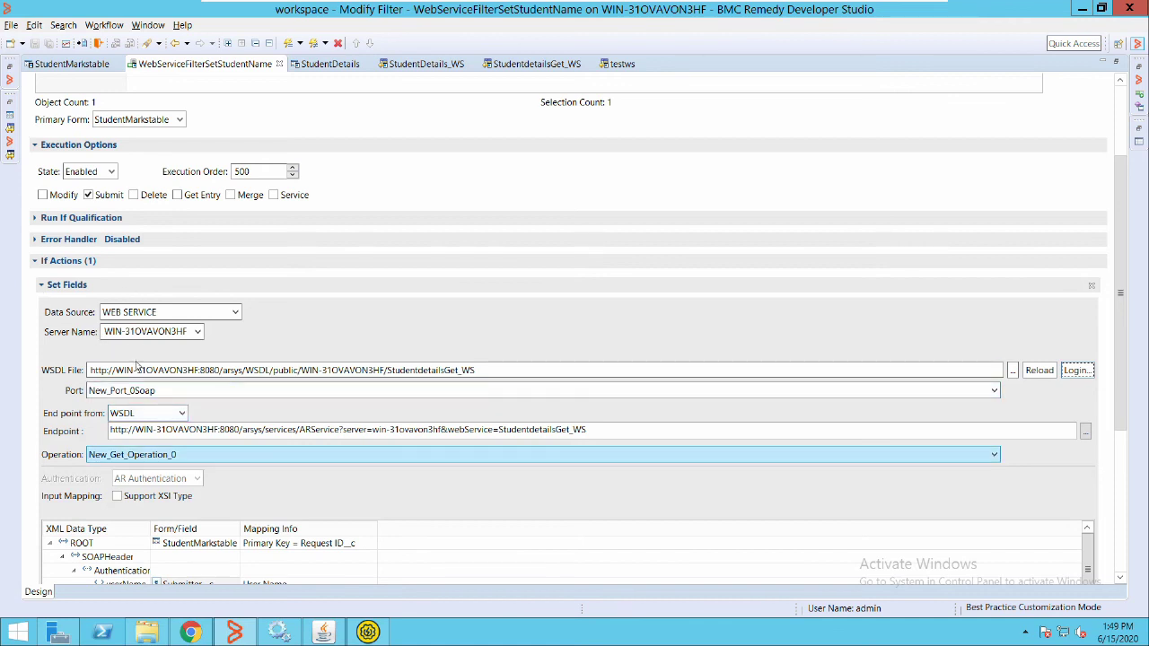
Examine the input and output mappings of New_Get_Operation_0 in the Set Fields action
{"action": "scroll", "coordinate": [902, 233], "scroll_direction": "down", "scroll_amount": 3}
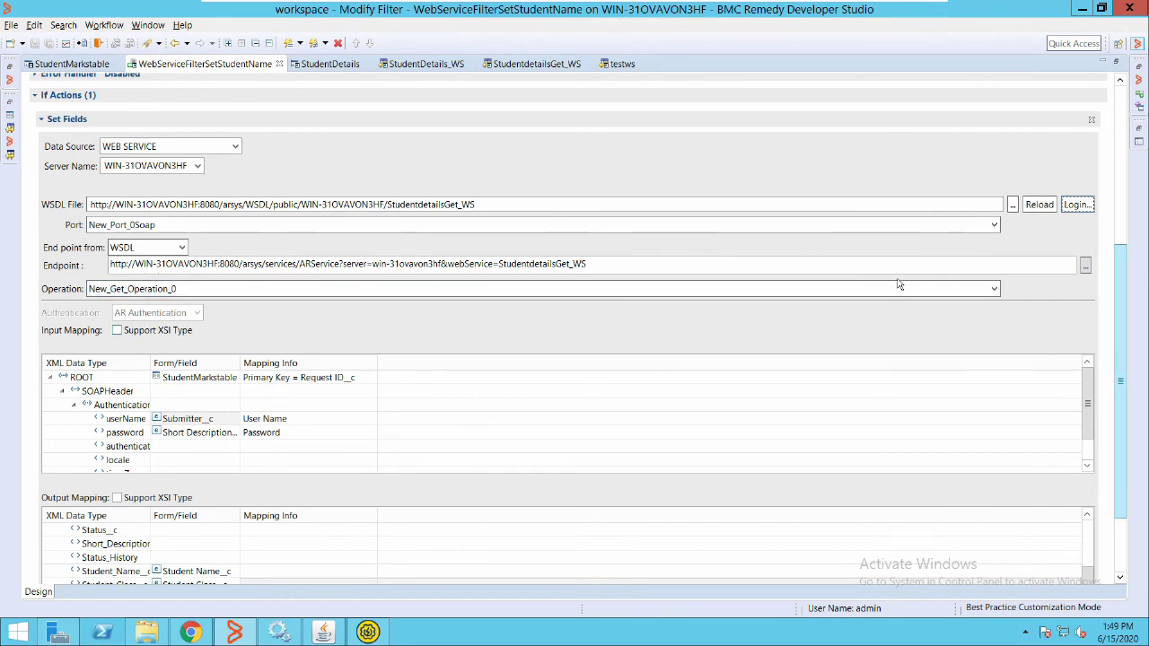
{"action": "scroll", "coordinate": [897, 301], "scroll_direction": "down", "scroll_amount": 3}
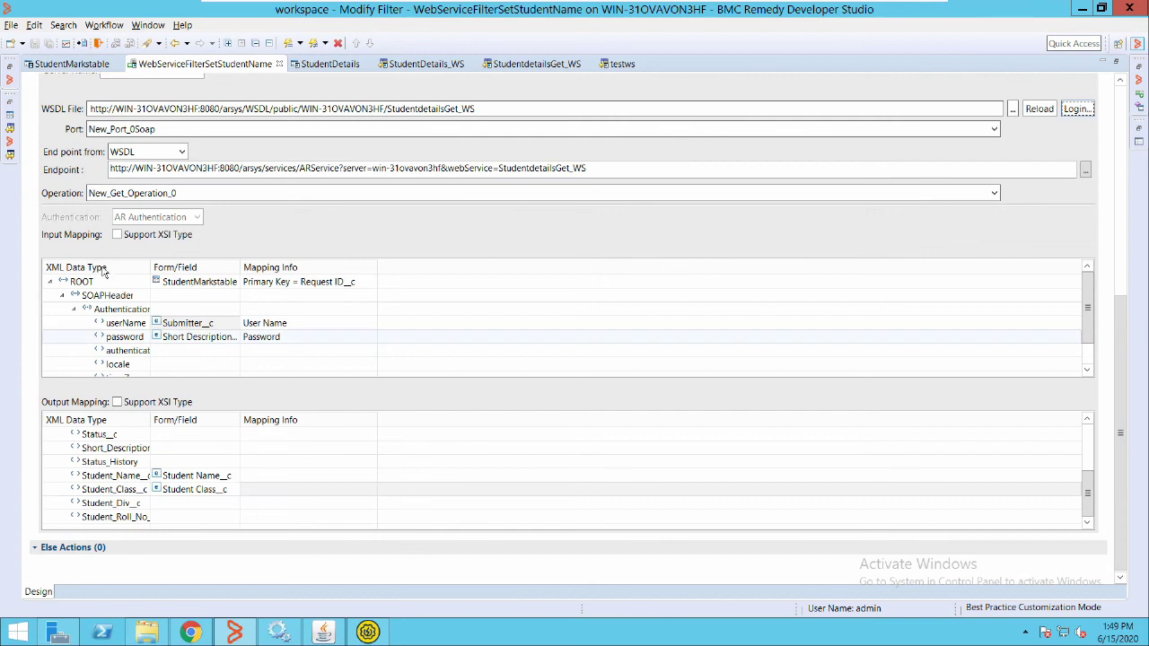
{"action": "scroll", "coordinate": [893, 273], "scroll_direction": "down", "scroll_amount": 1}
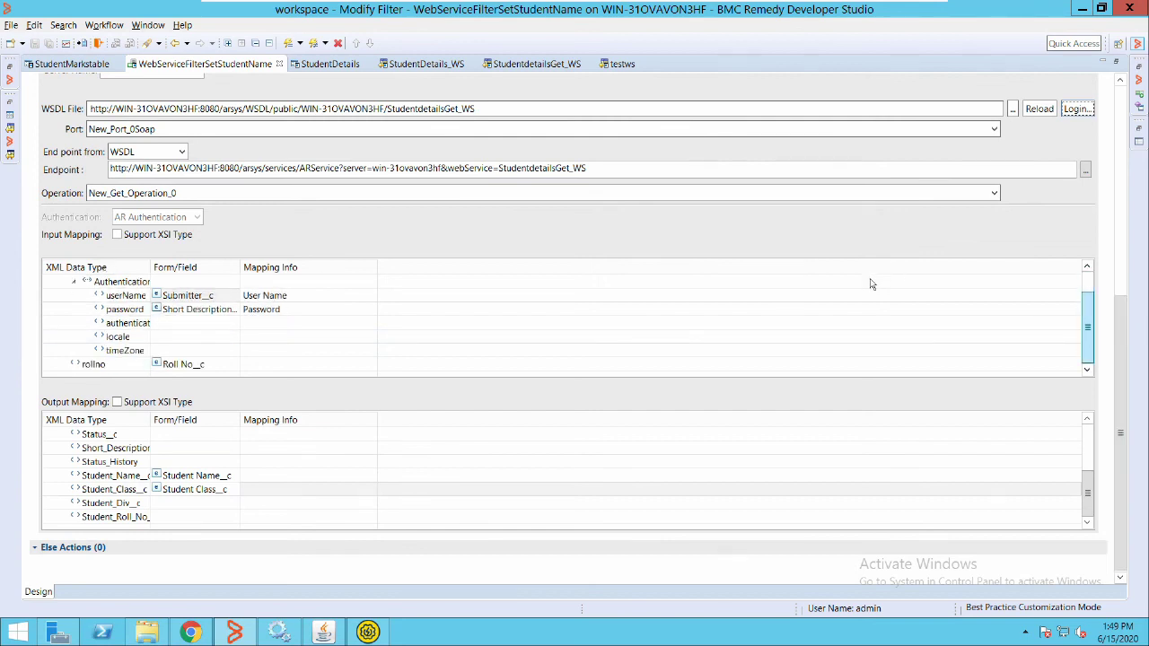
{"action": "scroll", "coordinate": [900, 276], "scroll_direction": "down", "scroll_amount": 1}
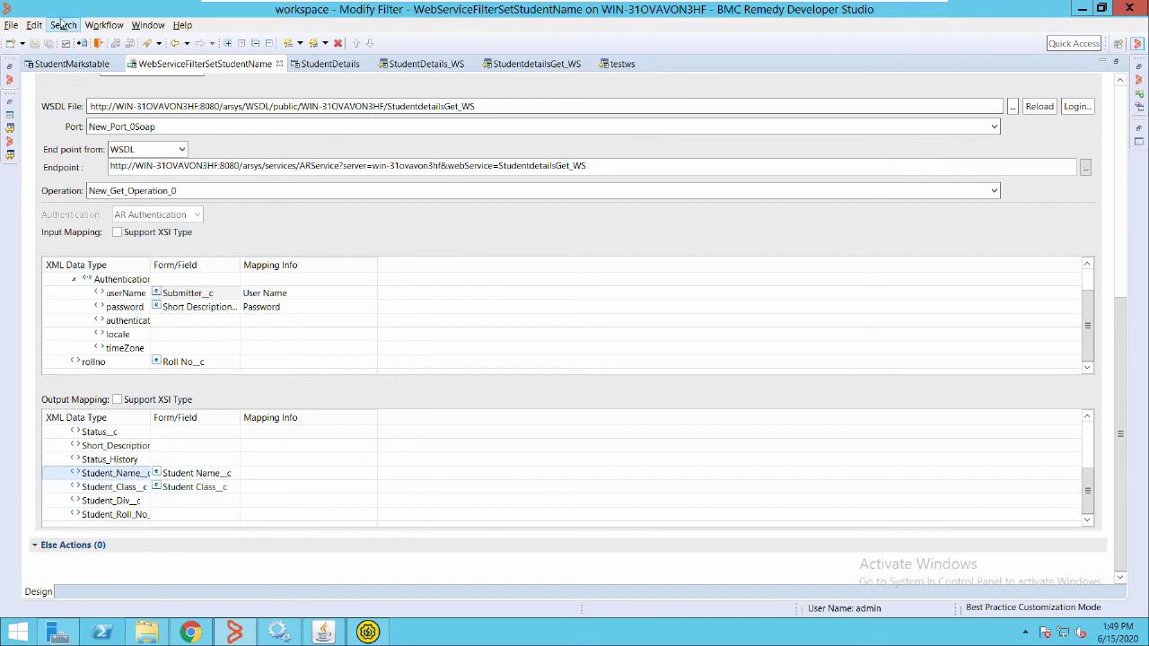
Return to the StudentMarkstable form and check its Student Name and Student Class fields
{"action": "left_click", "coordinate": [49, 56]}
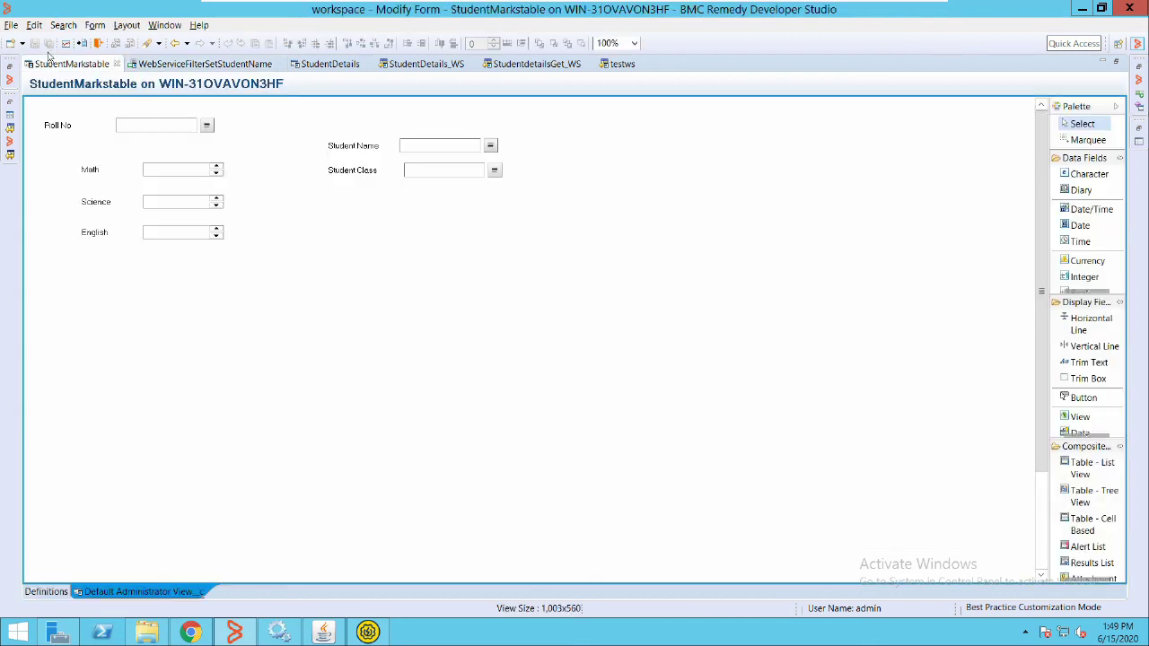
{"action": "left_click", "coordinate": [329, 143]}
{"action": "left_click", "coordinate": [330, 169]}
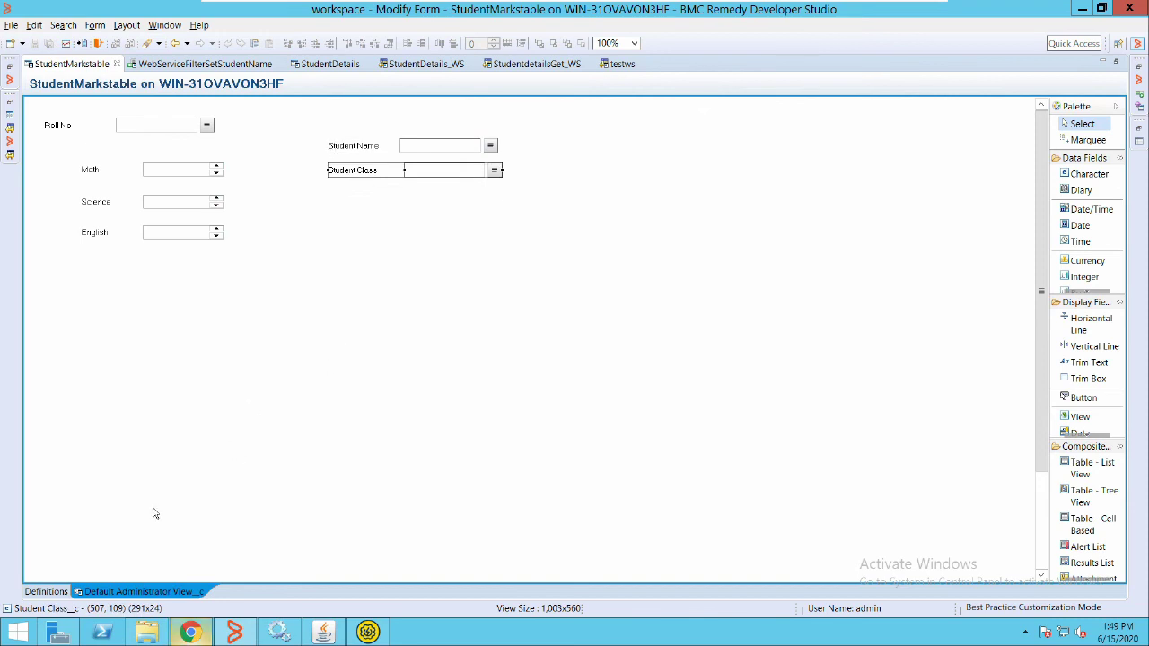
Switch to Chrome and save a new StudentMarkstable request with Roll No 333, Math 32, Science 45 and English 56
{"action": "key", "text": "alt+Tab"}
{"action": "left_click", "coordinate": [200, 14]}
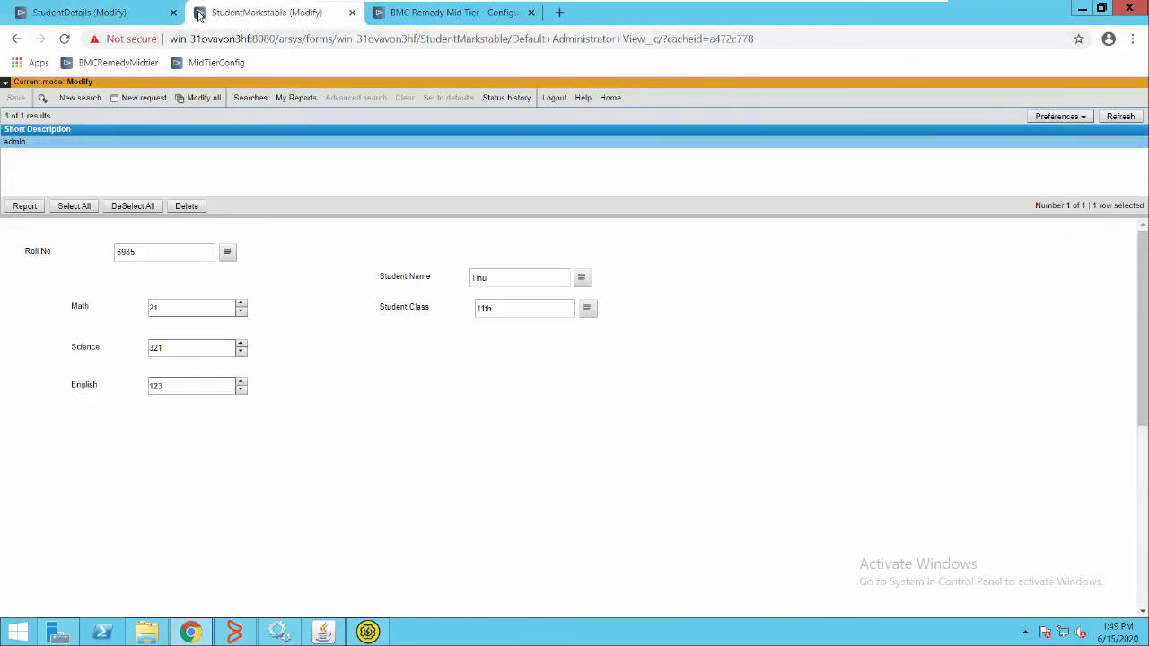
{"action": "left_click", "coordinate": [141, 98]}
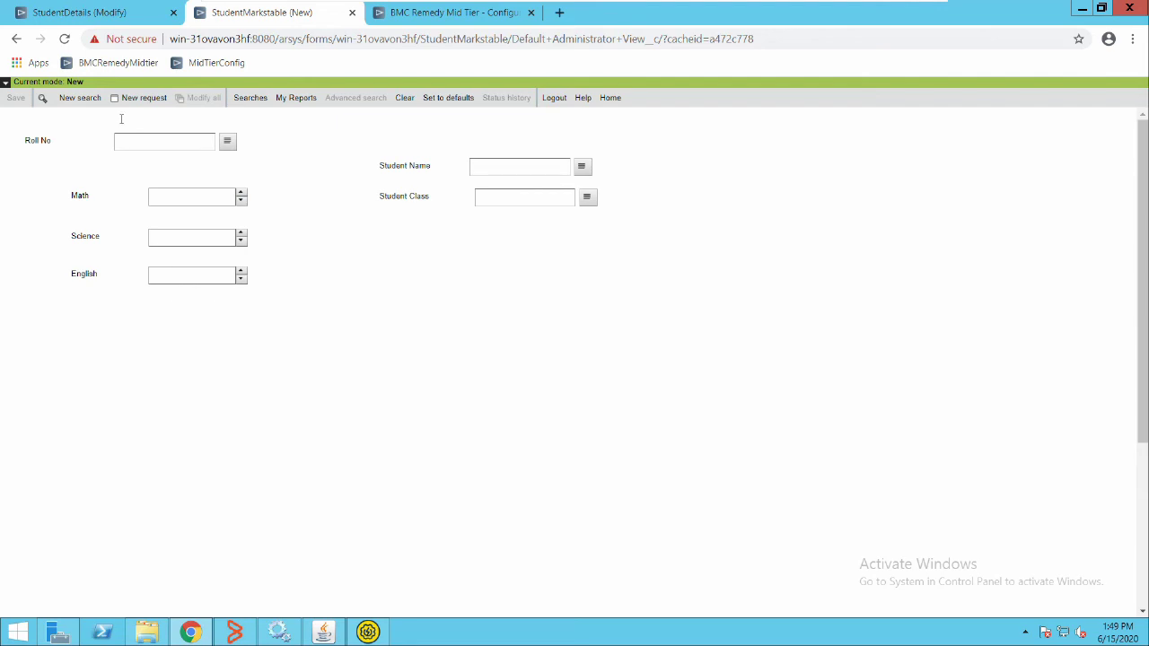
{"action": "type", "text": "333"}
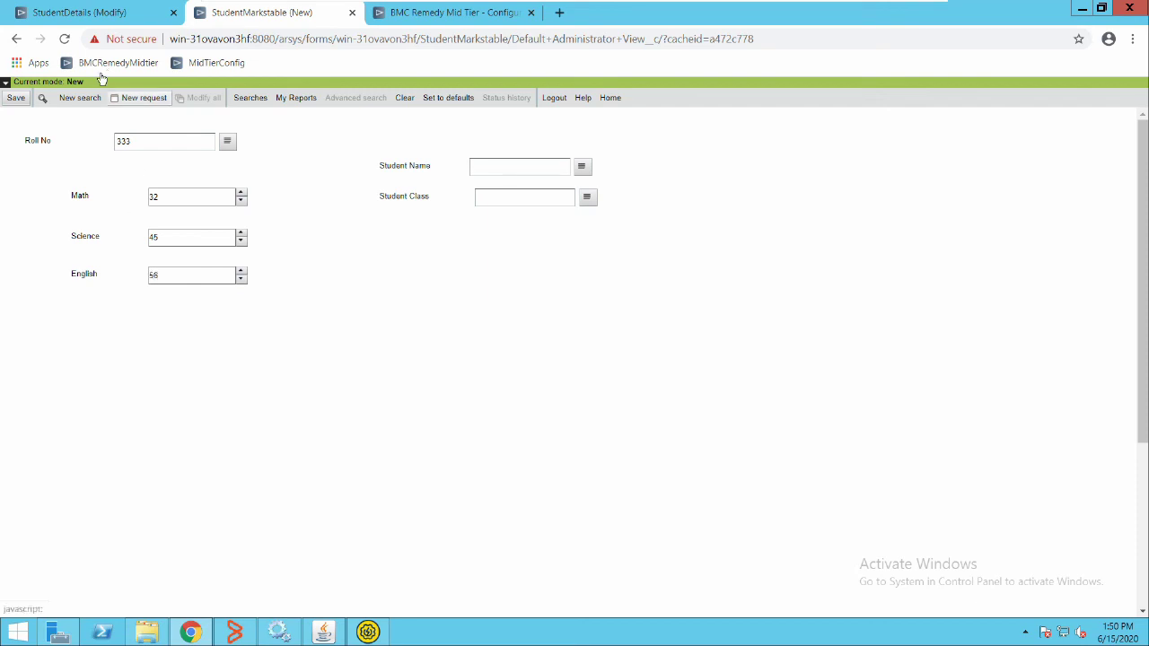
{"action": "left_click", "coordinate": [15, 96]}
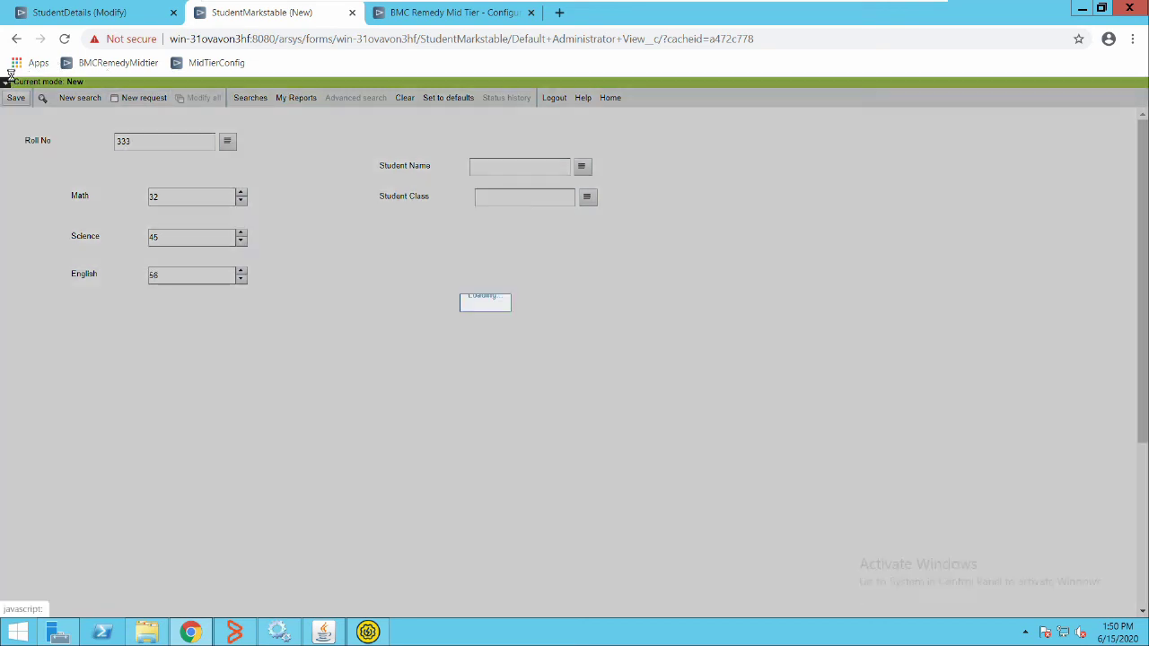
Search StudentMarkstable for Roll No 333 and compare the record with the matching one in StudentDetails
{"action": "left_click", "coordinate": [63, 94]}
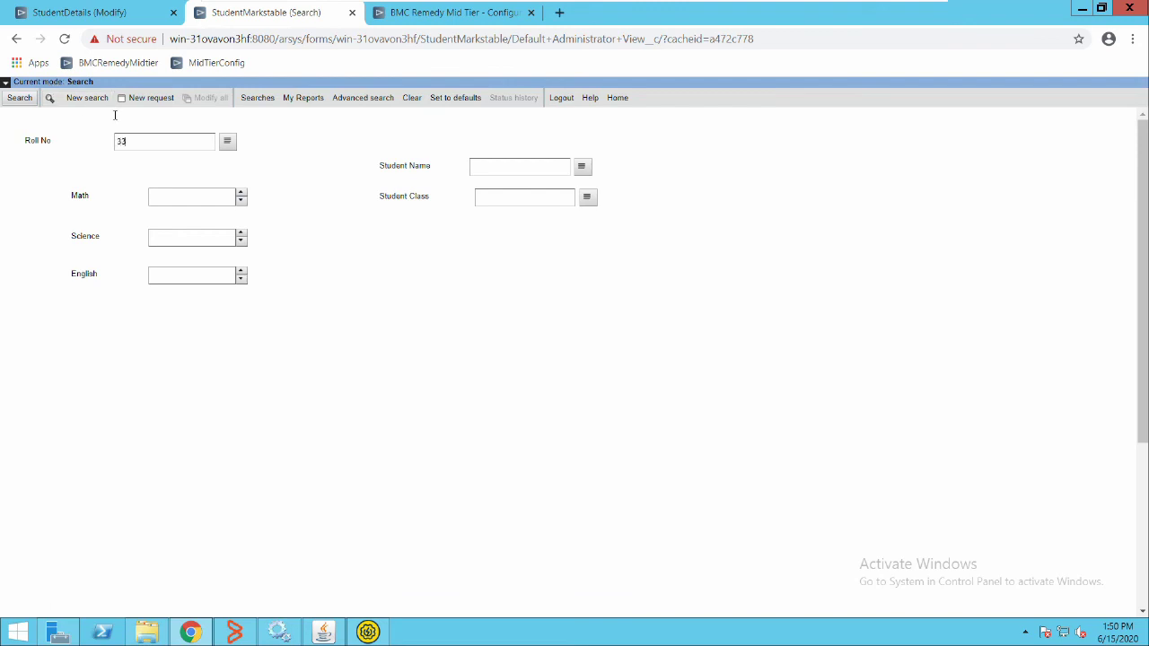
{"action": "left_click", "coordinate": [27, 97]}
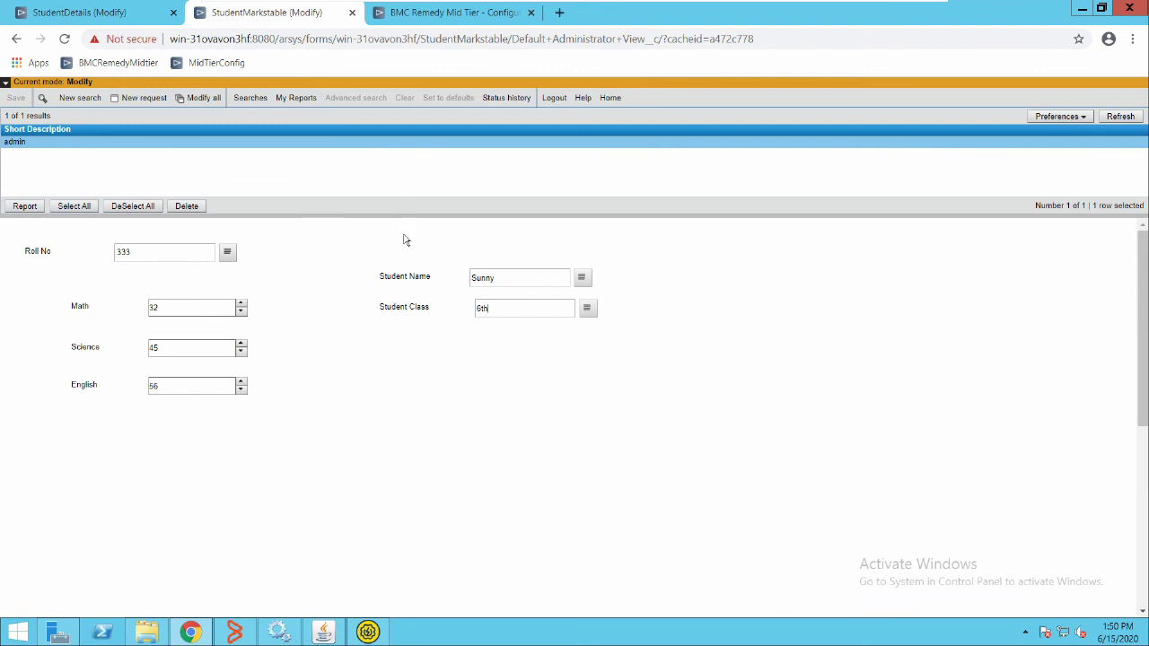
{"action": "left_click", "coordinate": [70, 16]}
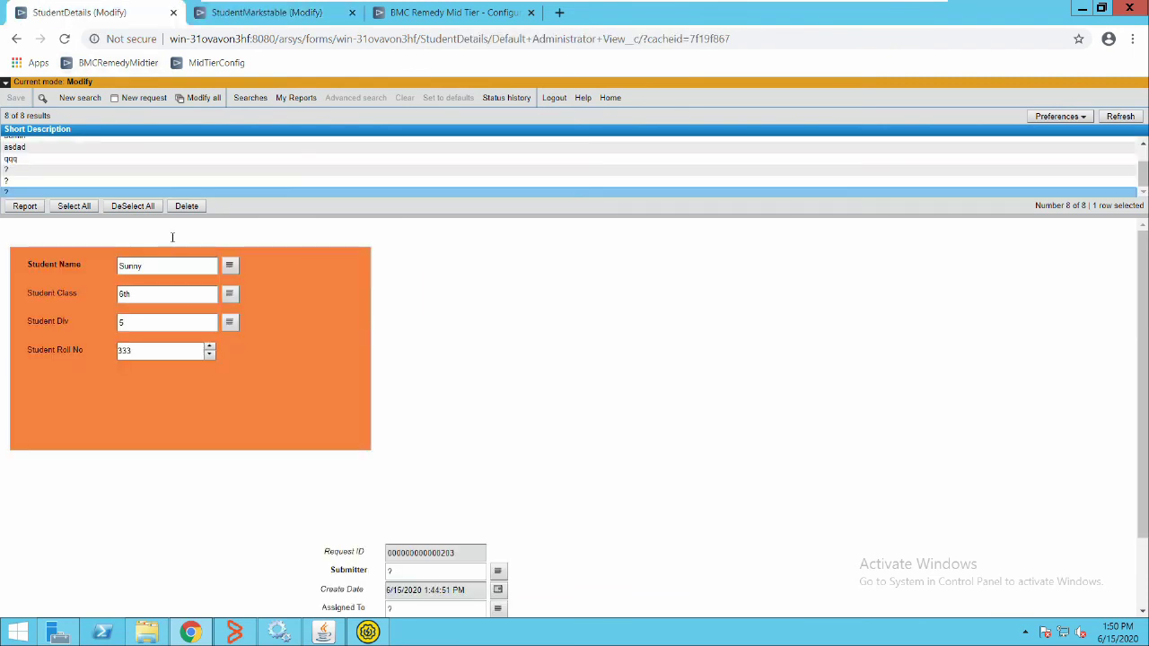
{"action": "left_click", "coordinate": [198, 14]}
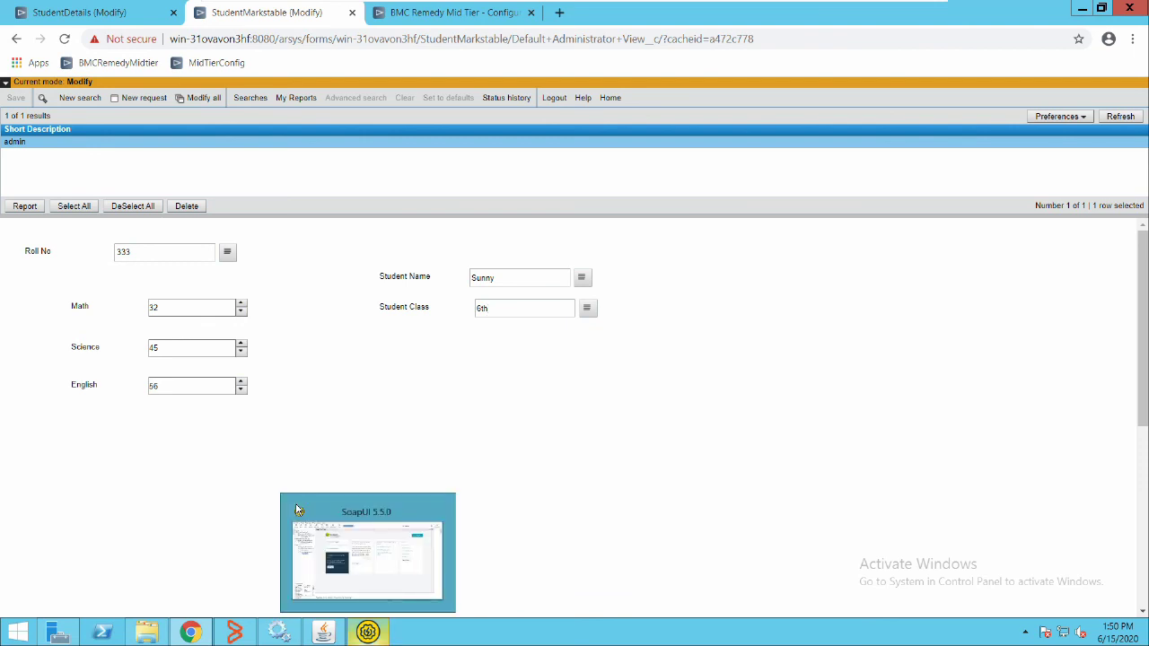
Switch to BMC Remedy Developer Studio and review the Set Fields action of the WebServiceFilterSetStudentName filter again
{"action": "left_click", "coordinate": [194, 505]}
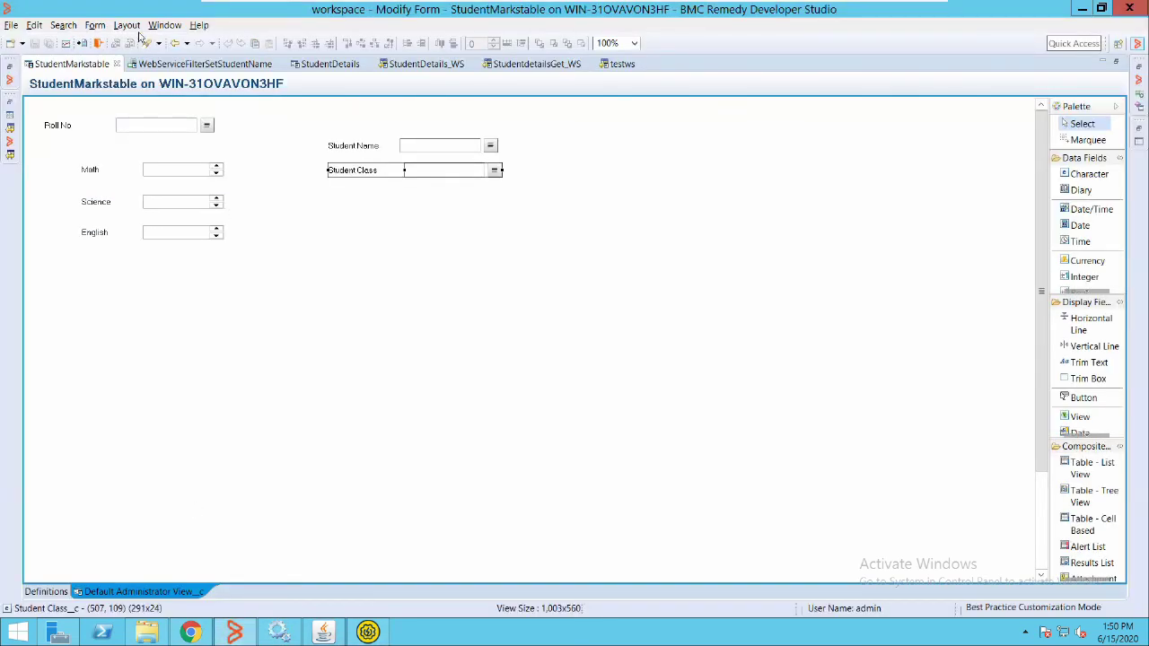
{"action": "left_click", "coordinate": [197, 64]}
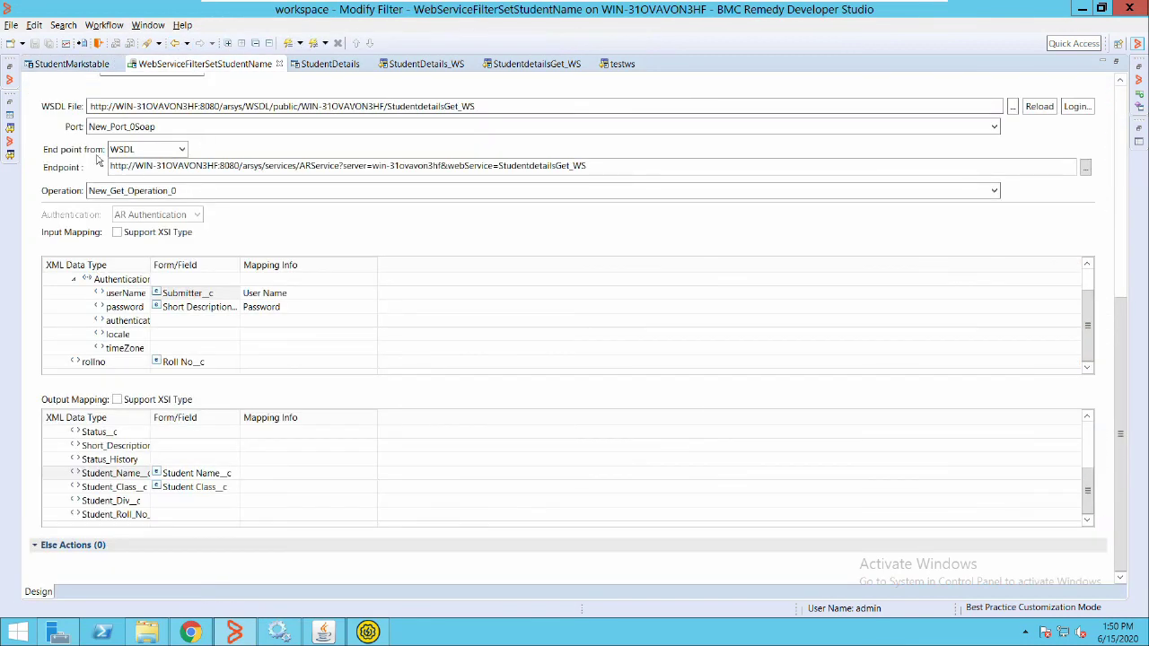
{"action": "scroll", "coordinate": [898, 309], "scroll_direction": "up", "scroll_amount": 5}
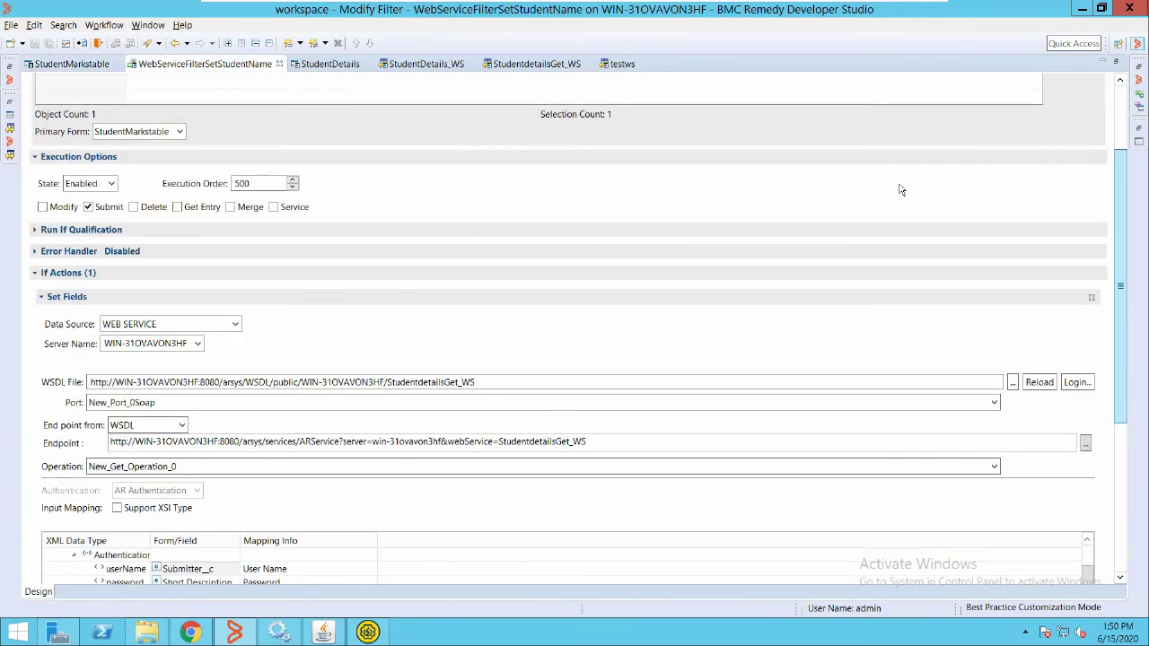
{"action": "left_click", "coordinate": [70, 296]}
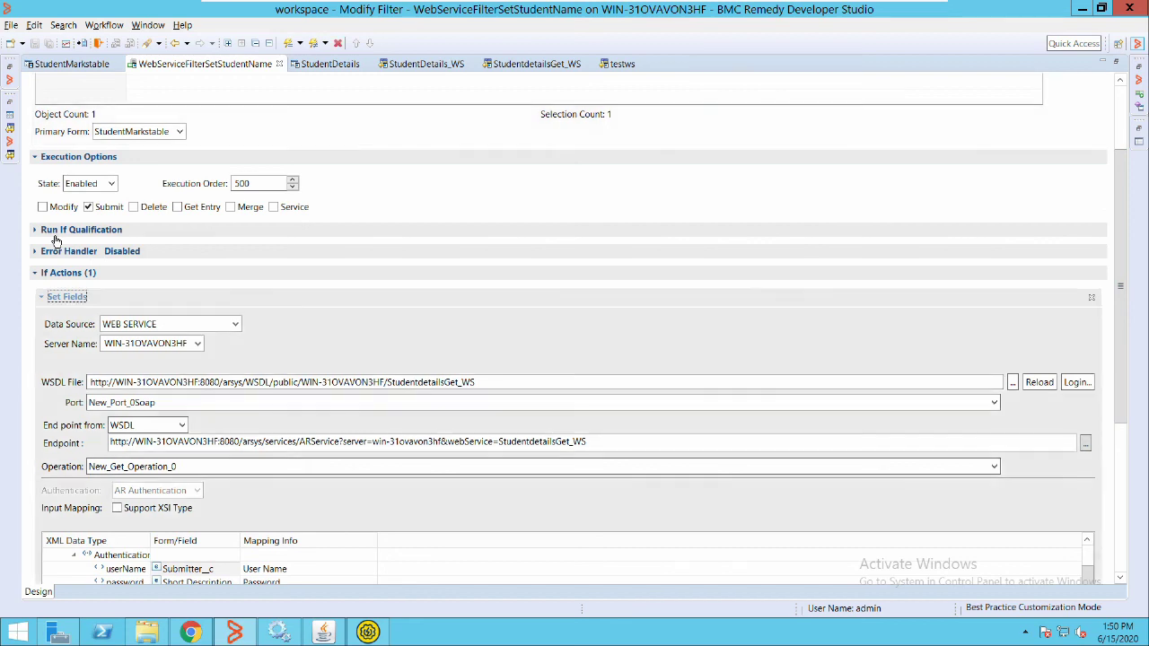